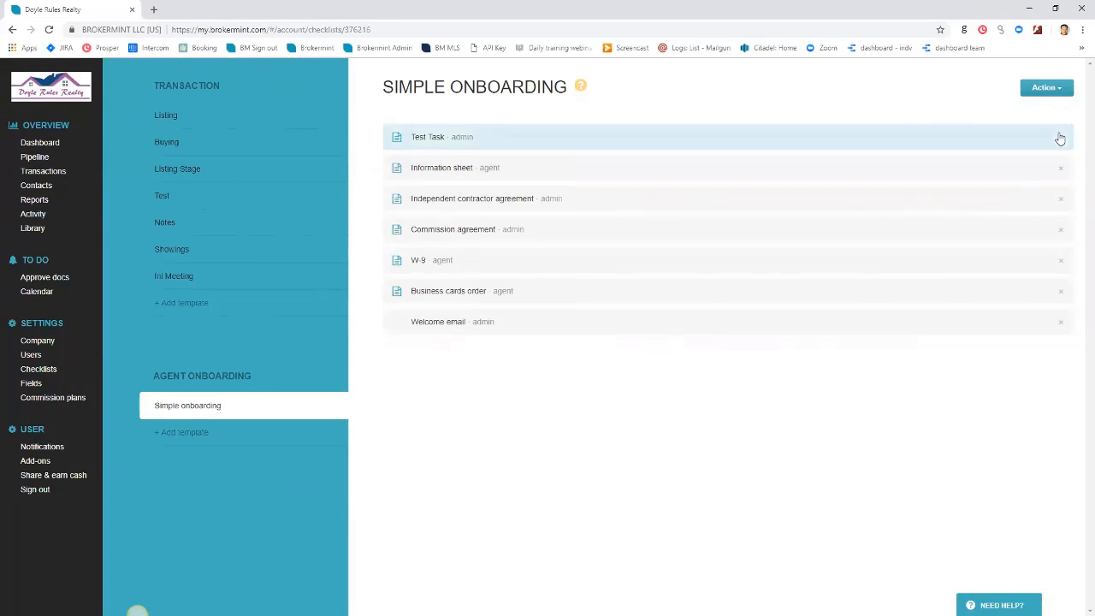
# Delete Test Task from the Simple onboarding checklist and begin adding a new task to it
pyautogui.click(1061, 137)
pyautogui.click(1045, 87)
pyautogui.click(1022, 109)
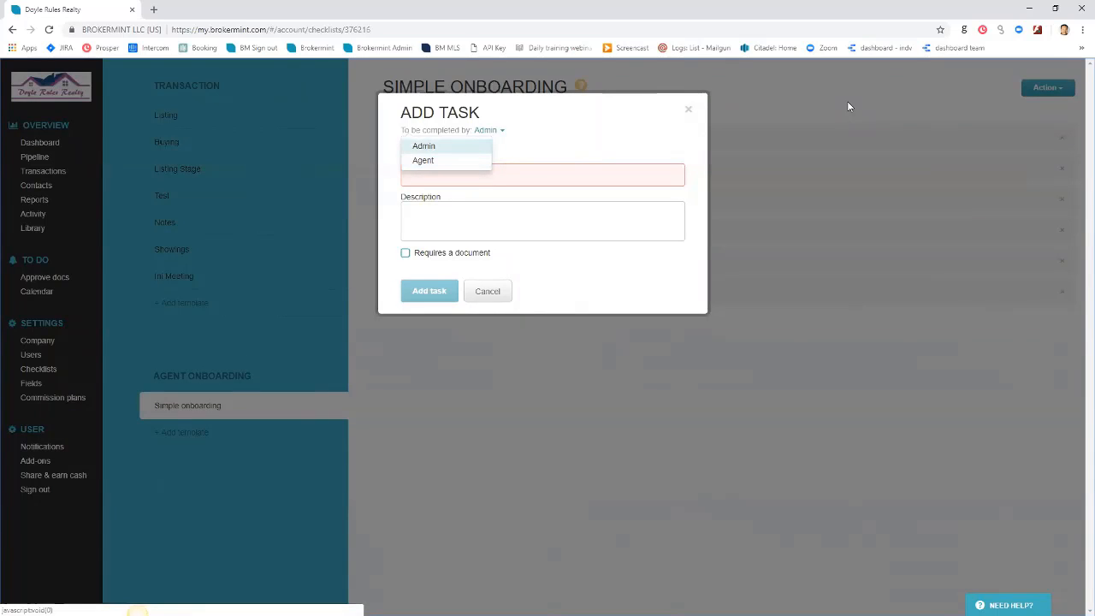
# Add an Admin task named 'Teest Task' that requires a document created using forms
pyautogui.press('Return')
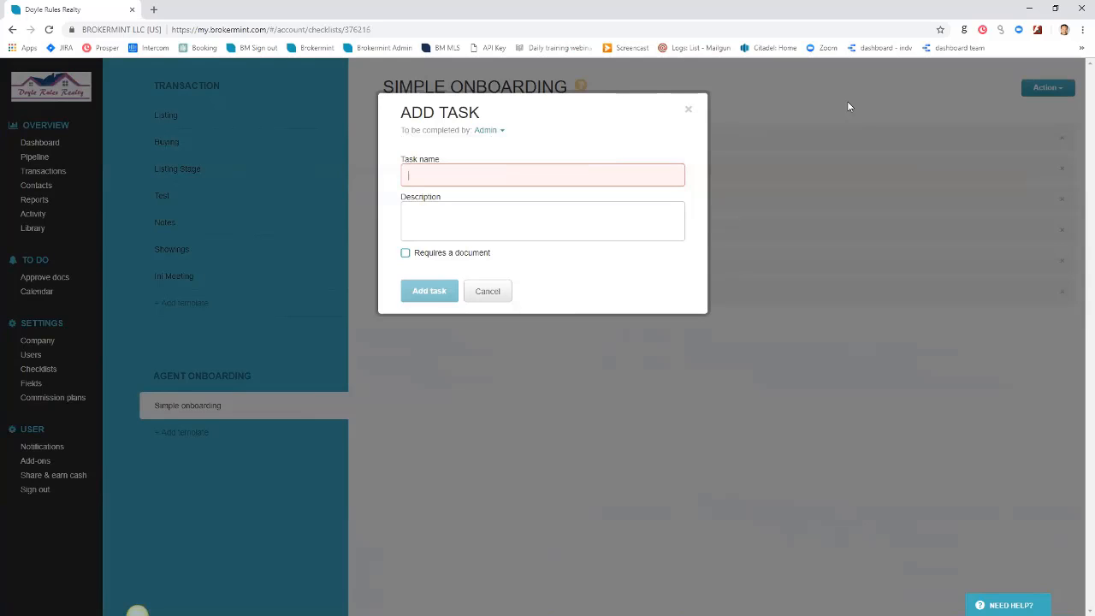
pyautogui.write('Tee')
pyautogui.write('st')
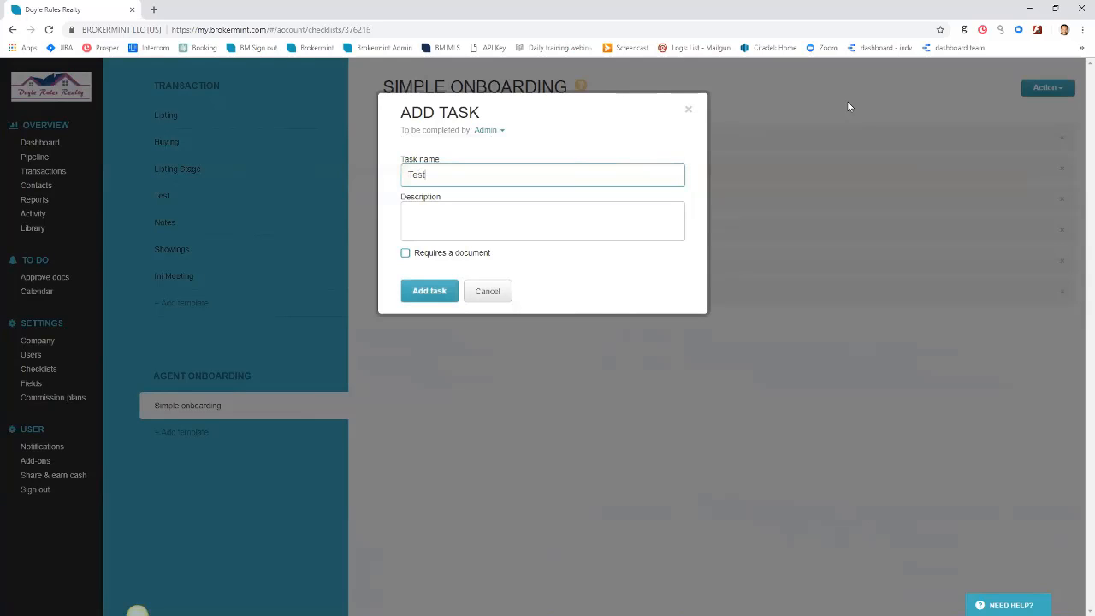
pyautogui.write(' Task')
pyautogui.press('Tab')
pyautogui.press('Tab')
pyautogui.press('space')
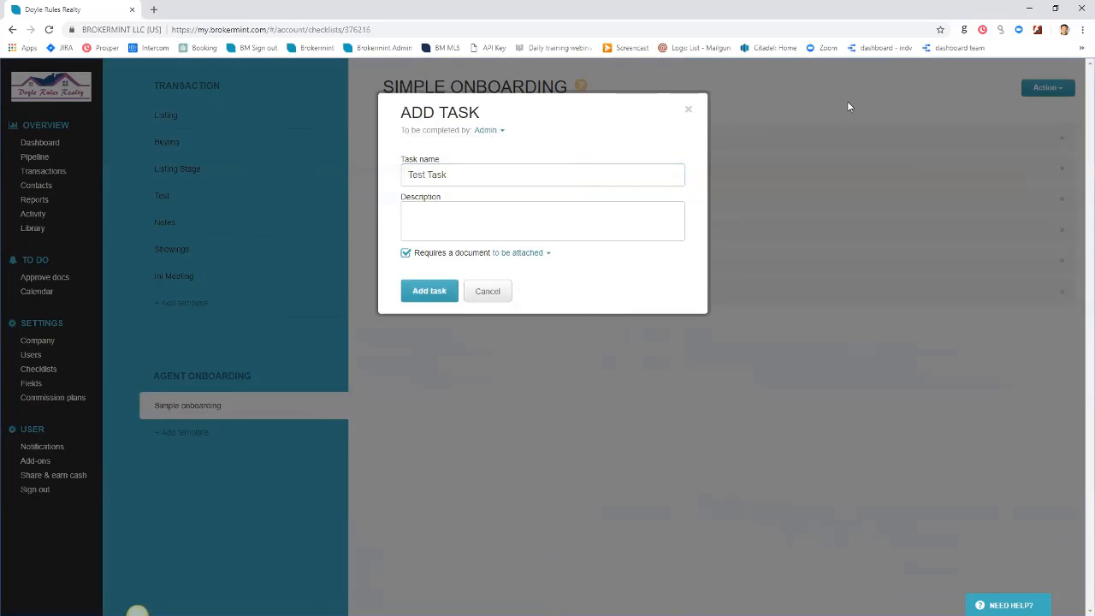
pyautogui.press('Tab')
pyautogui.press('Return')
pyautogui.press('Down')
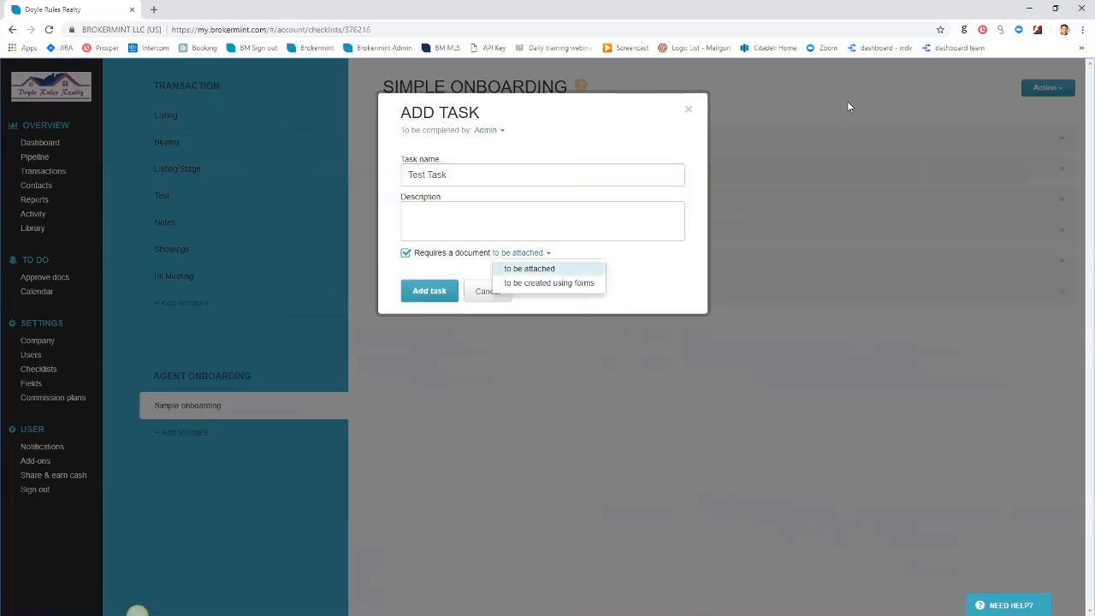
pyautogui.press('Down')
pyautogui.press('Return')
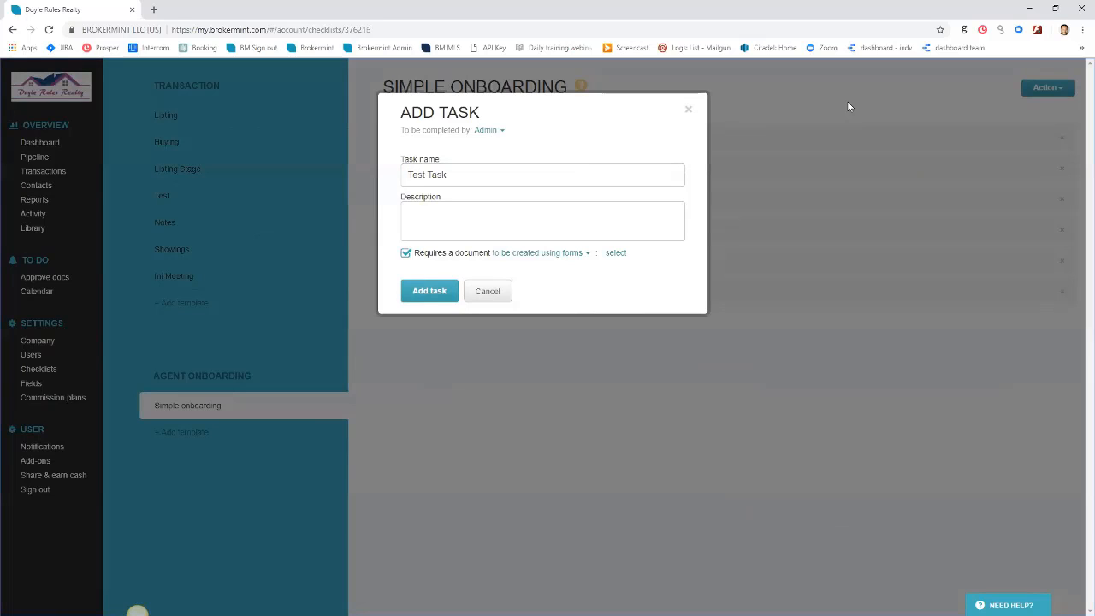
pyautogui.press('Return')
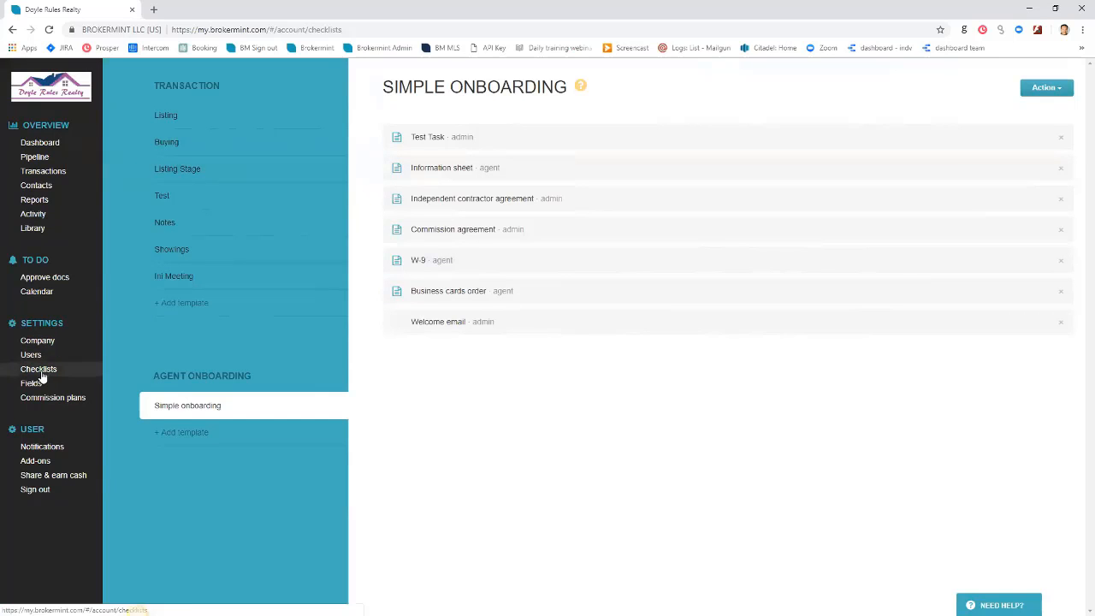
pyautogui.click(40, 373)
pyautogui.click(187, 405)
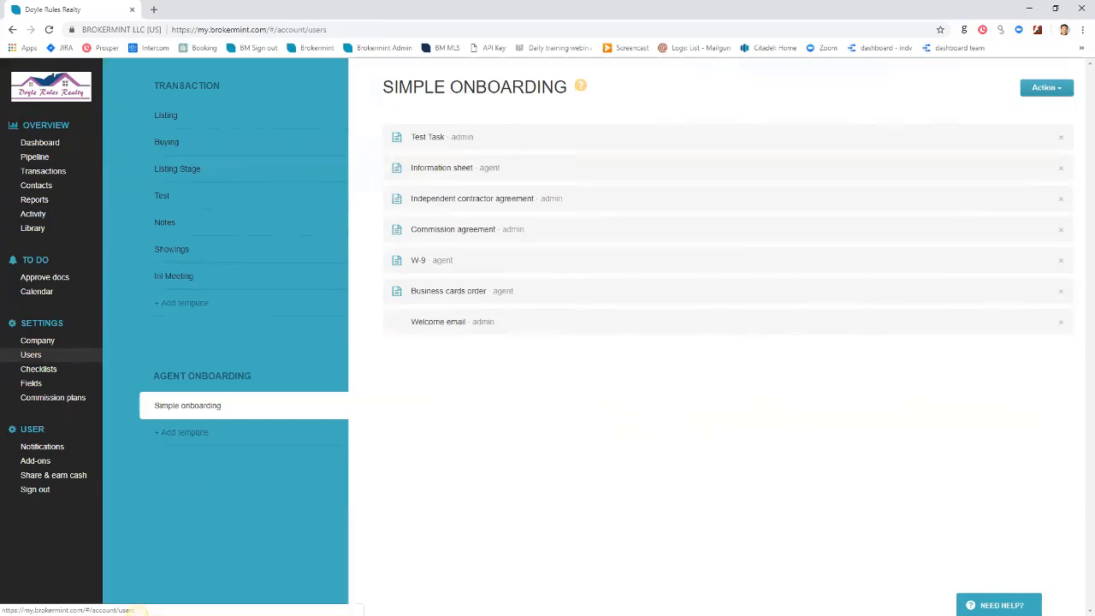
# Review the Inactive and Onboarding user lists, then return to the nine Active users
pyautogui.click(31, 354)
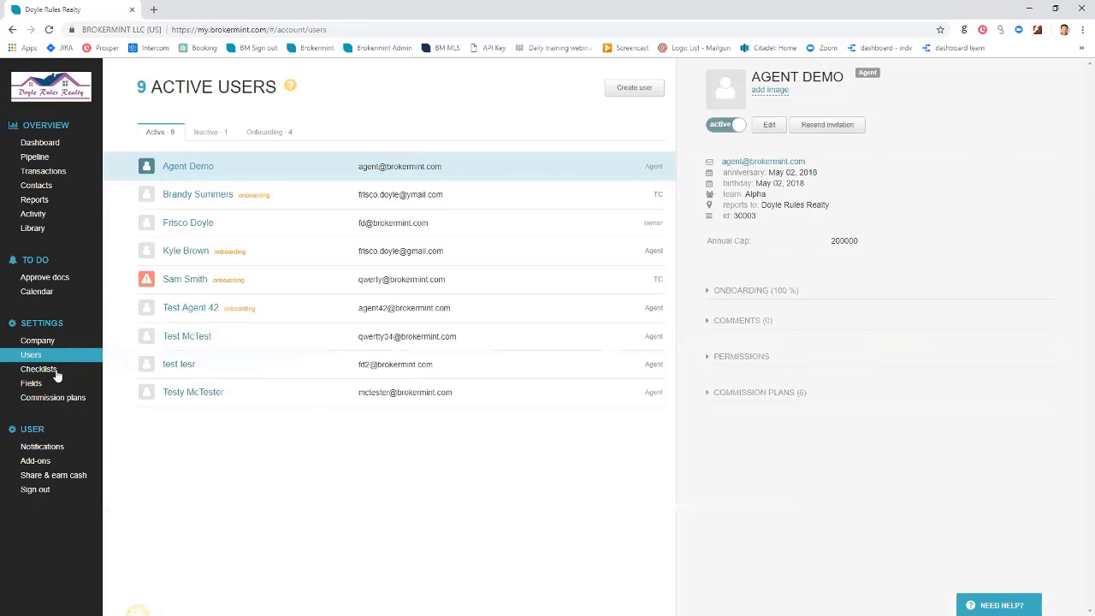
pyautogui.click(210, 133)
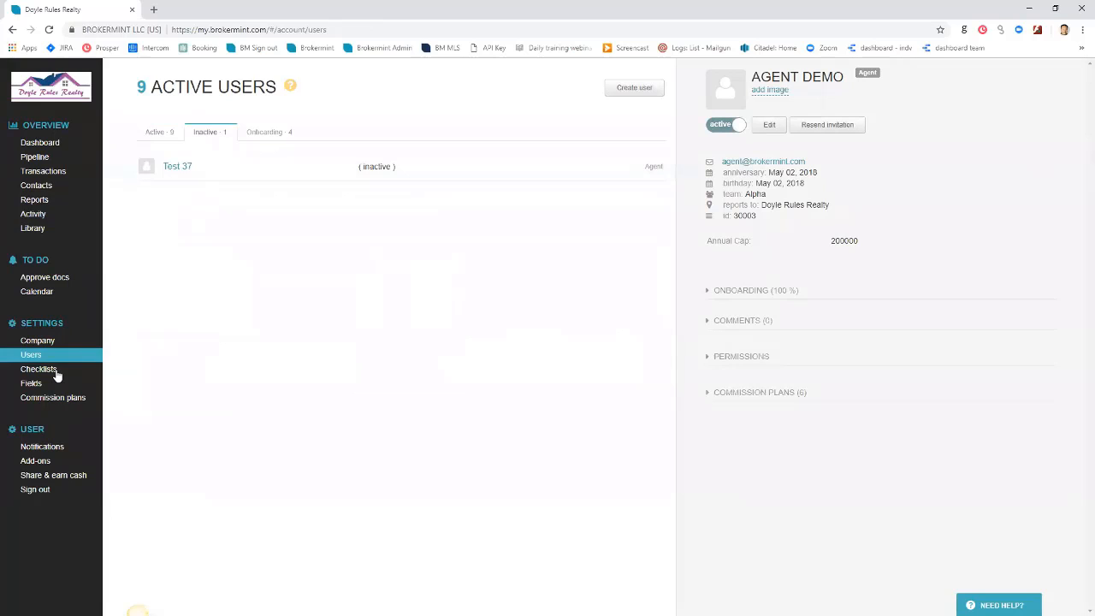
pyautogui.click(160, 132)
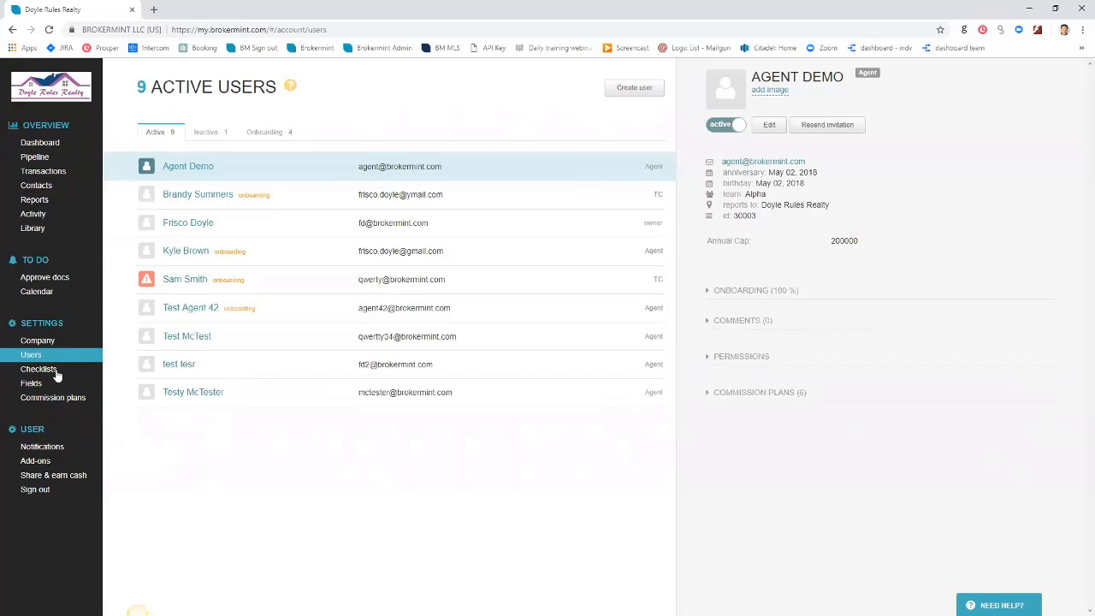
pyautogui.click(269, 132)
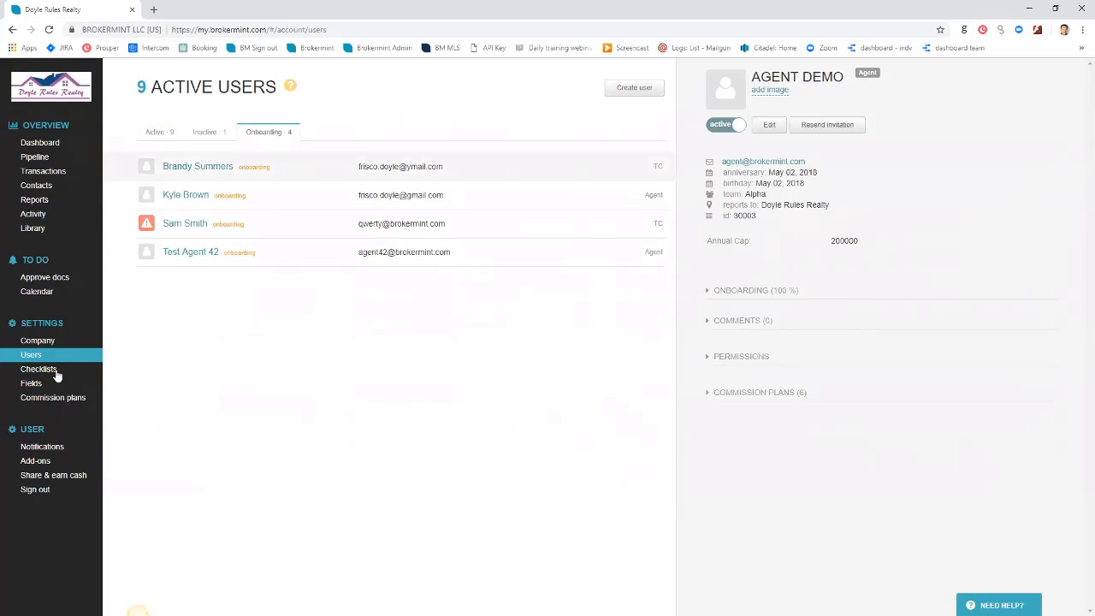
pyautogui.click(159, 132)
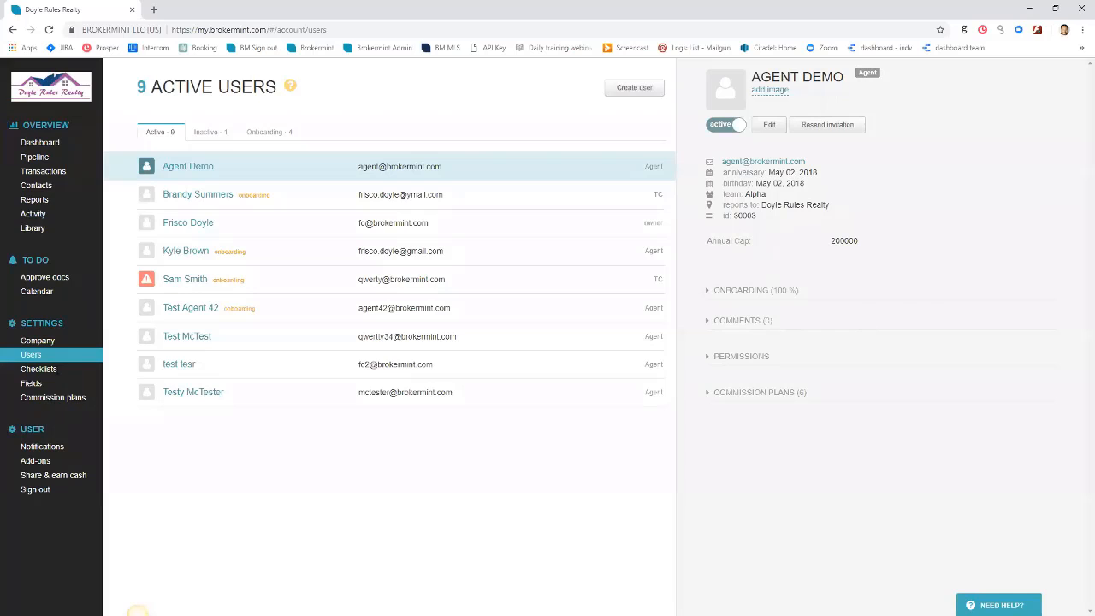
# Start a new user with first name 'Test' and last name 'Agent'
pyautogui.click(634, 88)
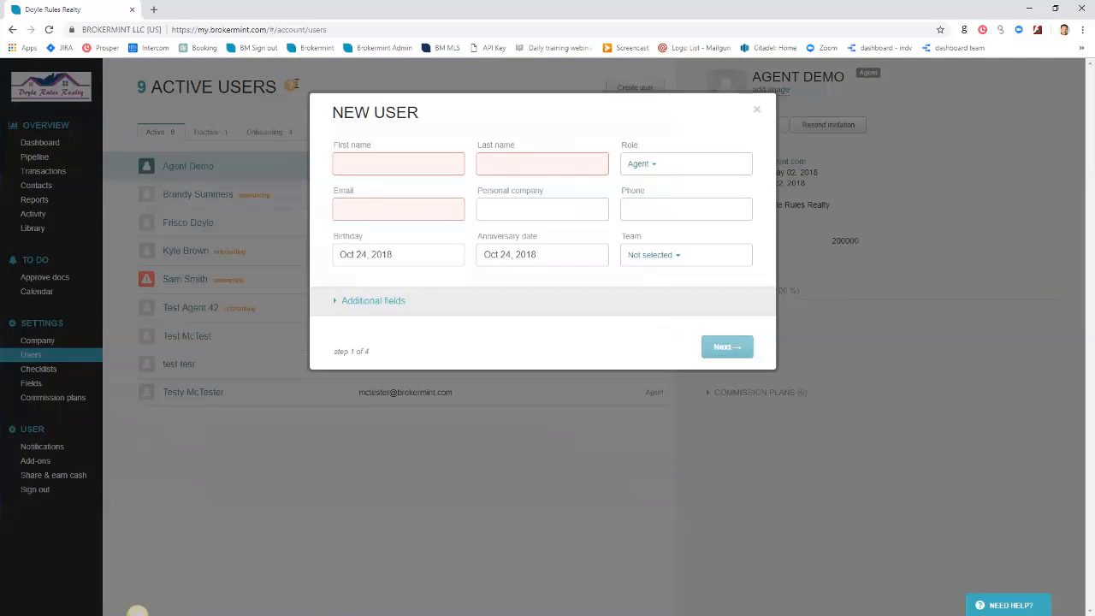
pyautogui.write('Test')
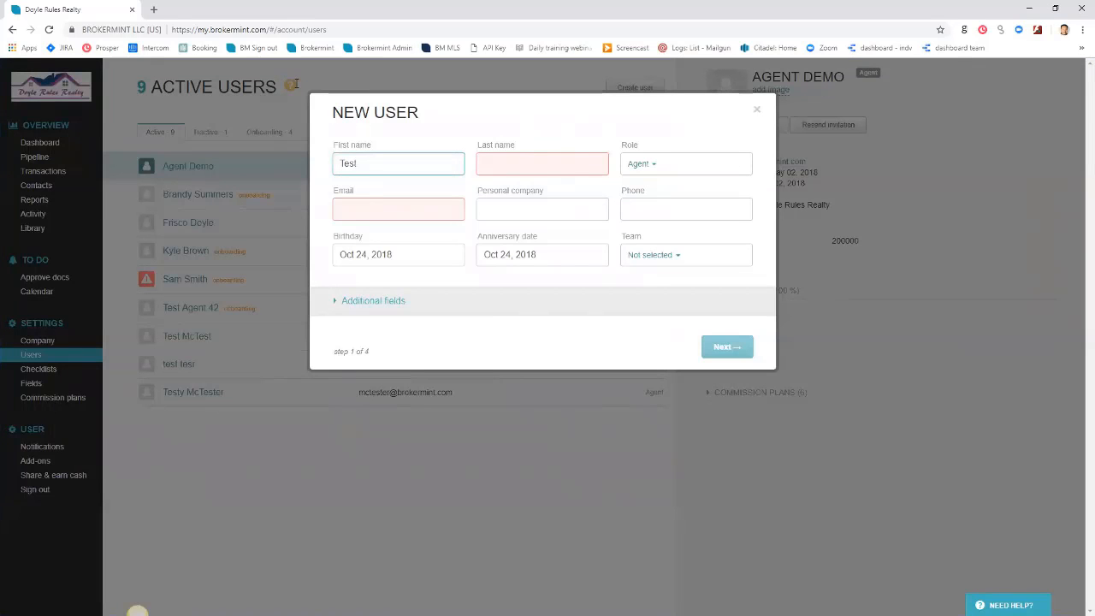
pyautogui.press('Tab')
pyautogui.write('Agent')
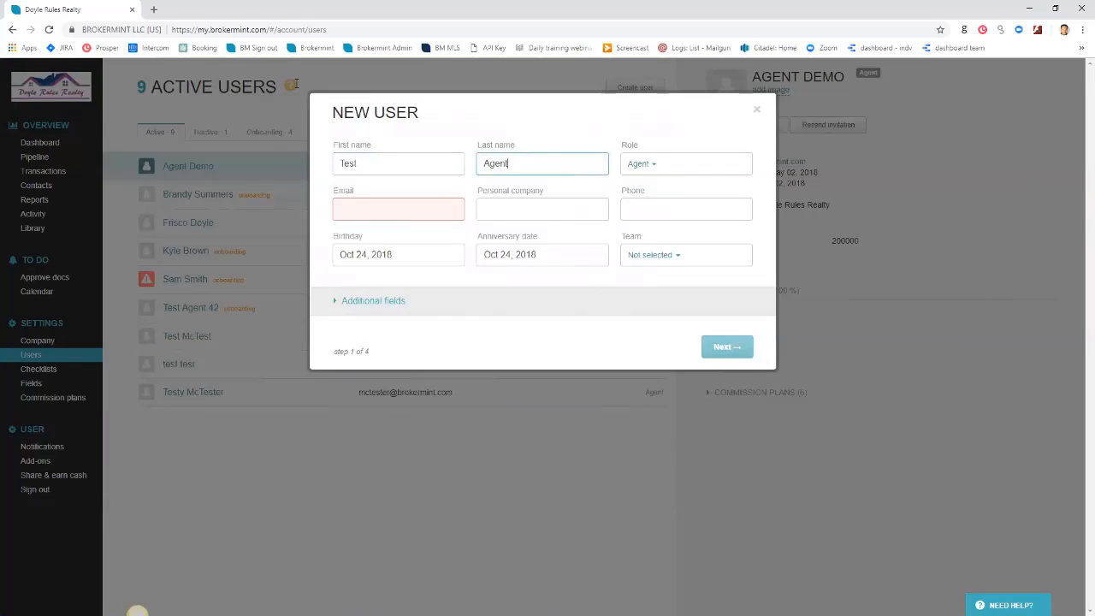
pyautogui.press('Tab')
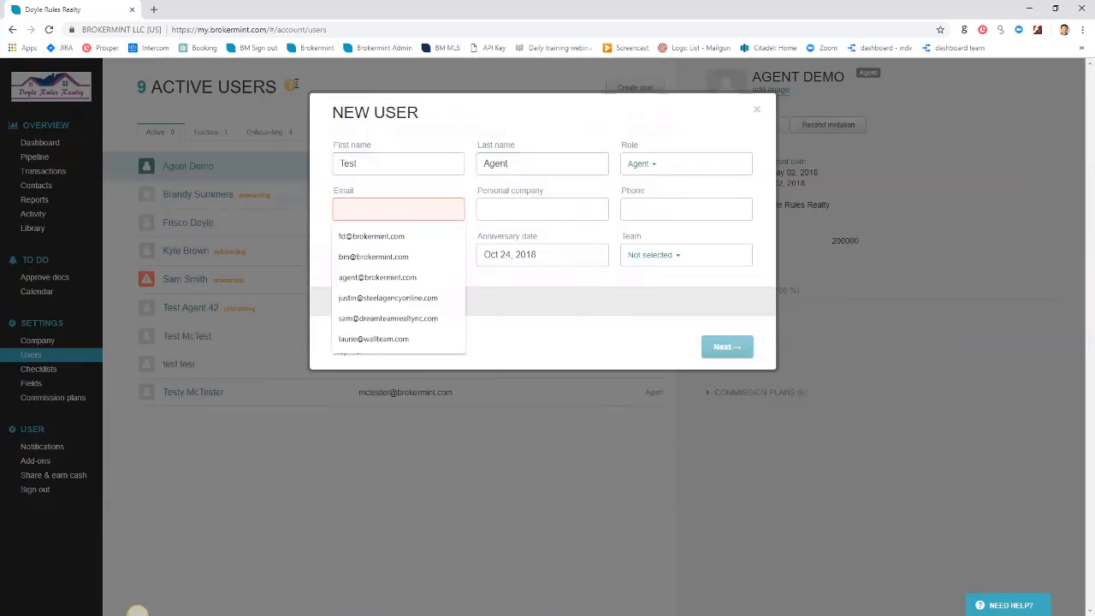
# Enter the new agent's email address and advance past Permissions and Commission Plans to Save User
pyautogui.press('Down')
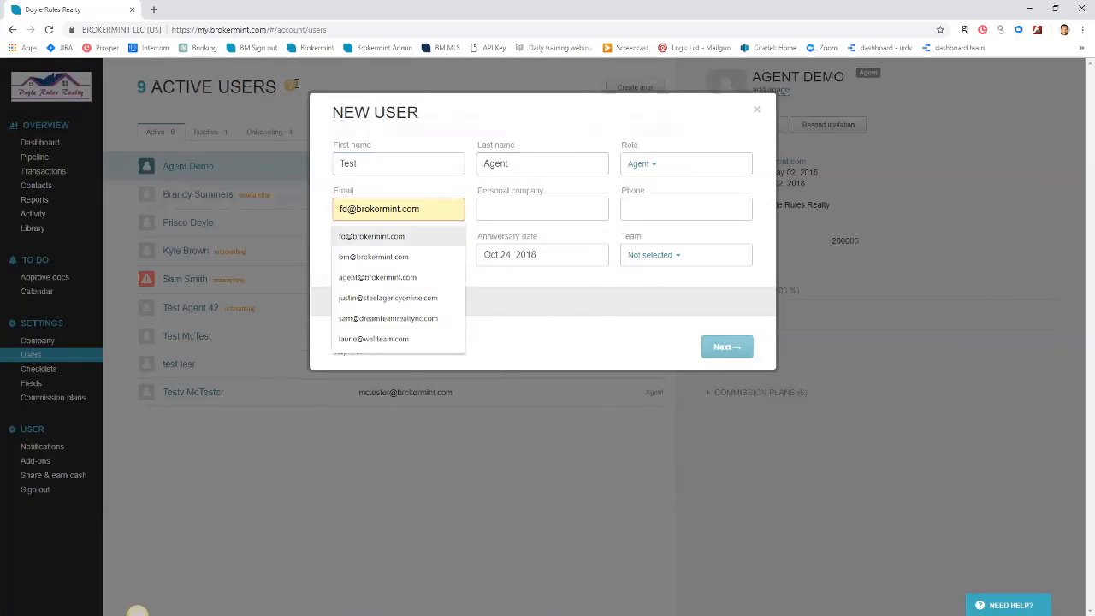
pyautogui.press('Up')
pyautogui.write('test')
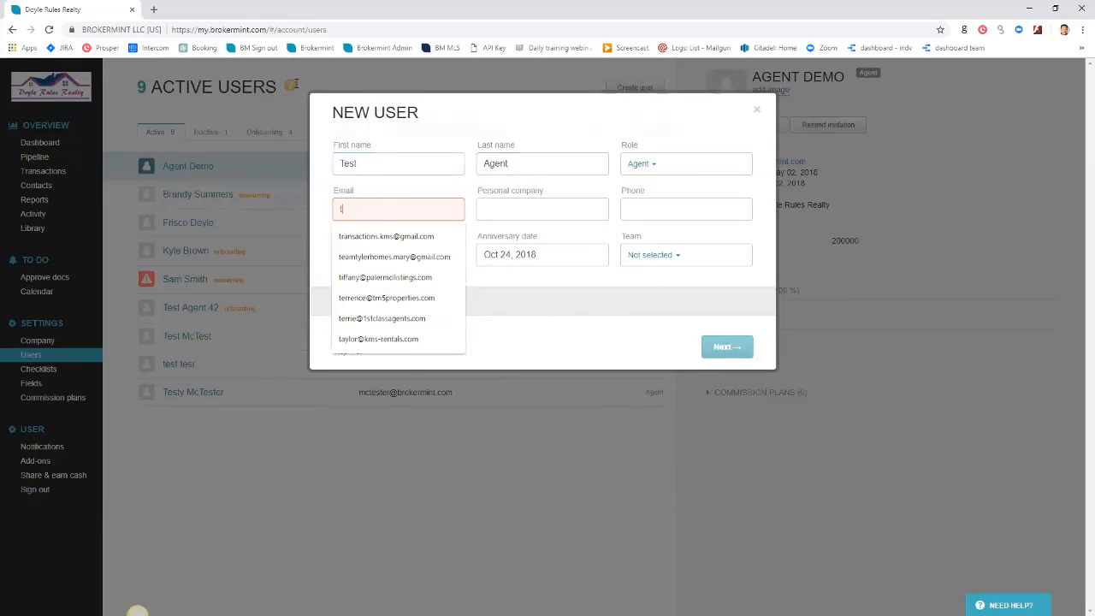
pyautogui.press('BackSpace')
pyautogui.press('BackSpace')
pyautogui.press('BackSpace')
pyautogui.press('BackSpace')
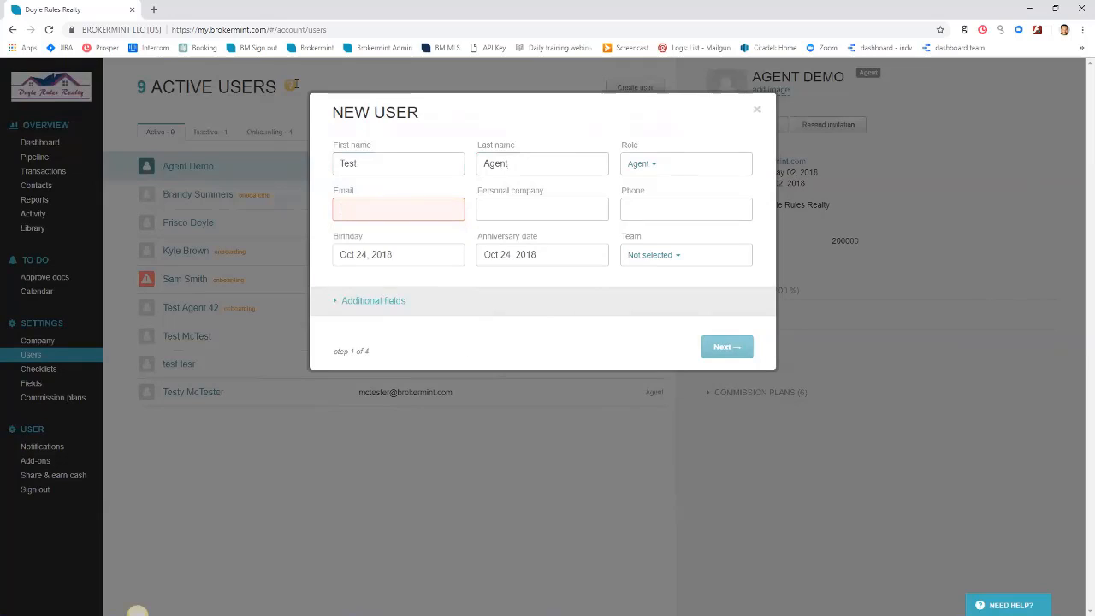
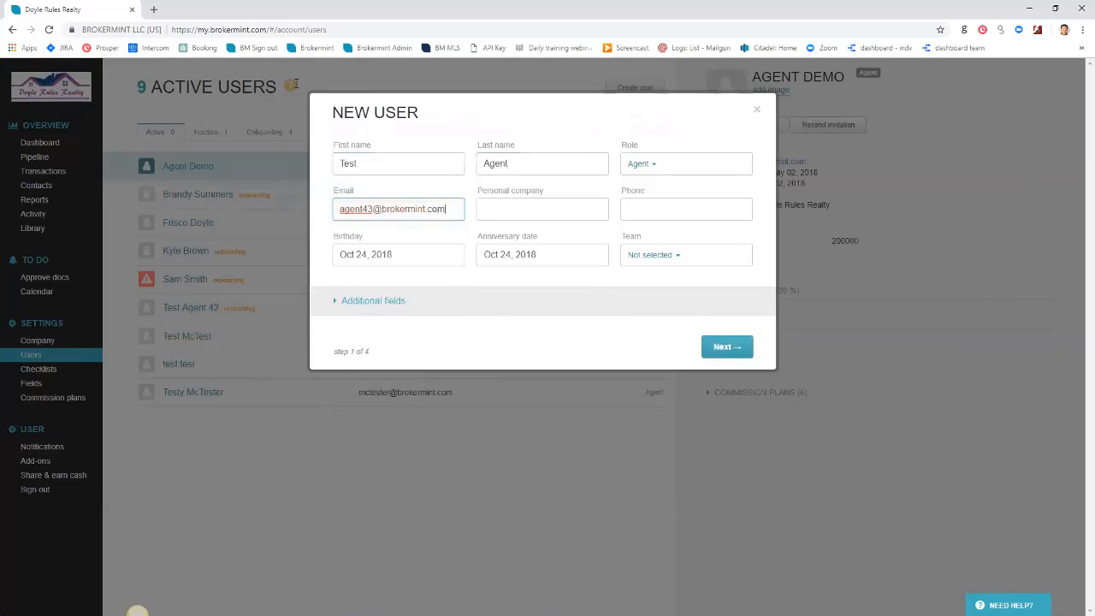
pyautogui.press('Tab')
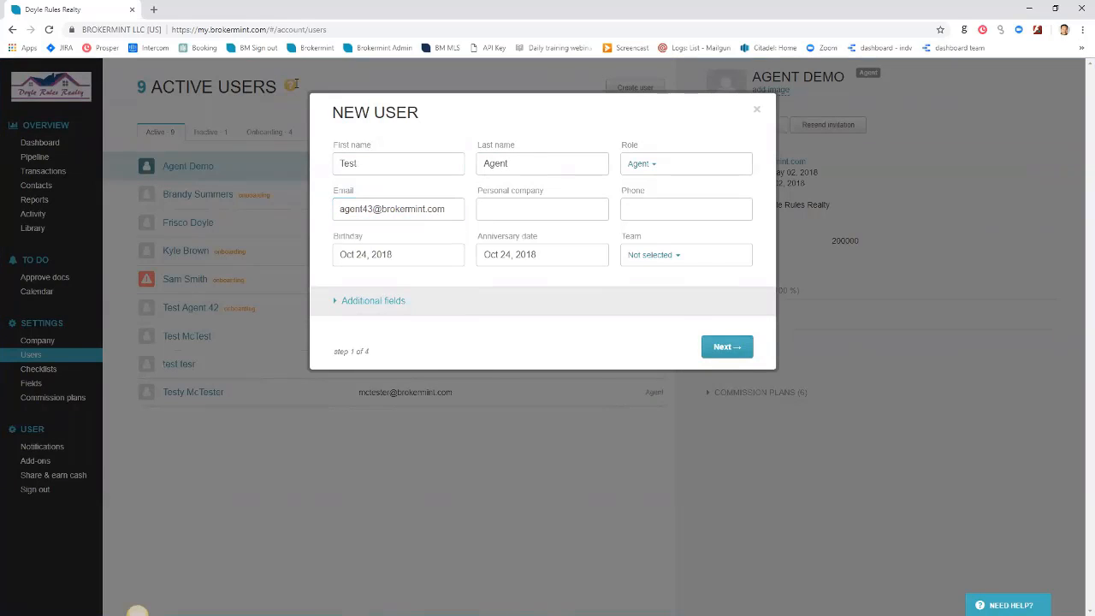
pyautogui.press('Return')
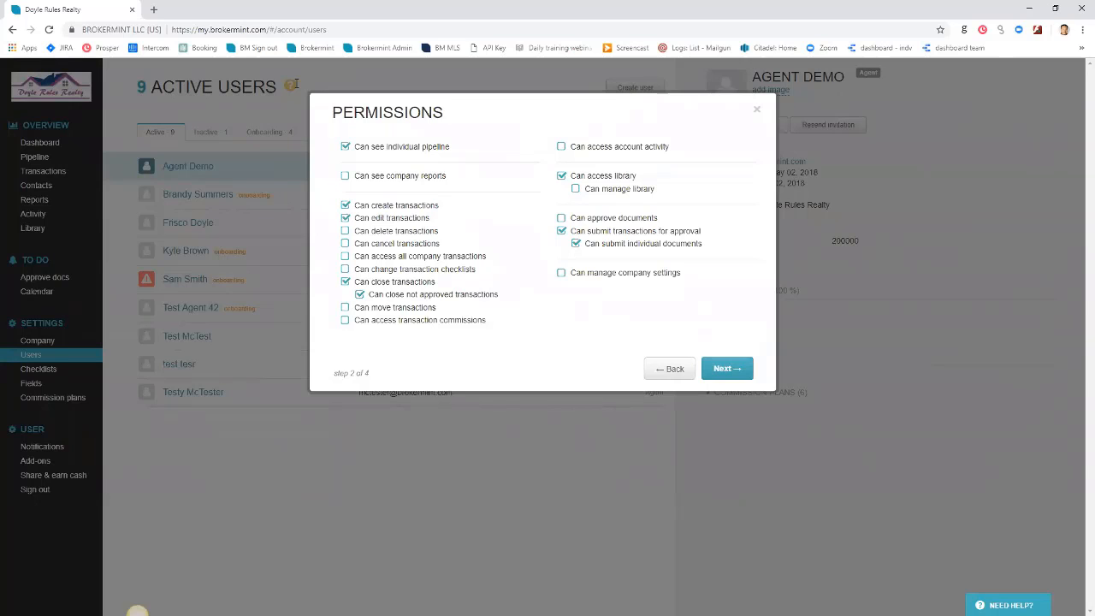
pyautogui.press('Return')
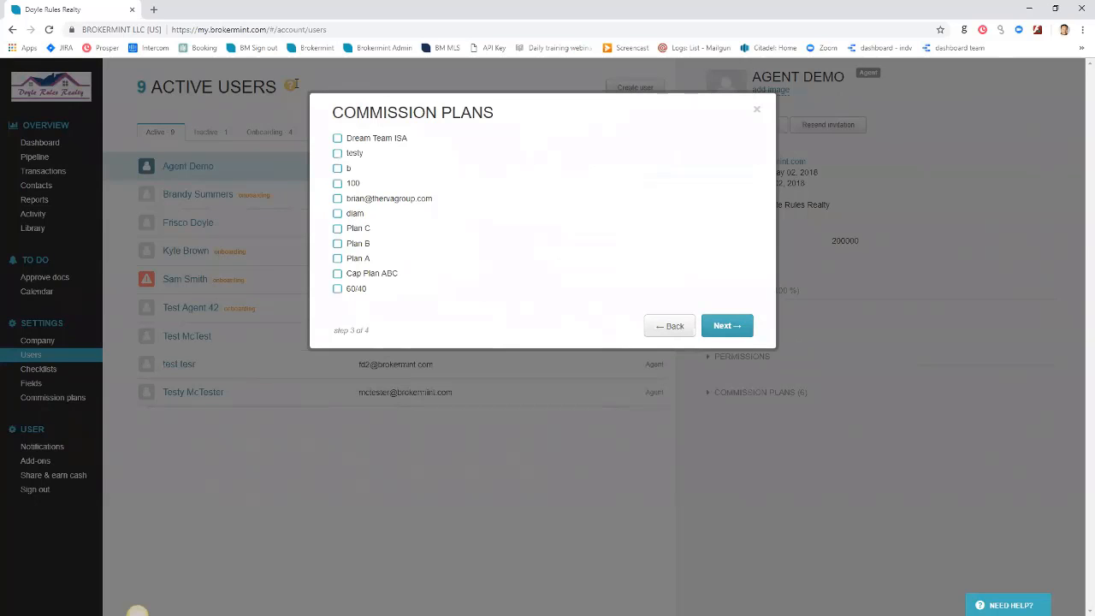
pyautogui.press('Return')
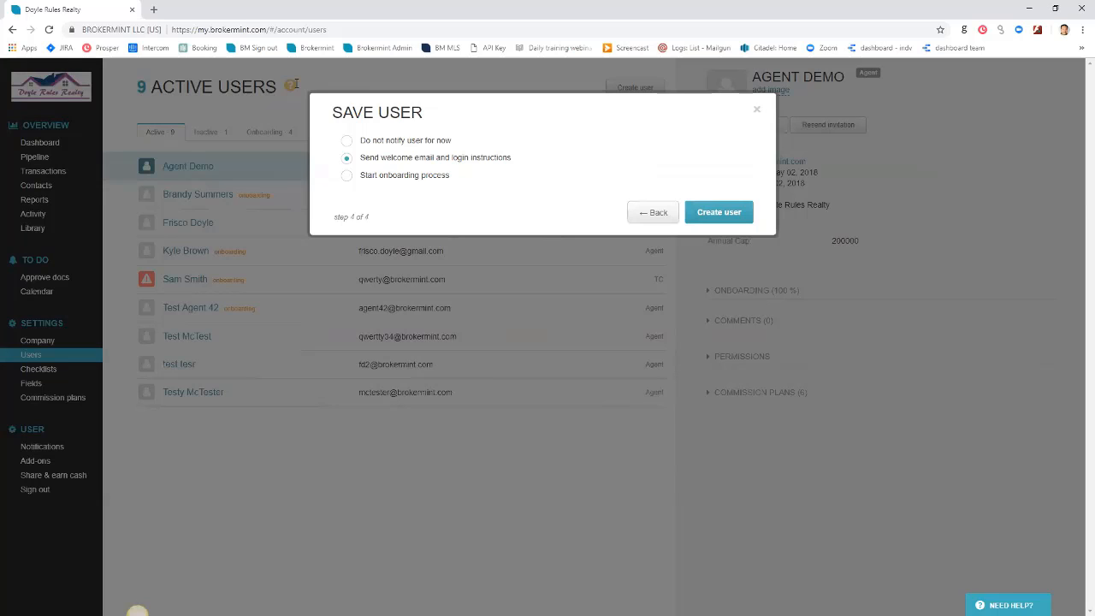
# Start the onboarding process with the Simple onboarding checklist and create the user
pyautogui.moveTo(360, 141); pyautogui.dragTo(451, 140)
pyautogui.moveTo(364, 157); pyautogui.dragTo(511, 157)
pyautogui.click(405, 174)
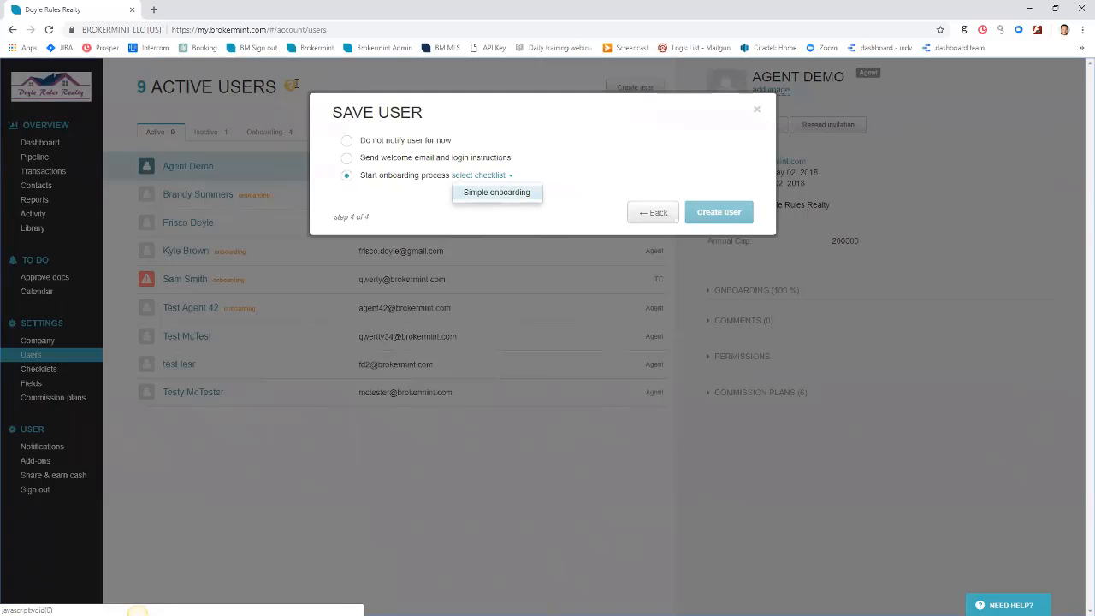
pyautogui.click(496, 192)
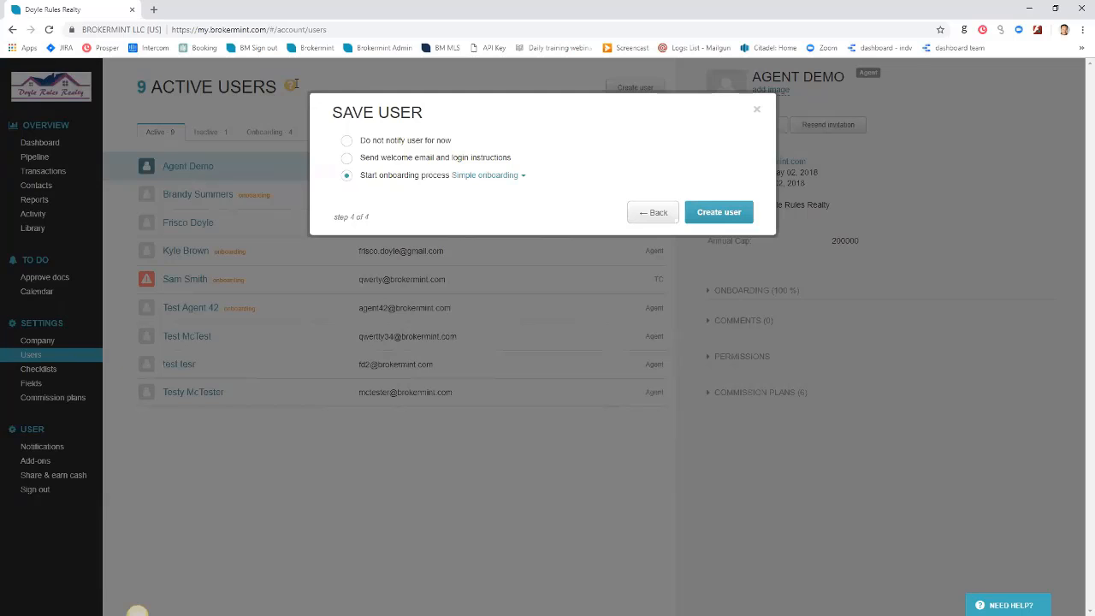
pyautogui.press('Return')
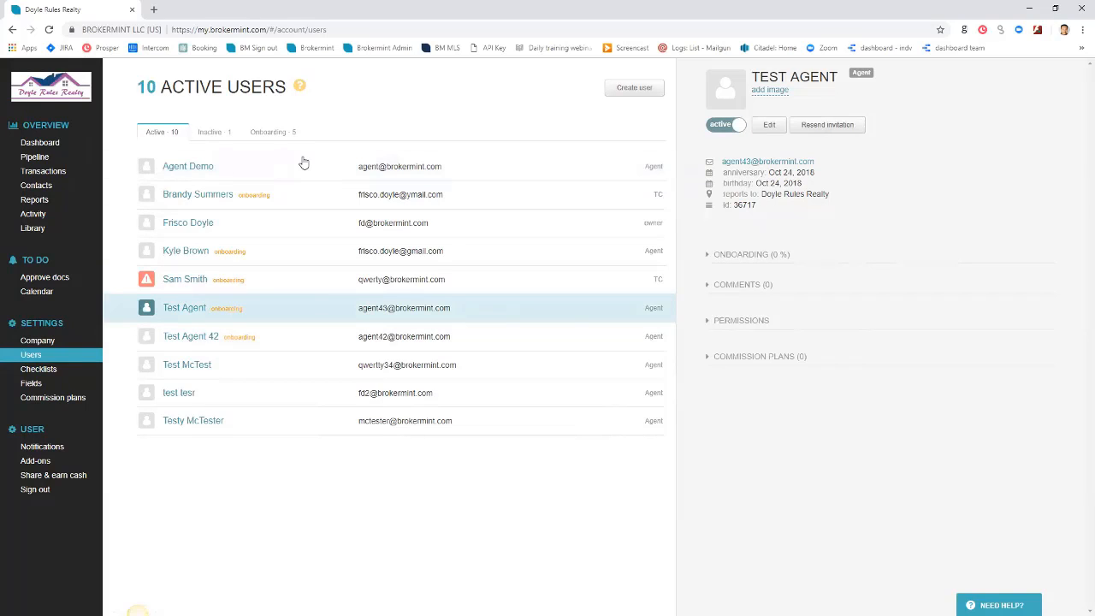
# Check Test Agent's onboarding start date and progress, then open its full task list
pyautogui.click(753, 252)
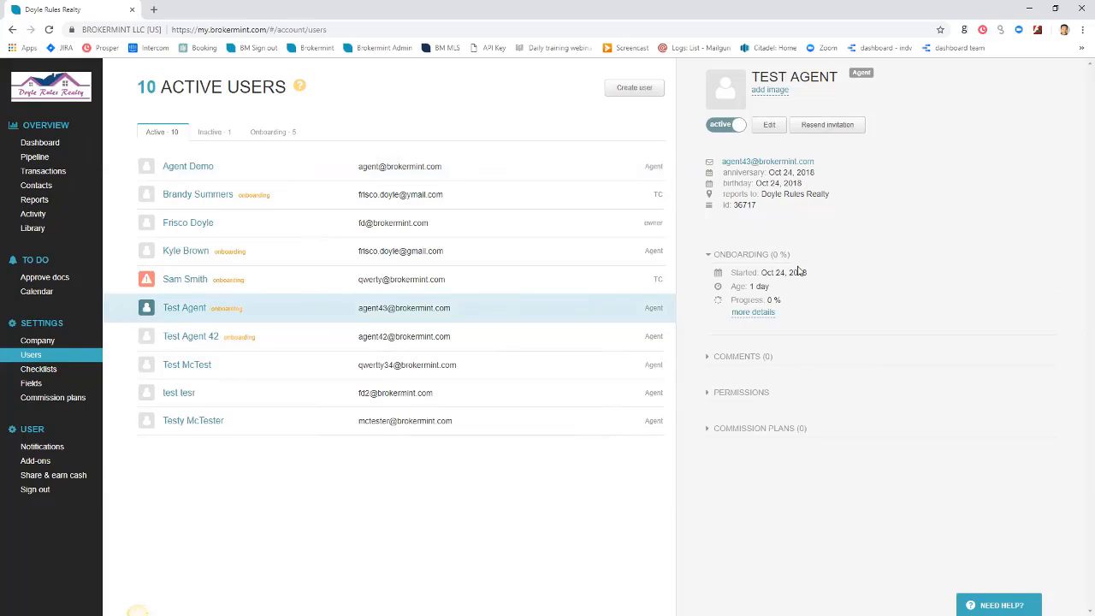
pyautogui.moveTo(809, 274); pyautogui.dragTo(747, 287)
pyautogui.click(784, 302)
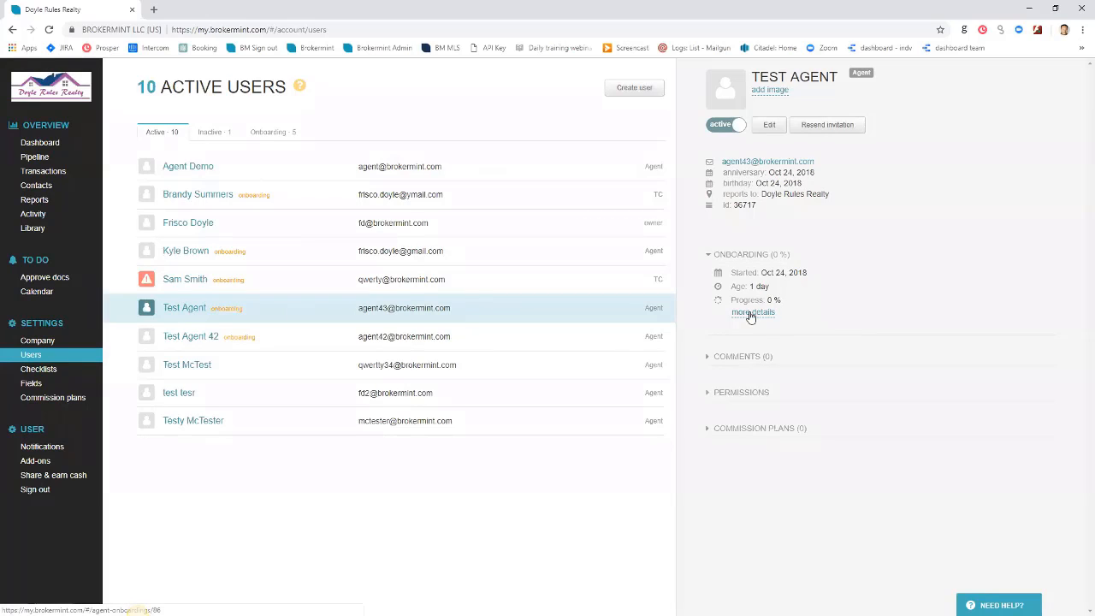
pyautogui.click(750, 313)
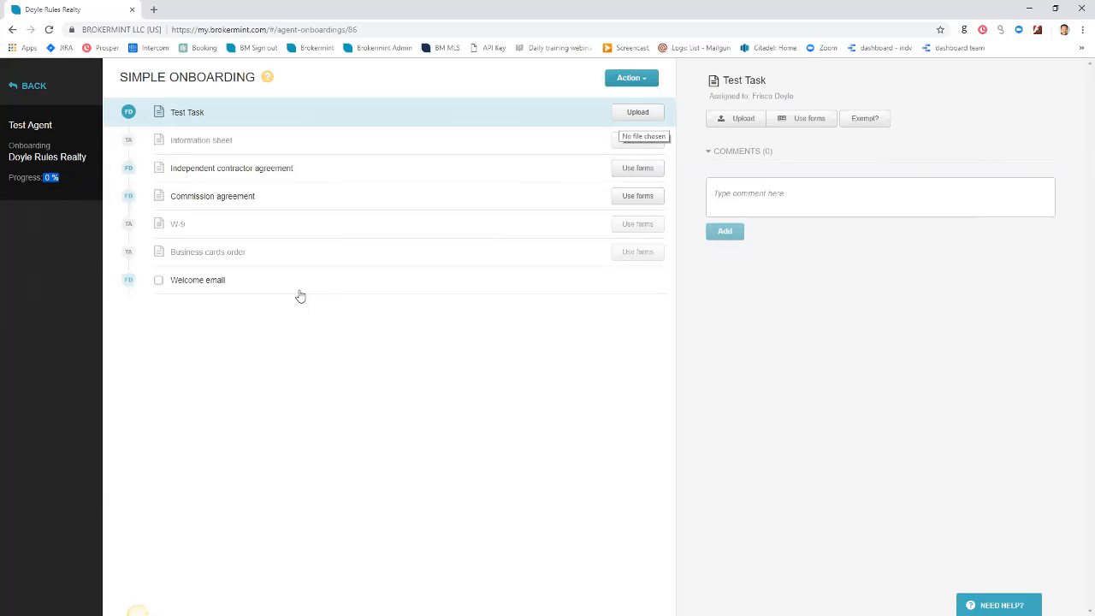
# Request an exemption for Test Task and start an e-sign package for the Independent contractor agreement
pyautogui.click(866, 122)
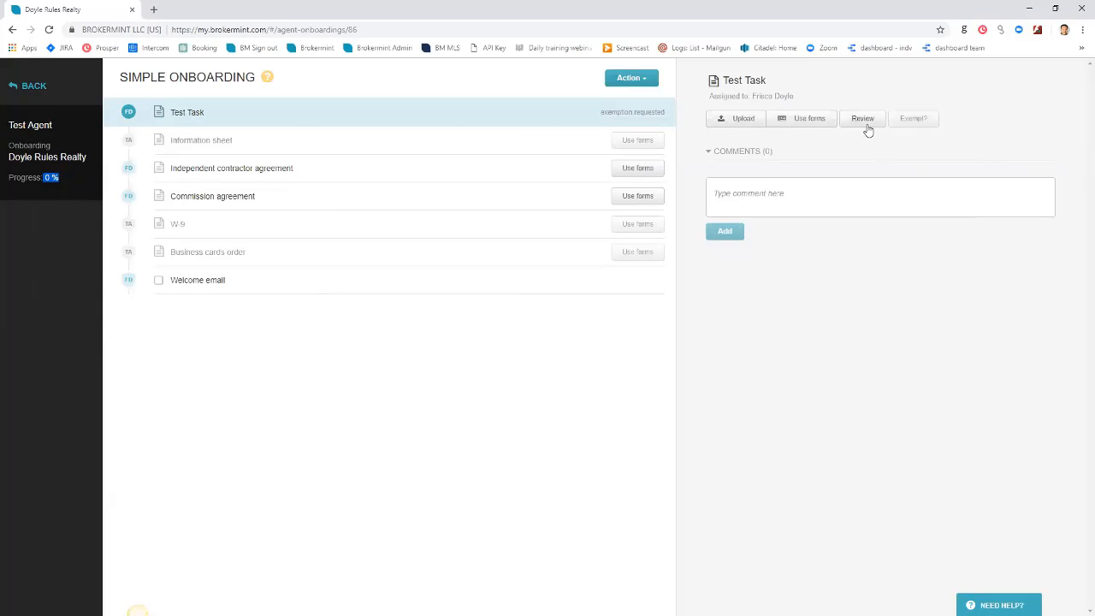
pyautogui.moveTo(600, 112); pyautogui.dragTo(666, 112)
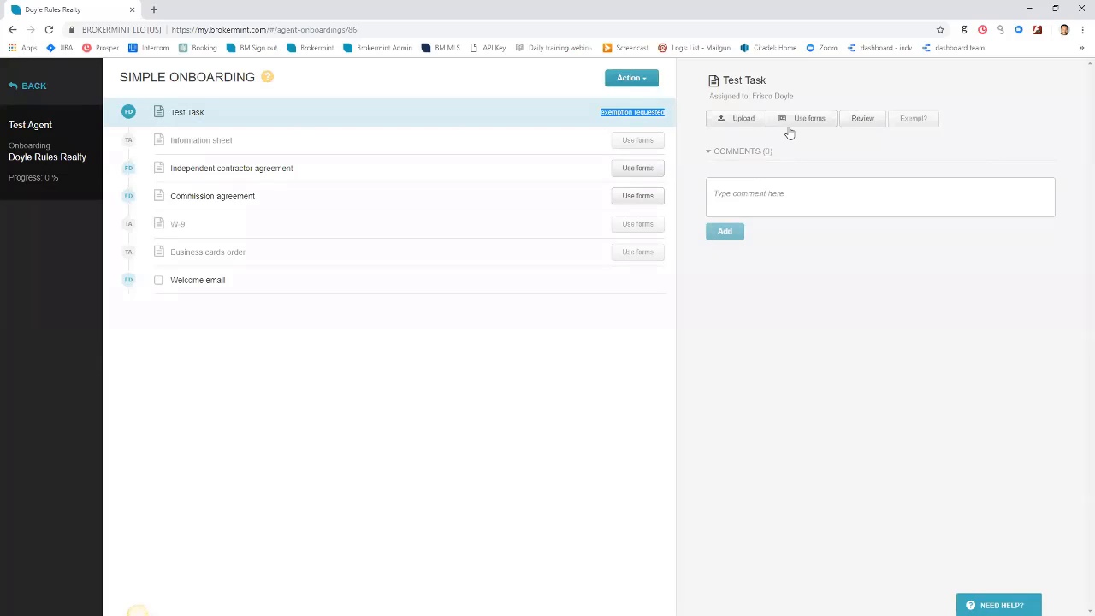
pyautogui.click(212, 196)
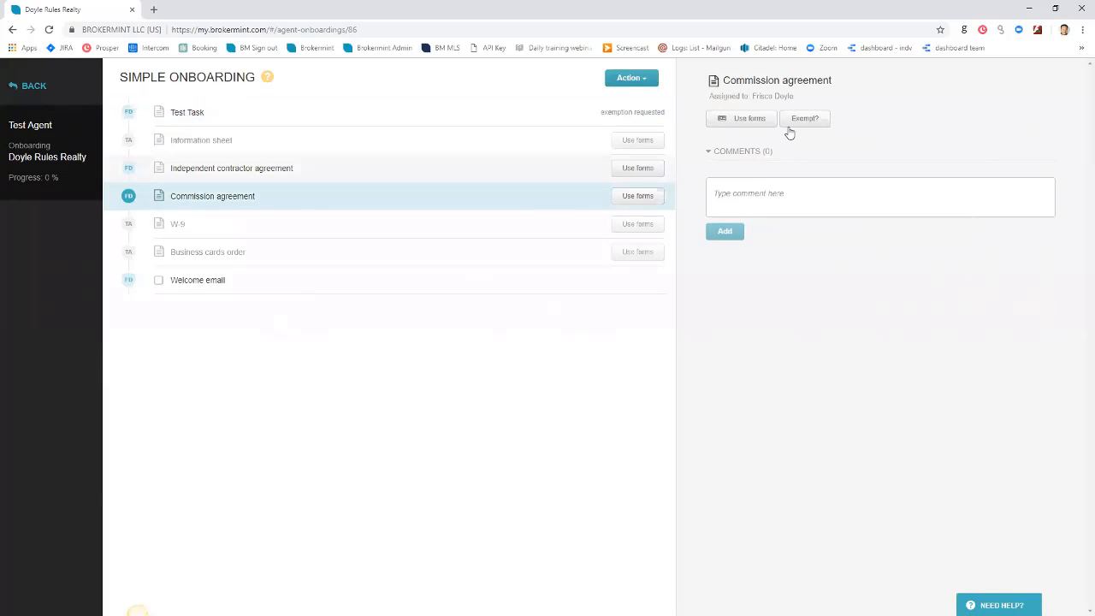
pyautogui.click(231, 167)
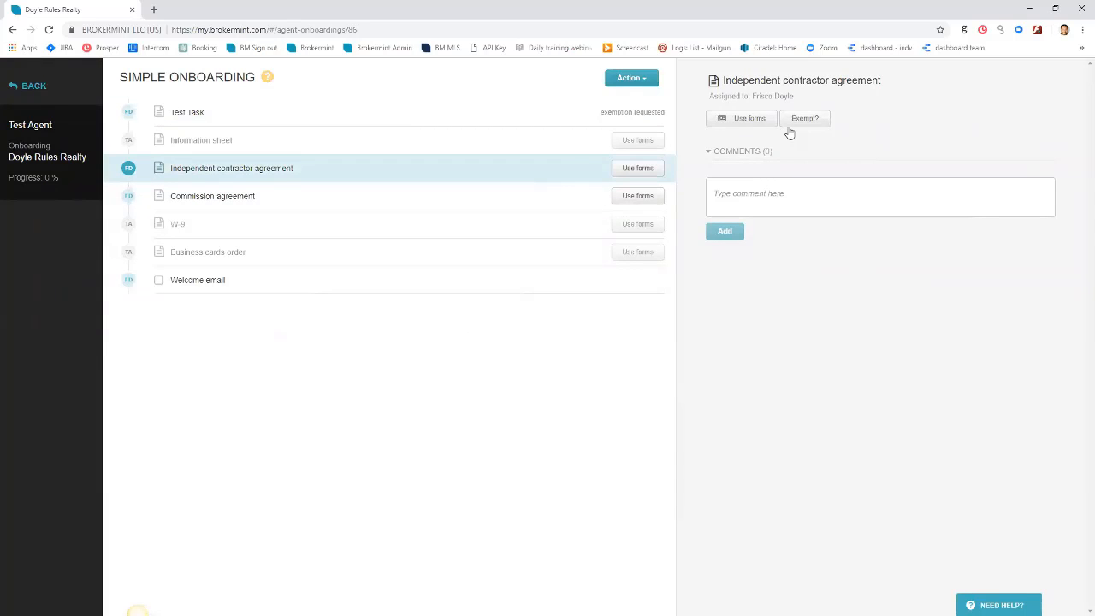
pyautogui.click(741, 119)
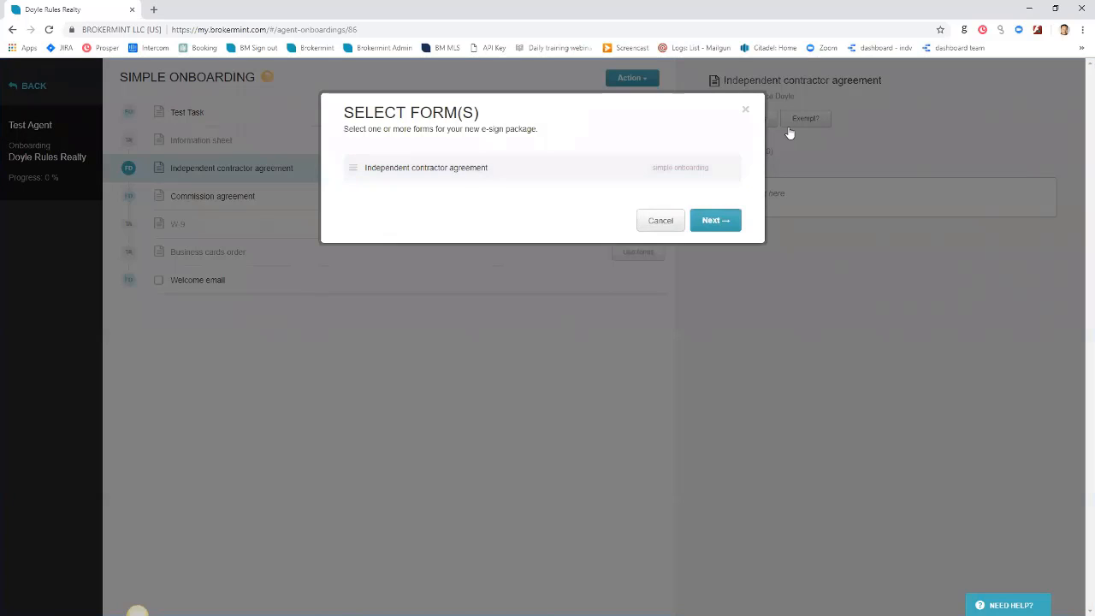
# Add the company owner as broker signer and prepare the Independent contractor agreement for signing
pyautogui.click(715, 221)
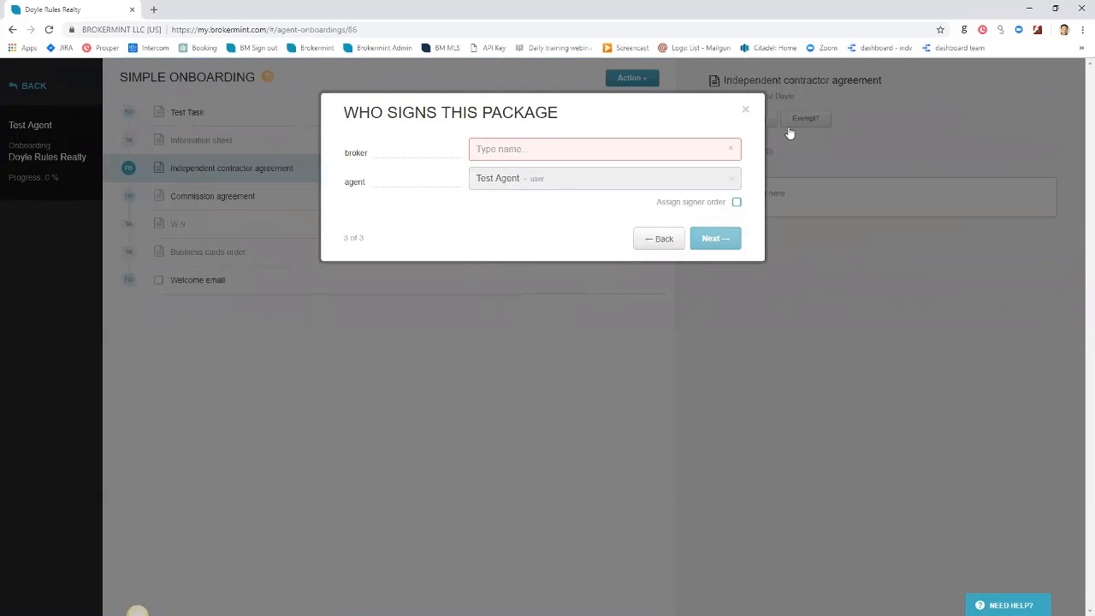
pyautogui.write('Fri')
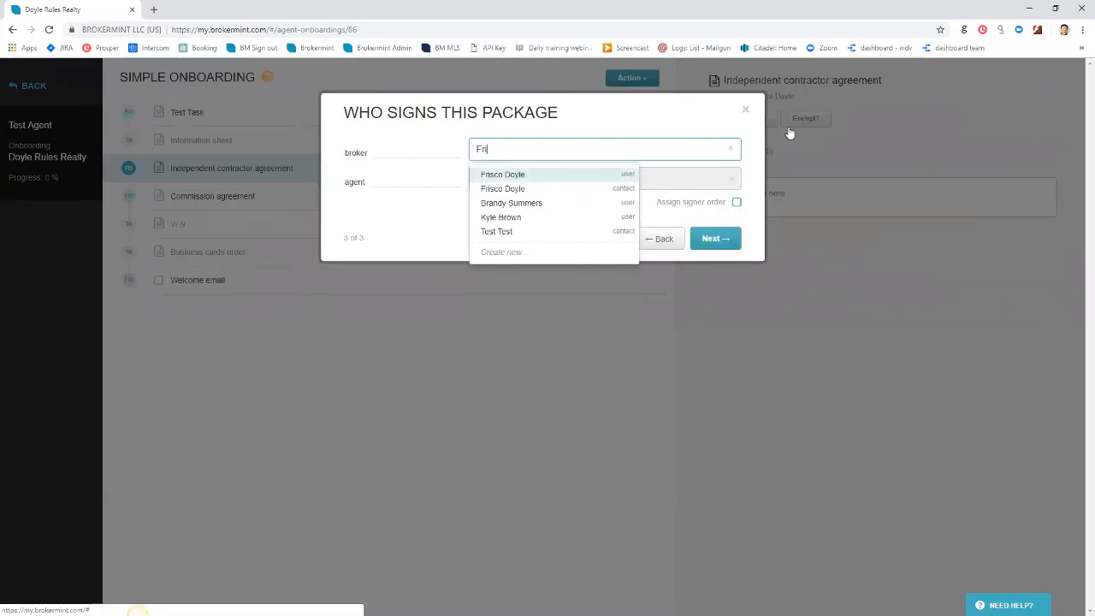
pyautogui.press('Return')
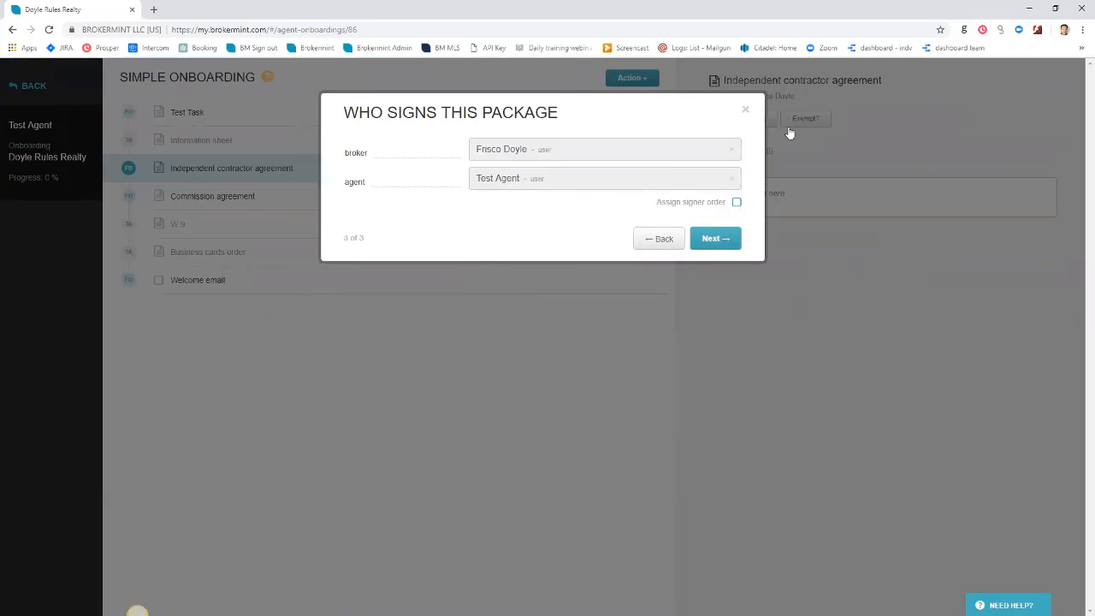
pyautogui.click(715, 239)
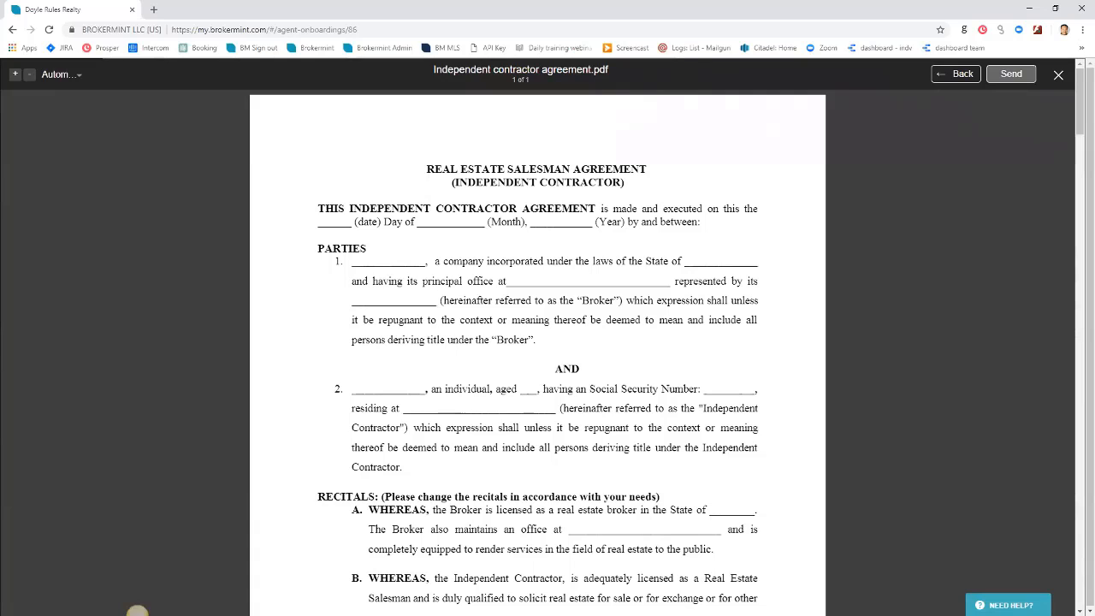
# Scroll the contractor agreement down to its signature blocks and close the preview unsent
pyautogui.click(137, 614)
pyautogui.moveTo(1078, 112)
pyautogui.mouseDown()
pyautogui.moveTo(1067, 208)
pyautogui.moveTo(1076, 603)
pyautogui.mouseUp()
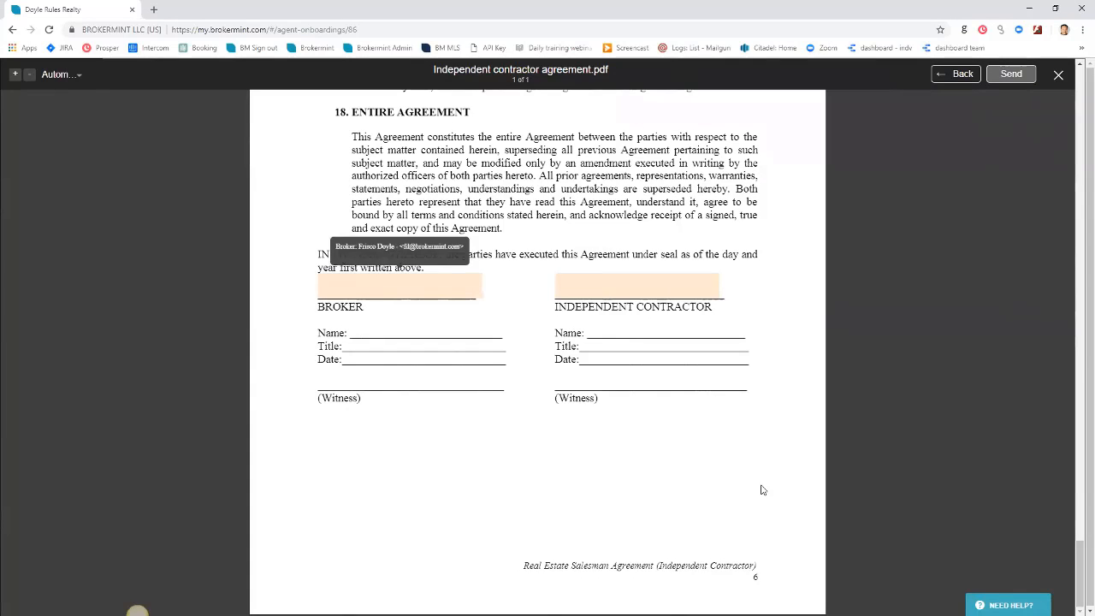
pyautogui.click(1058, 76)
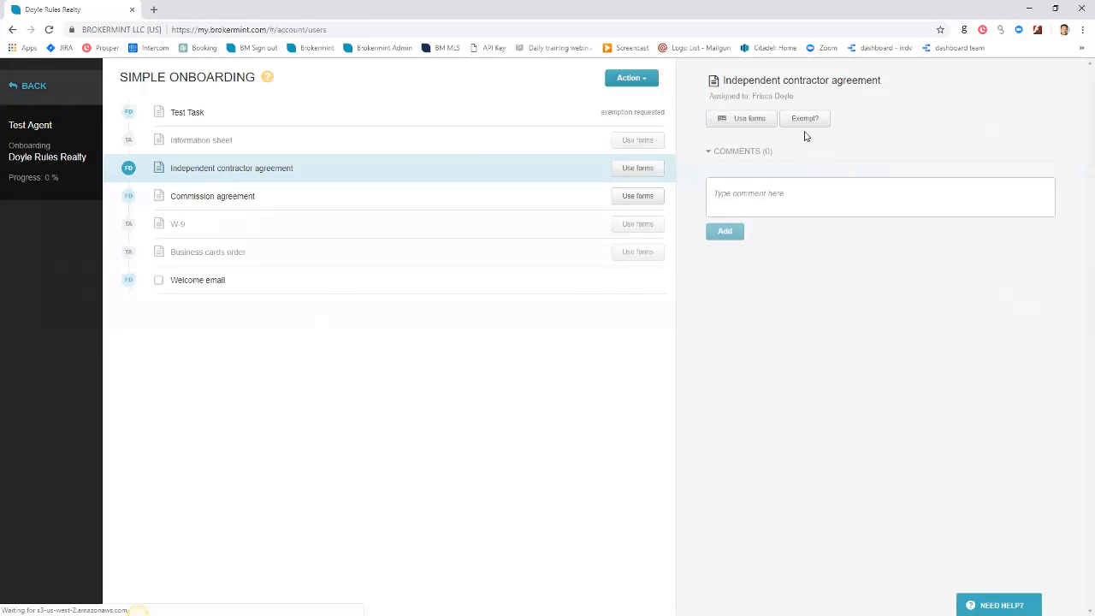
# Return to Users and review the owner's permissions, including Can manage users
pyautogui.click(33, 85)
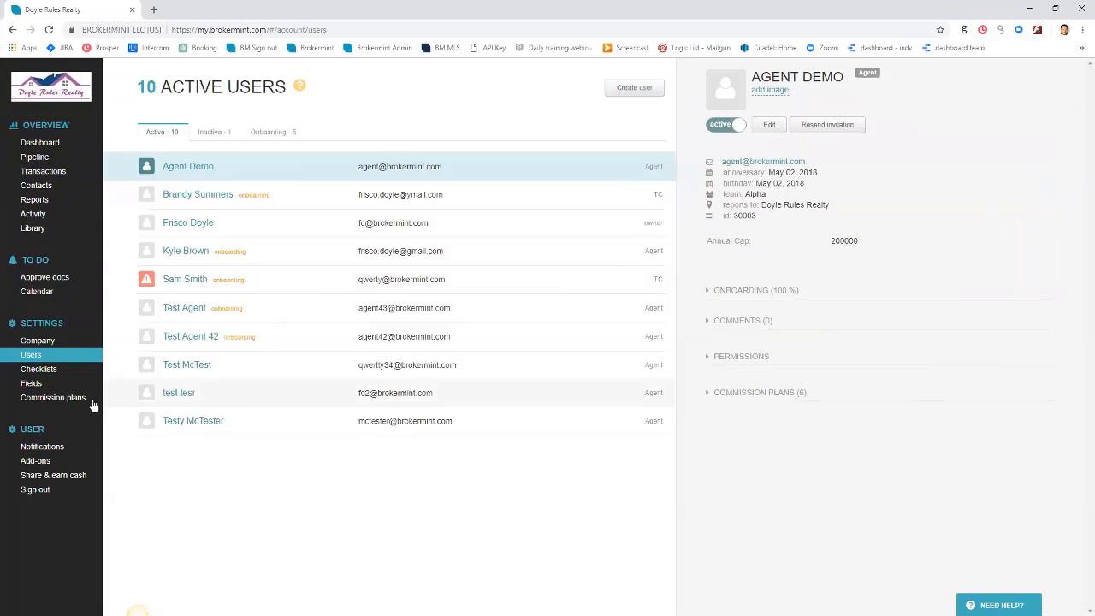
pyautogui.click(295, 223)
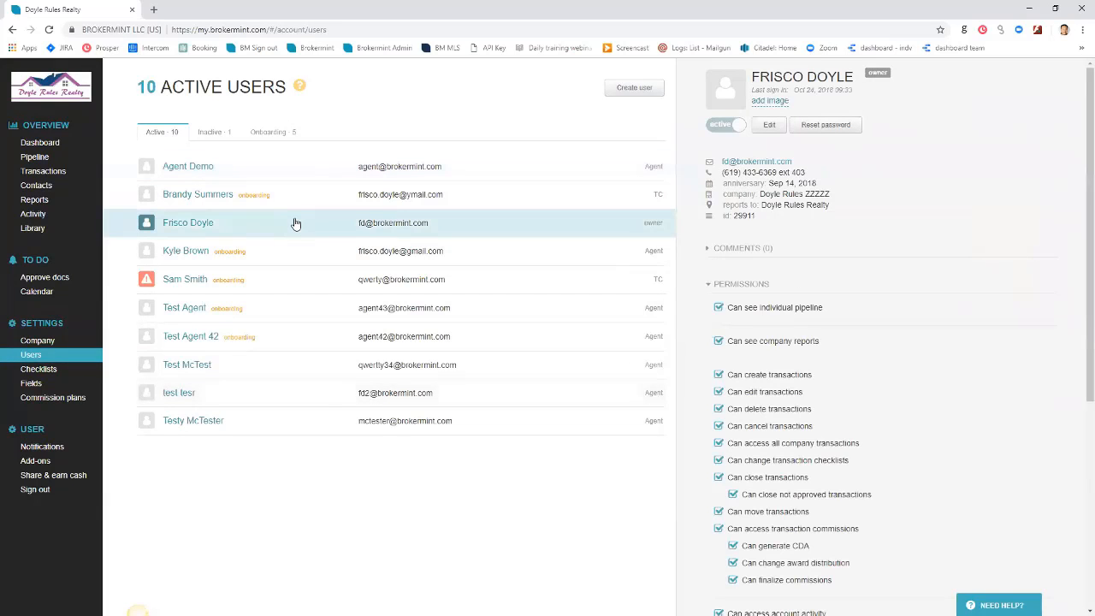
pyautogui.scroll(-4, 783, 359)
pyautogui.scroll(-2, 850, 382)
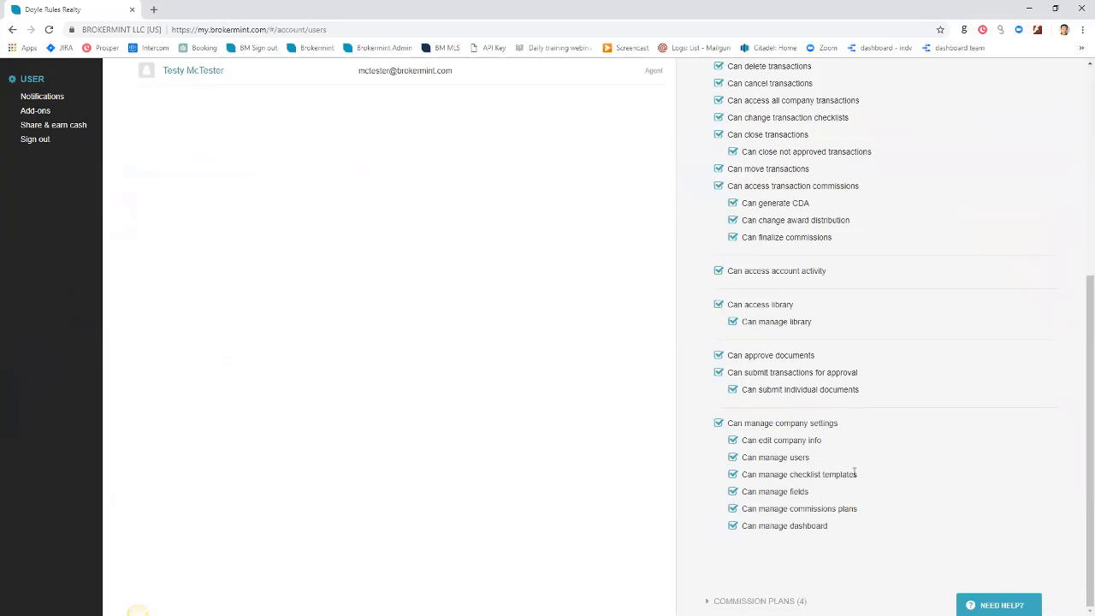
pyautogui.scroll(1, 849, 457)
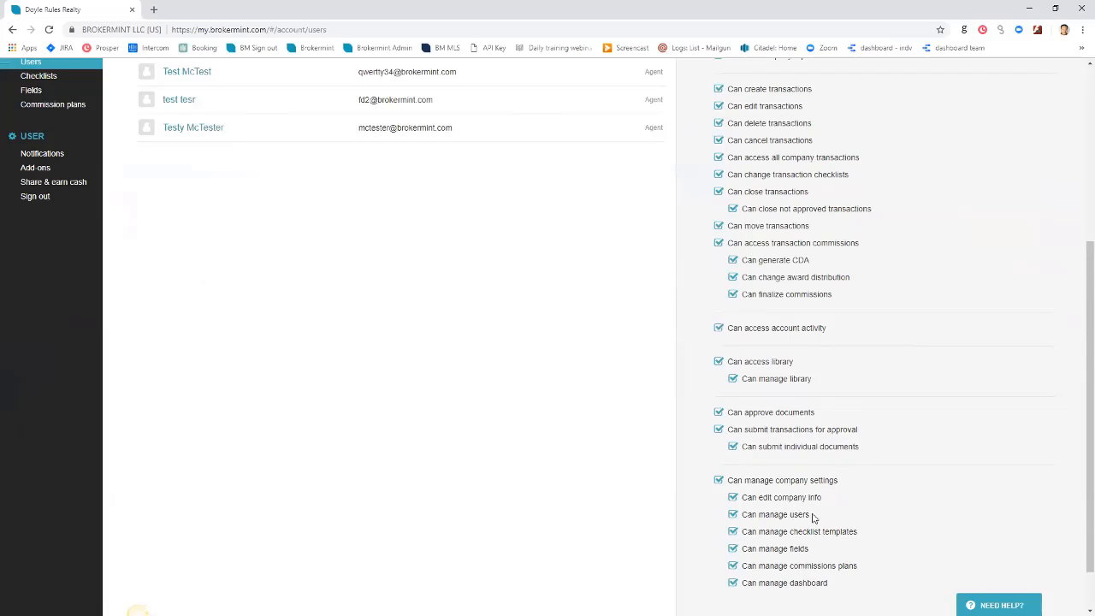
pyautogui.moveTo(810, 515); pyautogui.dragTo(749, 517)
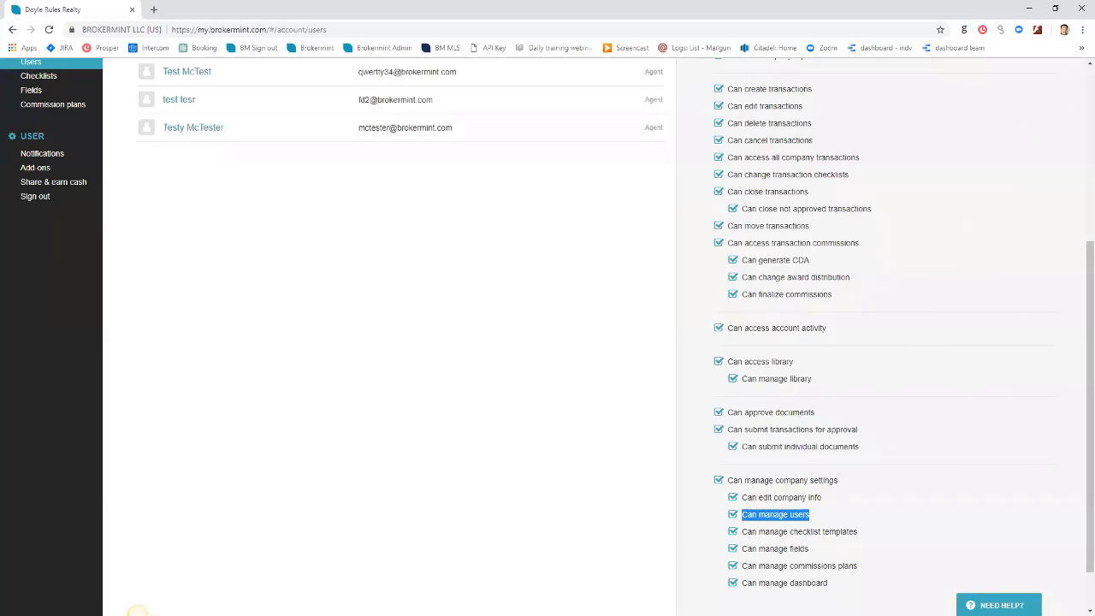
# Open the company owner's profile in the Edit User dialog
pyautogui.click(138, 614)
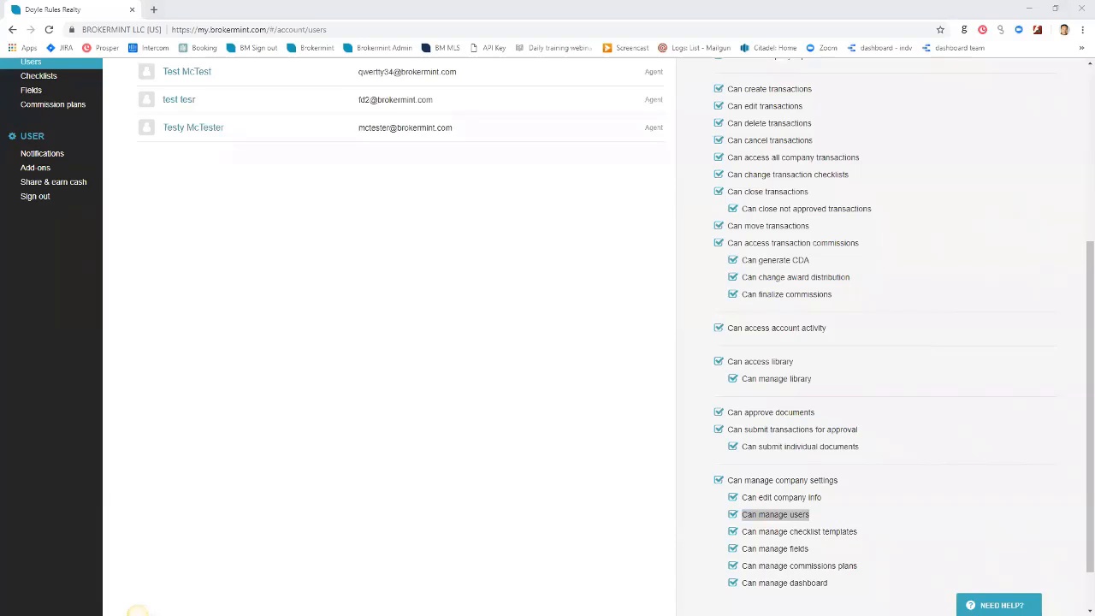
pyautogui.scroll(3, 237, 403)
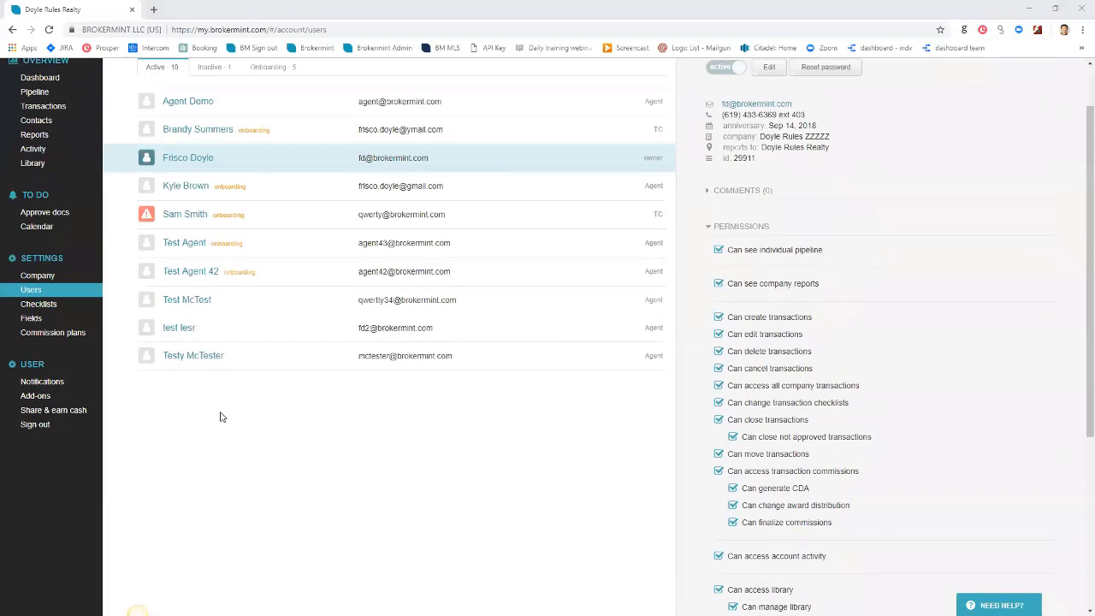
pyautogui.scroll(1, 287, 437)
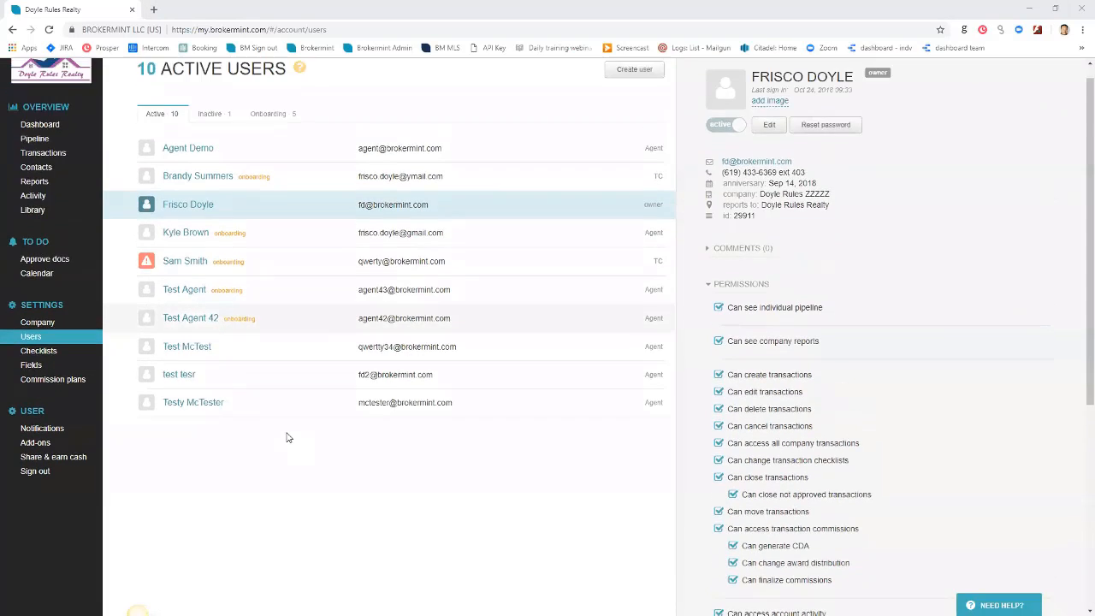
pyautogui.click(769, 125)
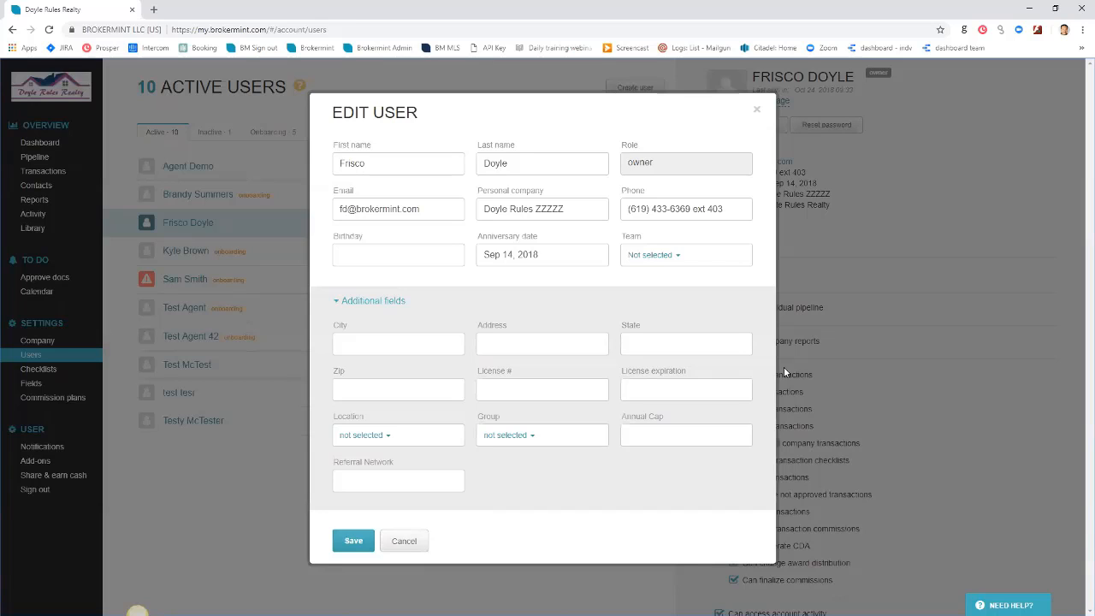
# Expand Additional fields in the owner's Edit User form, stepping through License # and License expiration
pyautogui.click(784, 367)
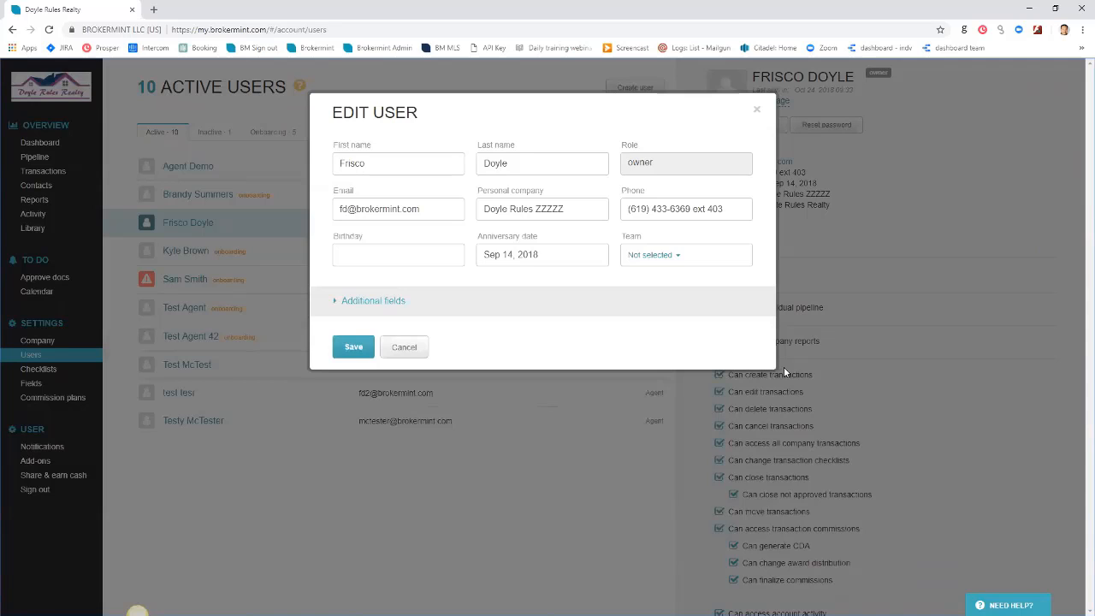
pyautogui.press('Return')
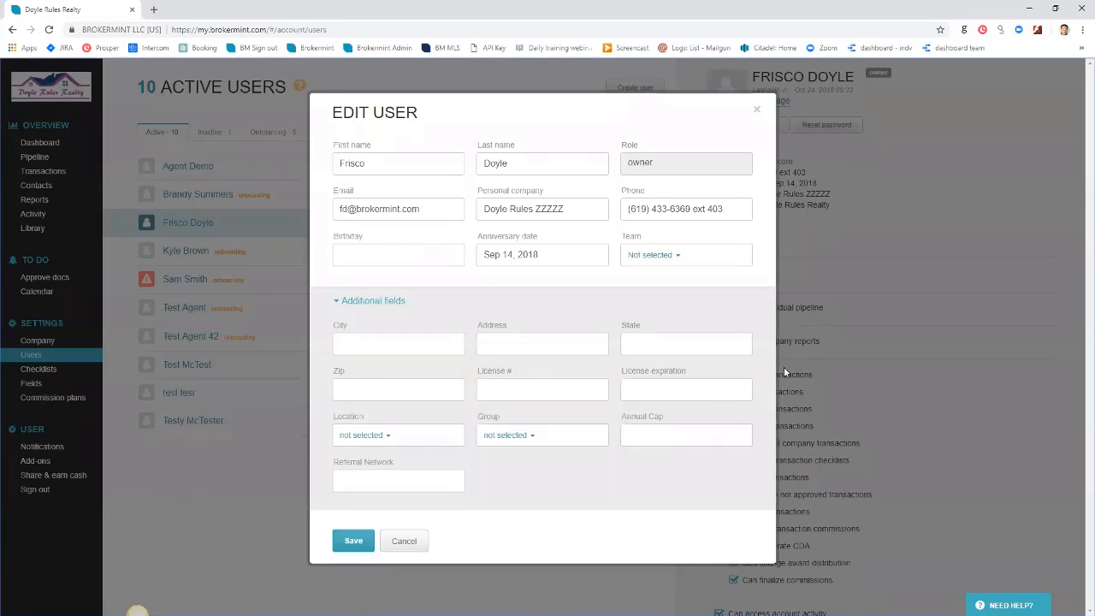
pyautogui.hotkey('shift', 'Tab')
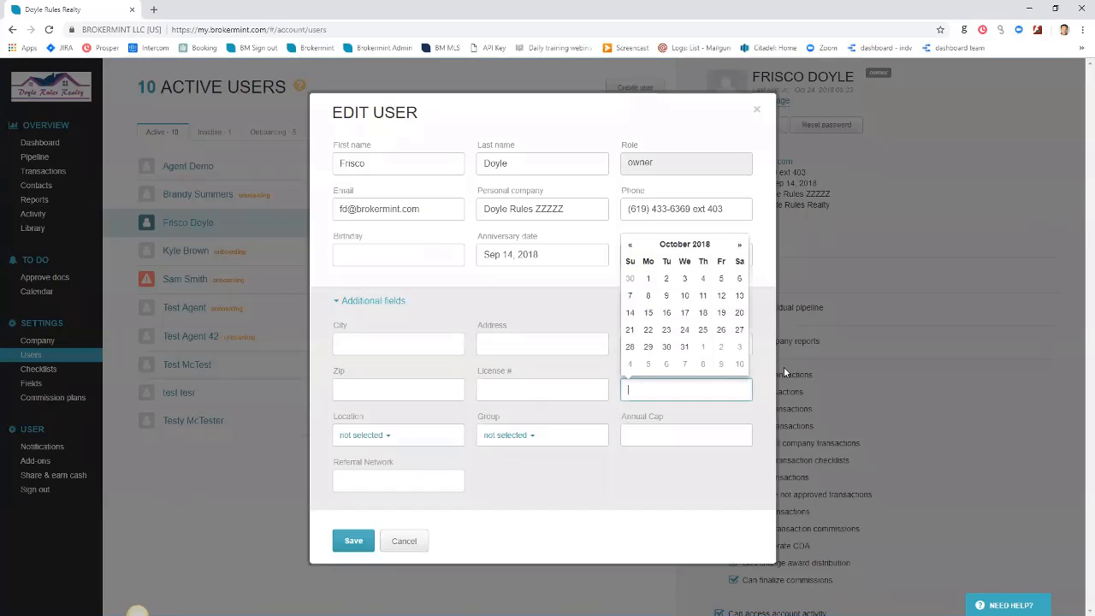
pyautogui.hotkey('shift', 'Tab')
pyautogui.press('Tab')
pyautogui.click(784, 367)
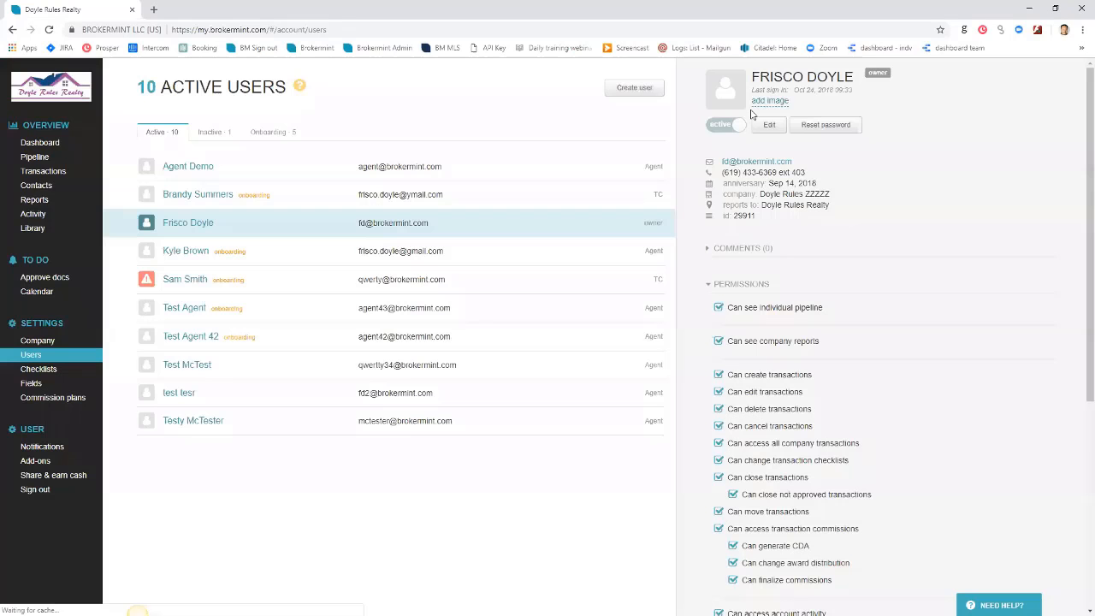
# Close the owner's Edit User dialog with the X, discarding any changes
pyautogui.click(755, 113)
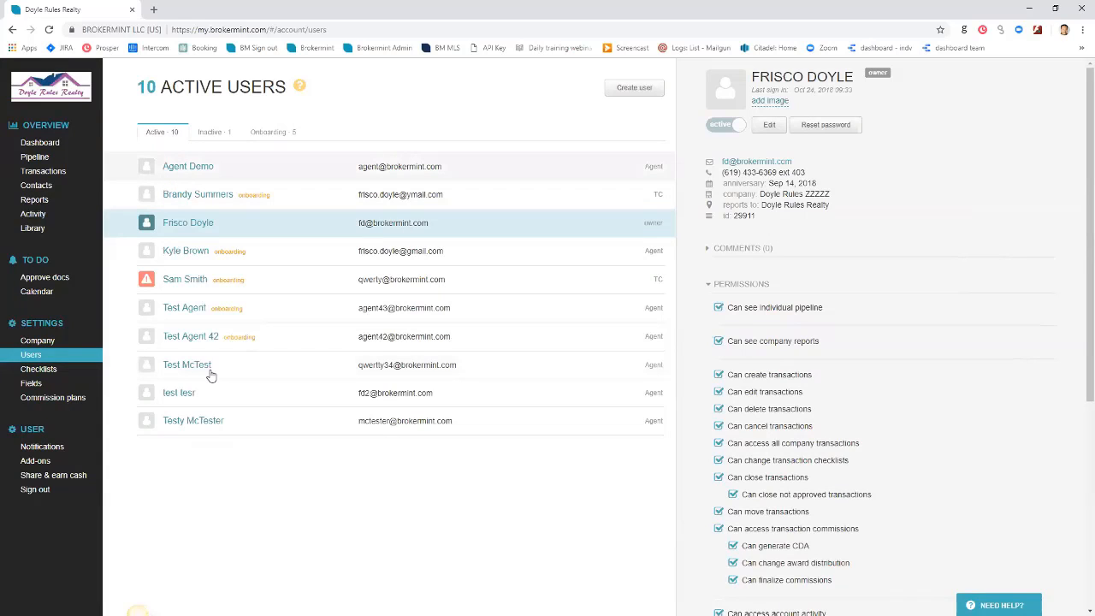
# Review the details of Agent Demo, the owner, Test McTest and test tesr
pyautogui.click(188, 167)
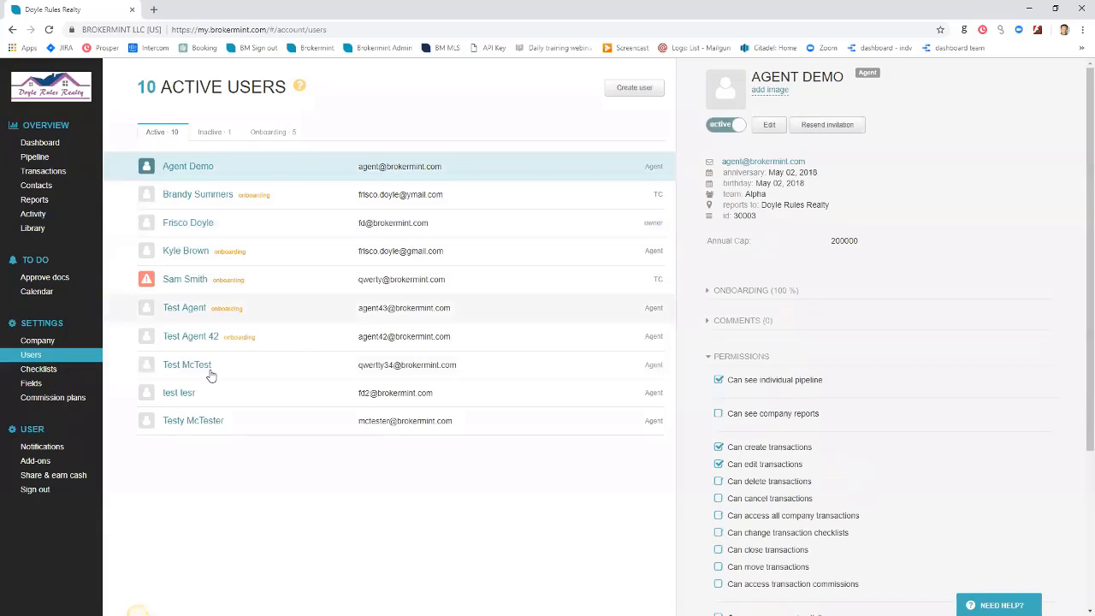
pyautogui.click(289, 227)
pyautogui.click(288, 199)
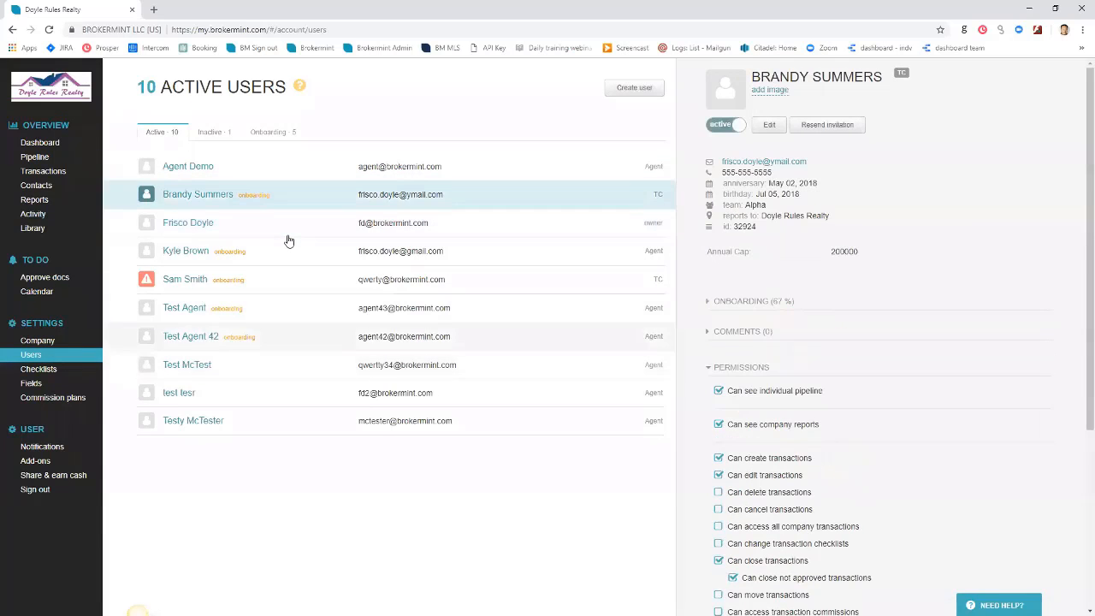
pyautogui.click(208, 371)
pyautogui.click(206, 394)
# Recheck Test McTest, Testy McTester and test tesr, then start a new user
pyautogui.click(208, 370)
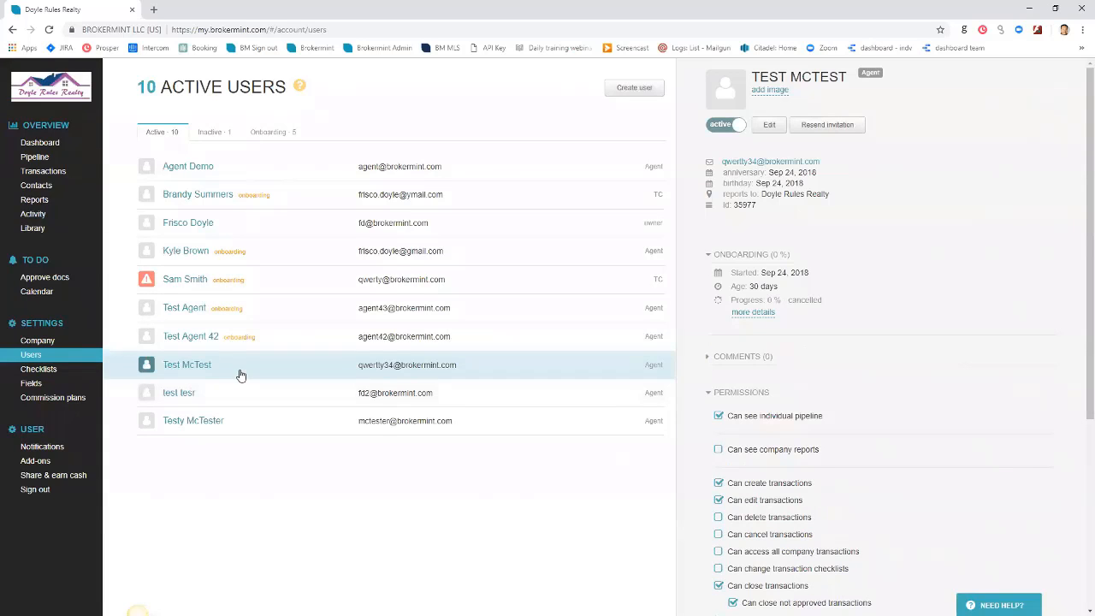
pyautogui.click(268, 419)
pyautogui.click(279, 400)
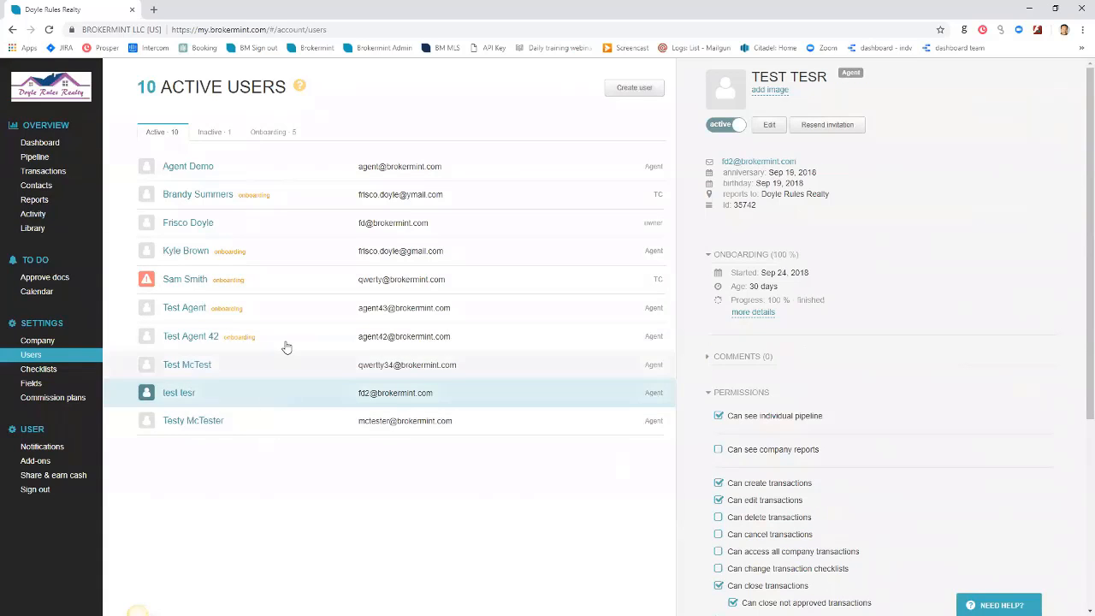
pyautogui.click(633, 89)
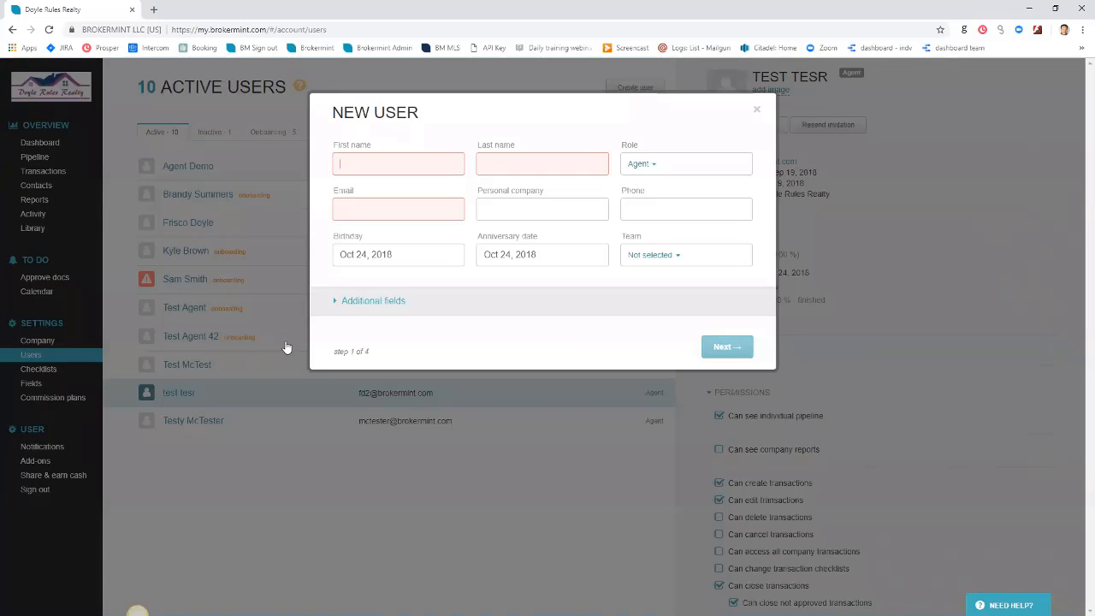
# Enter first name Agents, last name Agent, and the new user's email address
pyautogui.write('Ag')
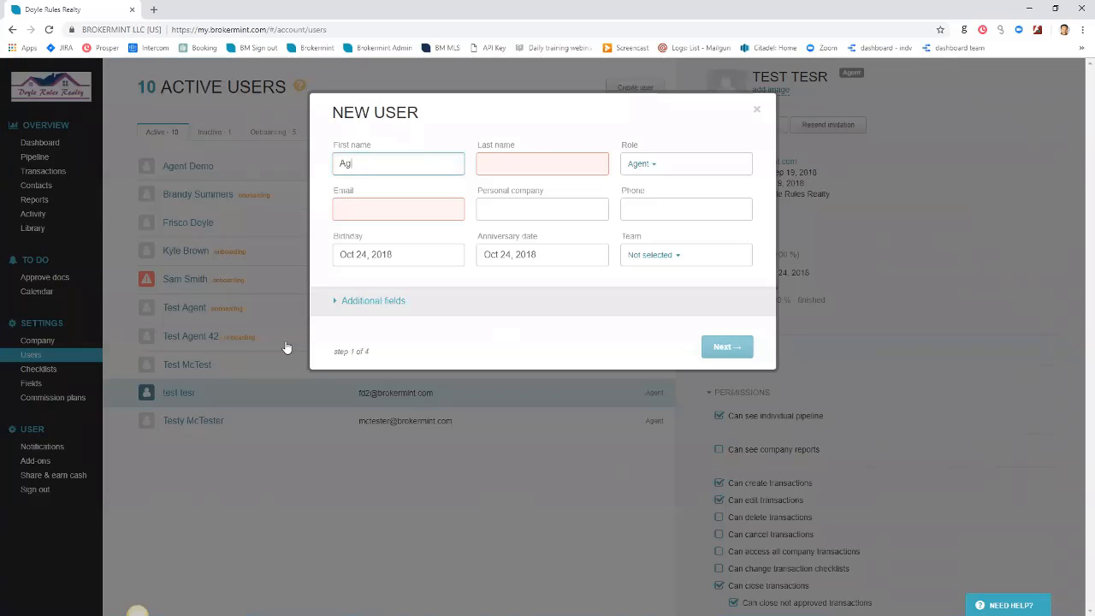
pyautogui.write('ents')
pyautogui.press('Tab')
pyautogui.write('Agent')
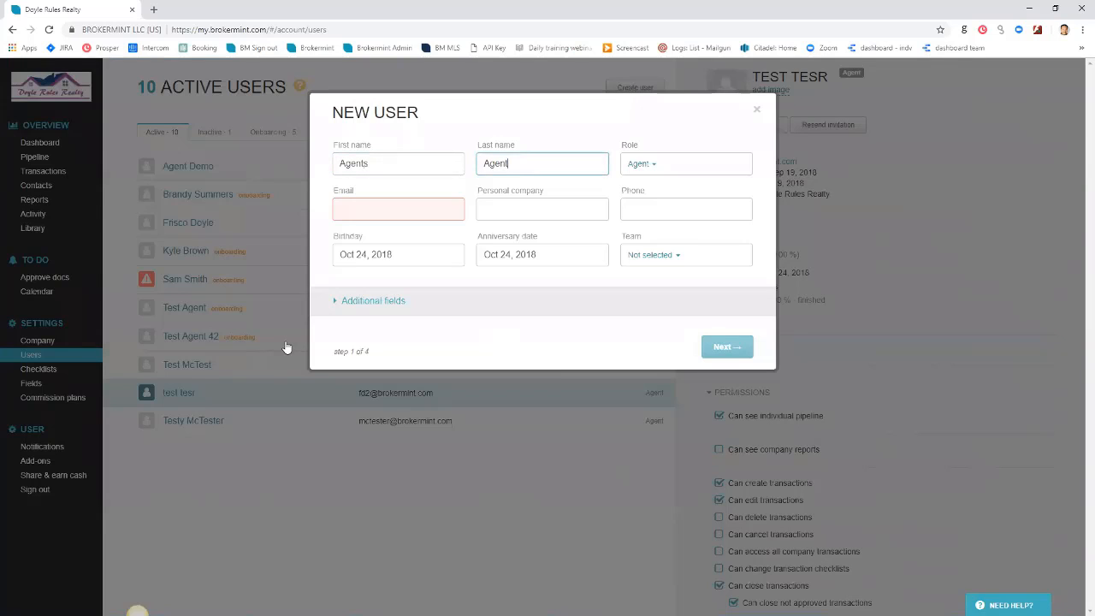
pyautogui.press('Tab')
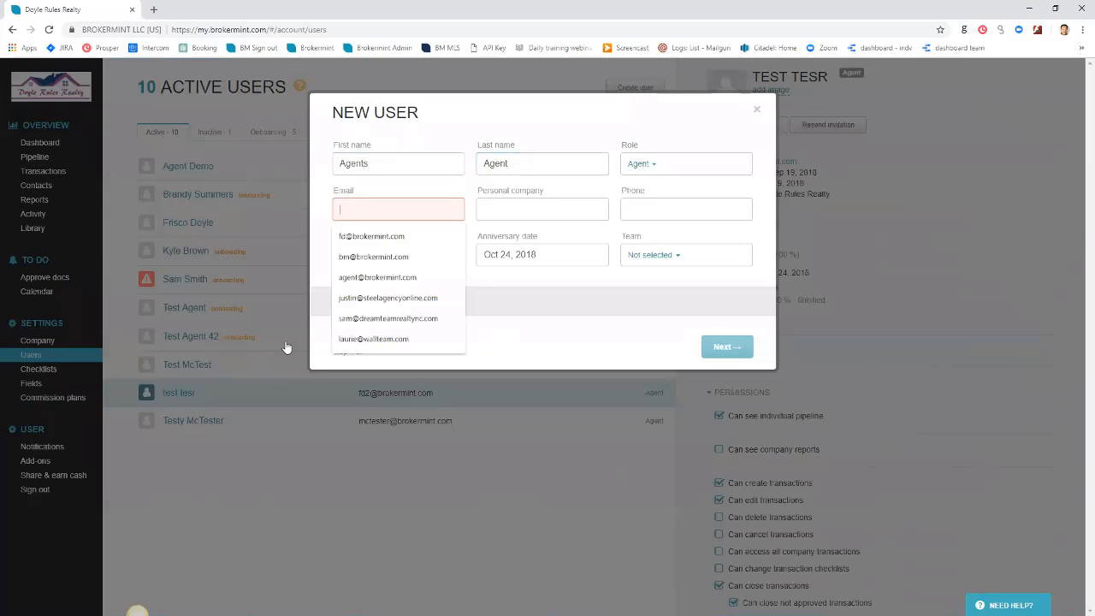
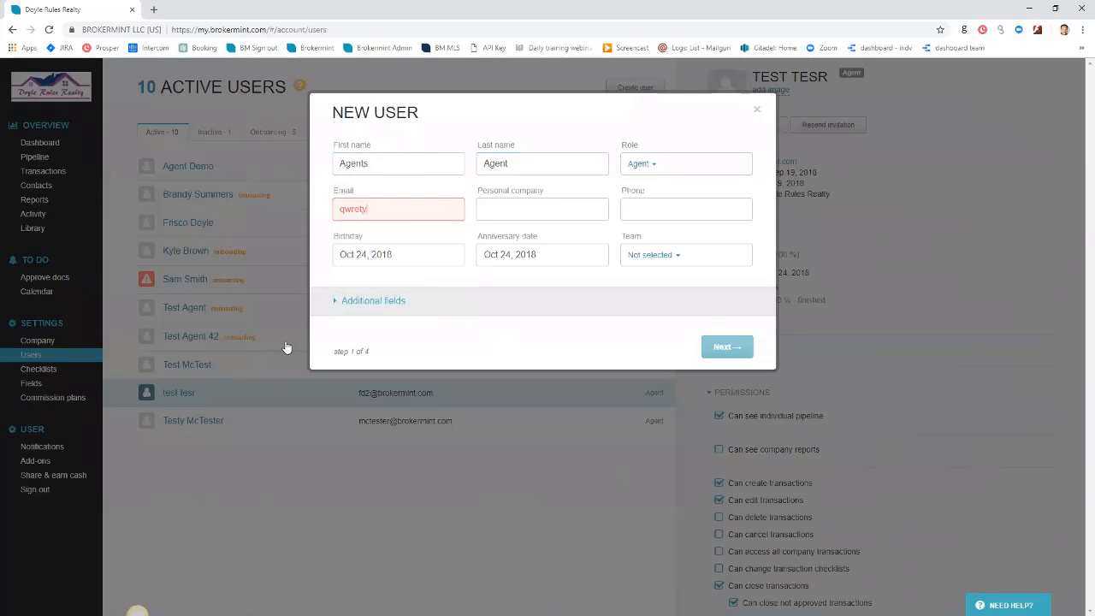
# Skip Permissions and Commission Plans and create the user with a welcome email
pyautogui.press('Return')
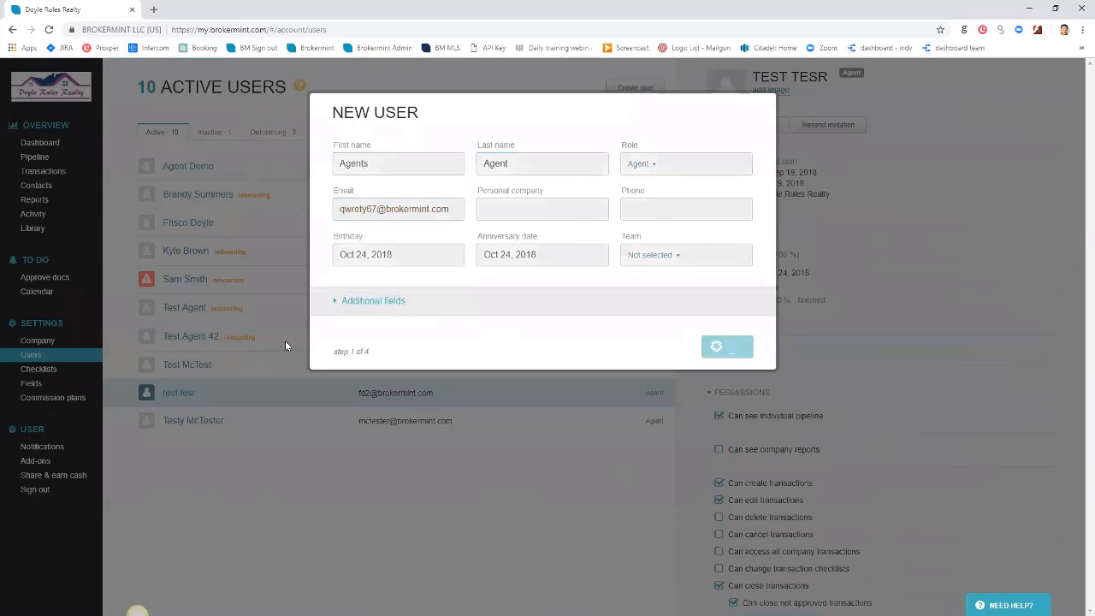
pyautogui.press('Return')
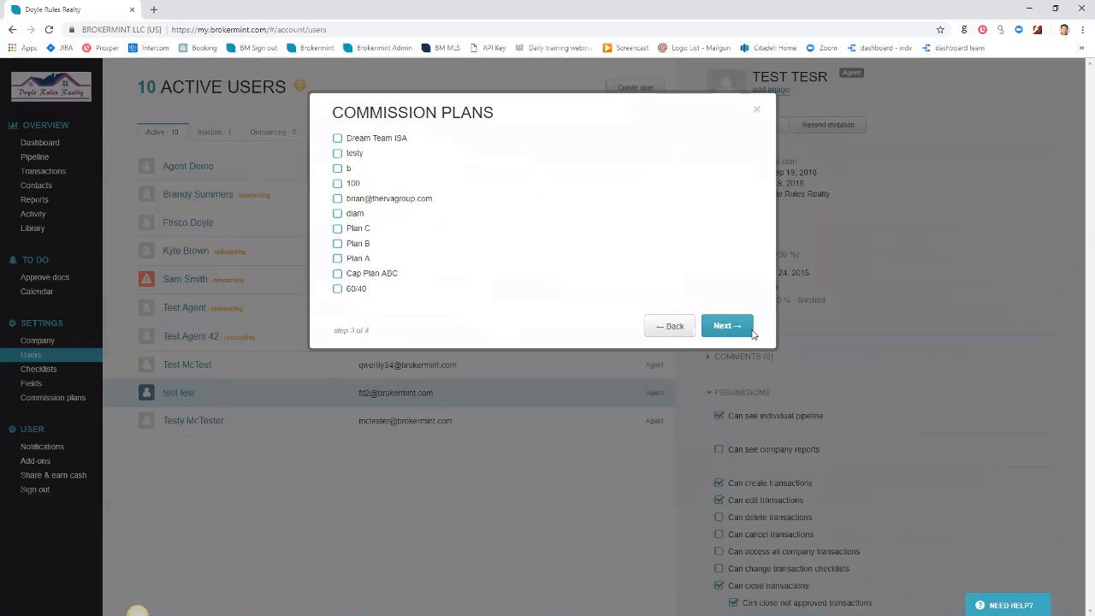
pyautogui.click(750, 330)
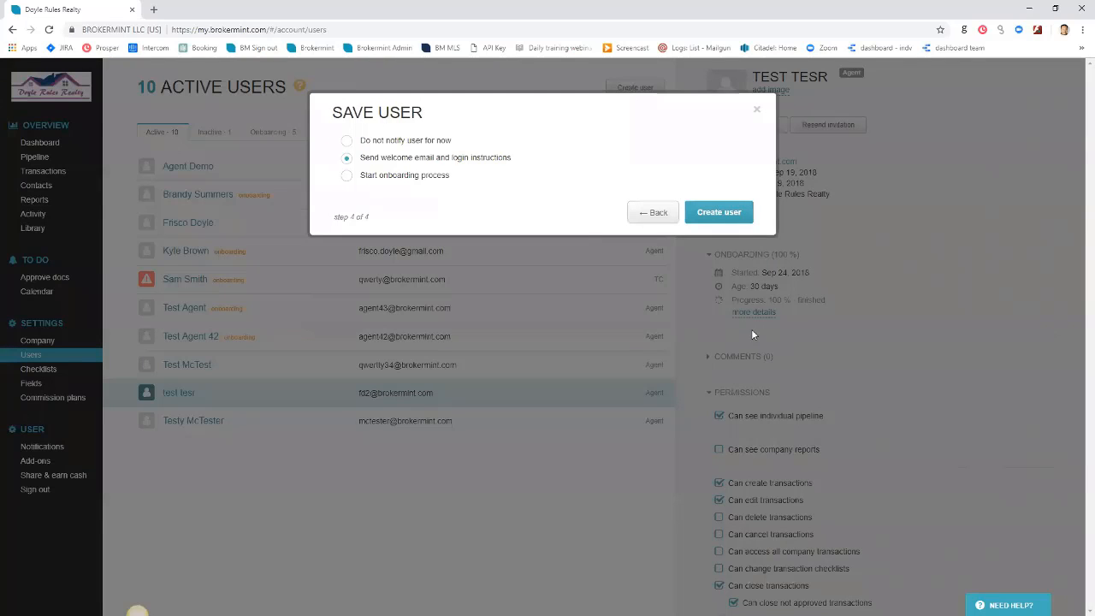
pyautogui.press('Return')
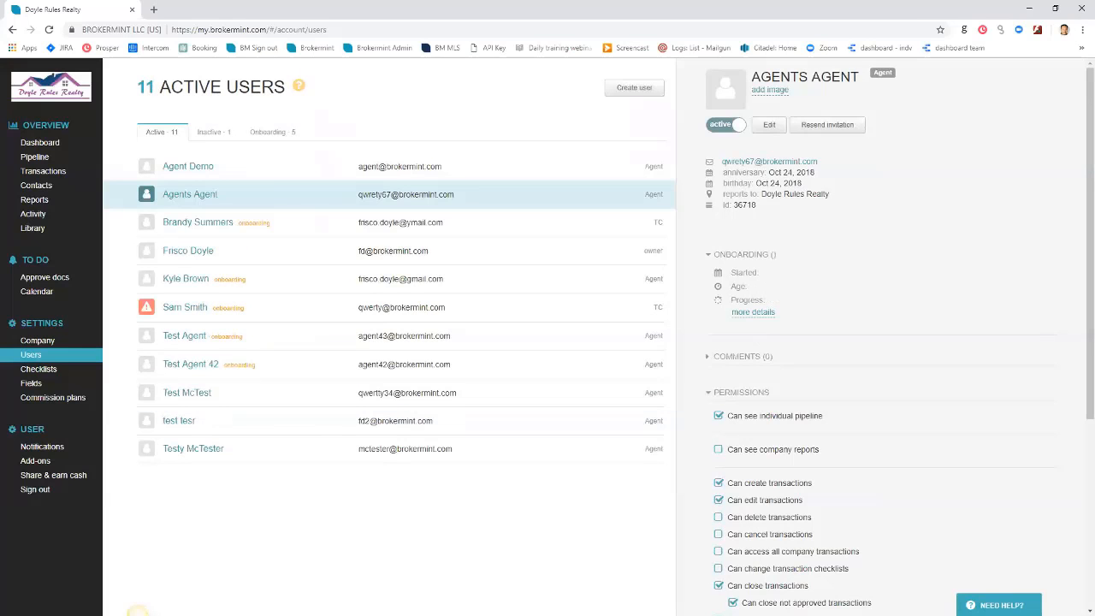
pyautogui.click(306, 221)
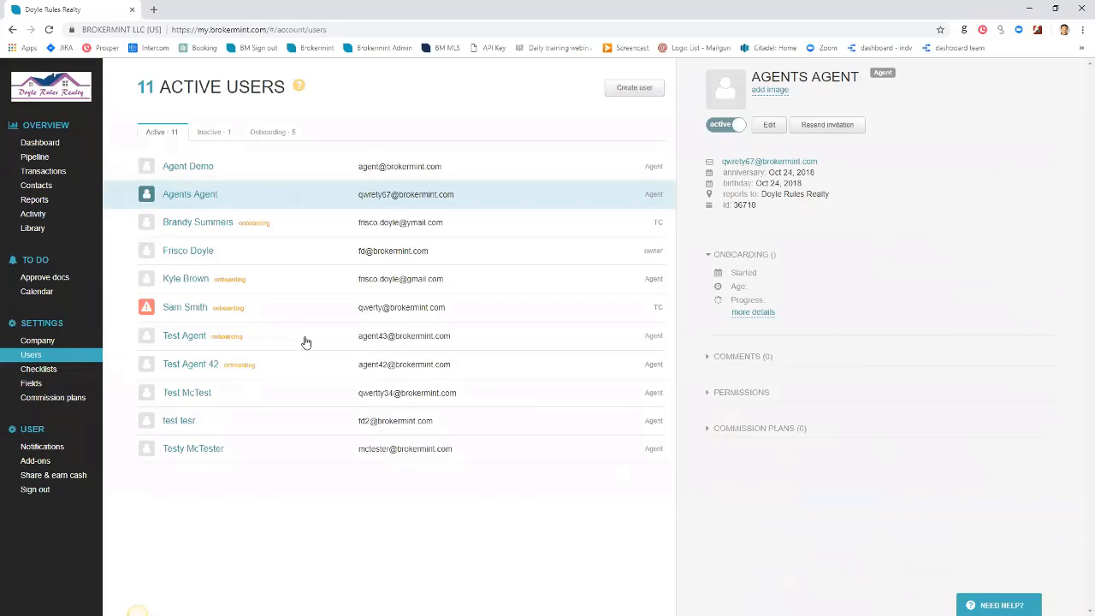
pyautogui.click(755, 313)
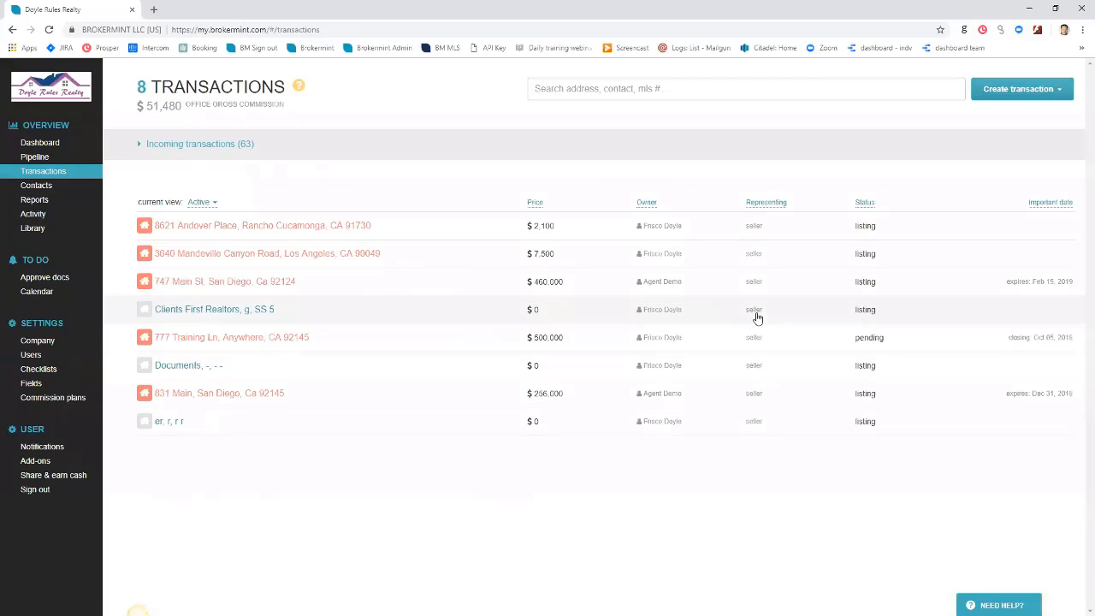
pyautogui.click(31, 354)
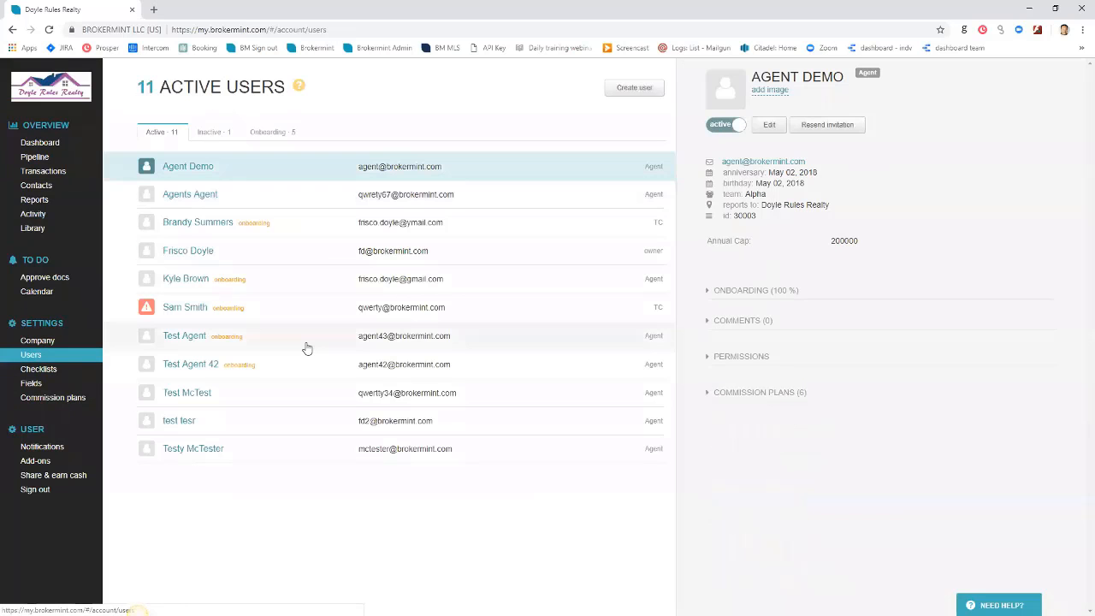
pyautogui.click(289, 204)
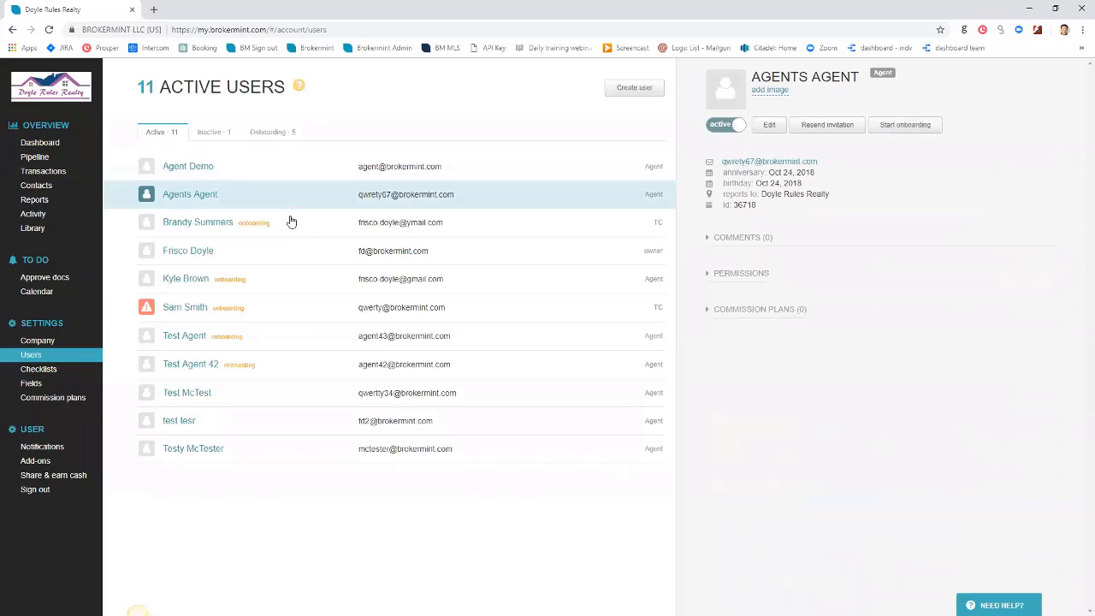
# Start the Simple onboarding checklist for Agents Agent
pyautogui.click(906, 126)
pyautogui.click(554, 145)
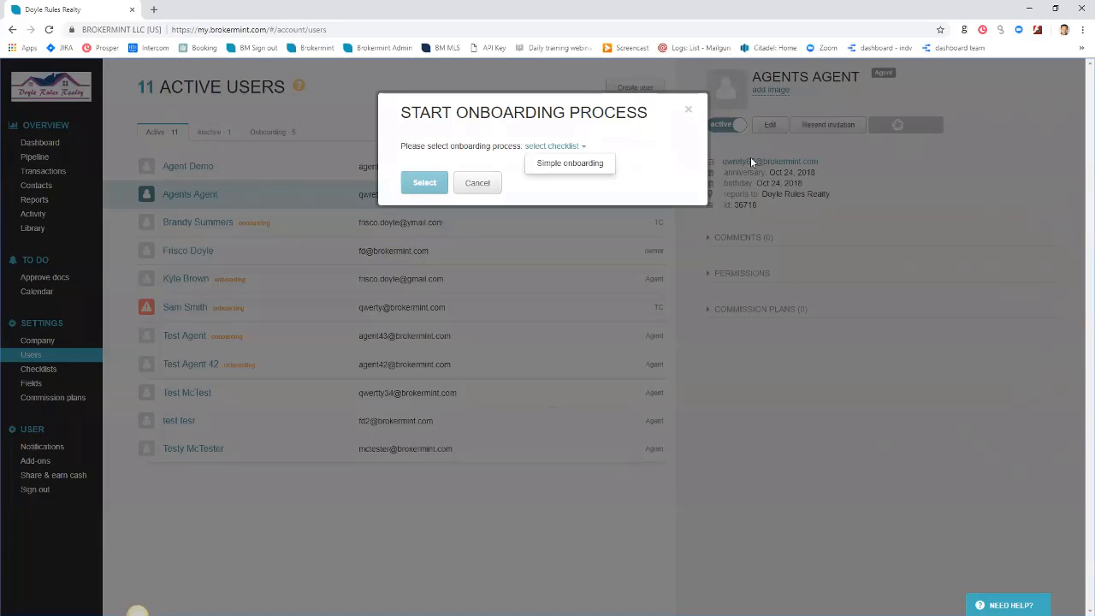
pyautogui.click(568, 163)
pyautogui.click(424, 183)
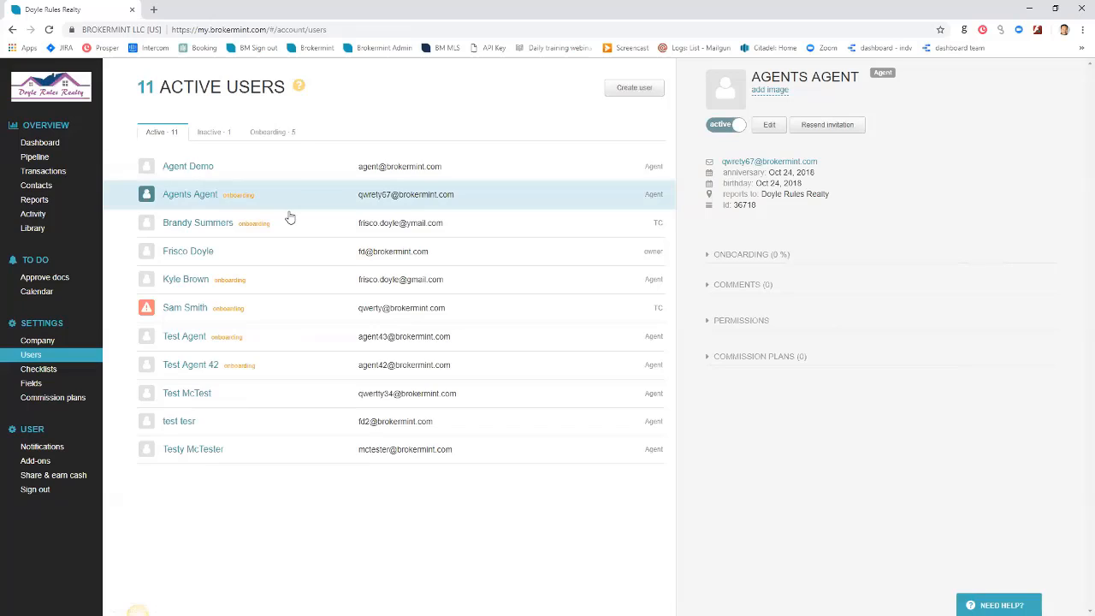
# Check the Onboarding and Inactive user tabs, then return to Active users
pyautogui.click(278, 134)
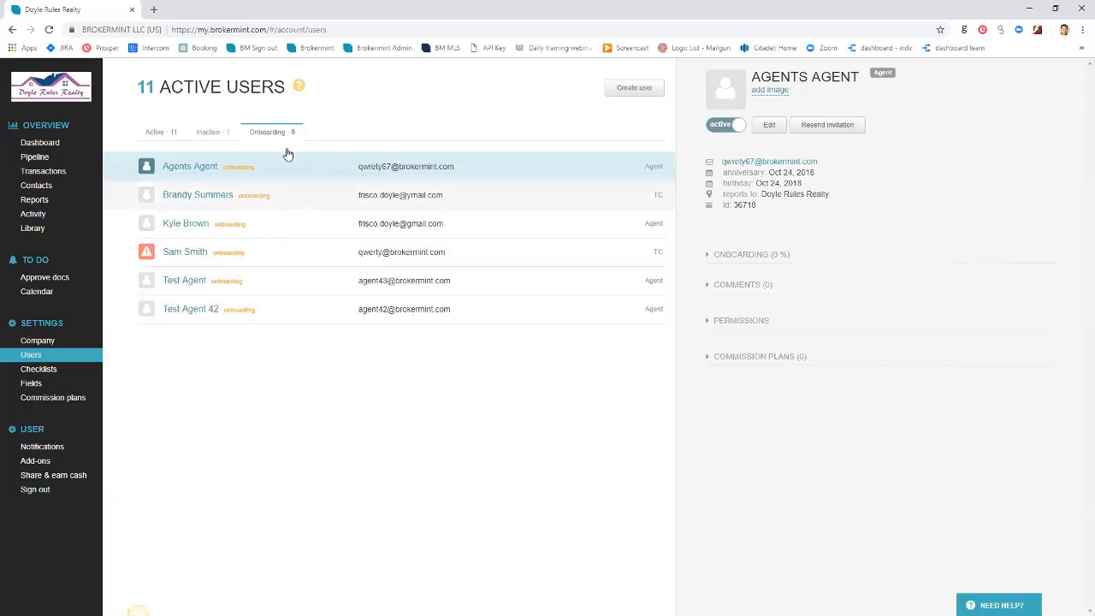
pyautogui.click(213, 133)
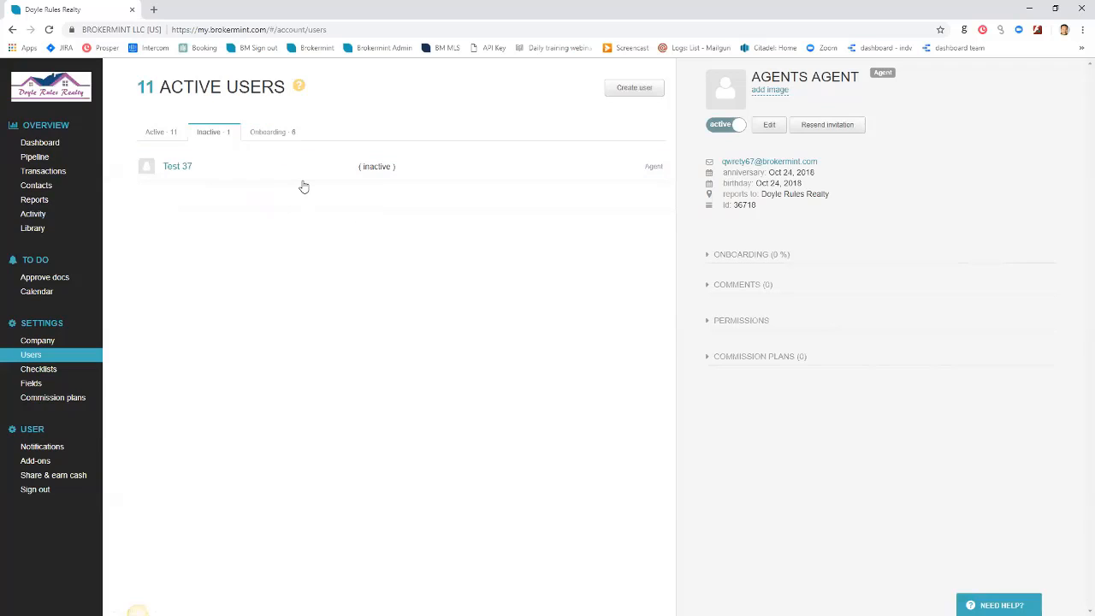
pyautogui.click(161, 133)
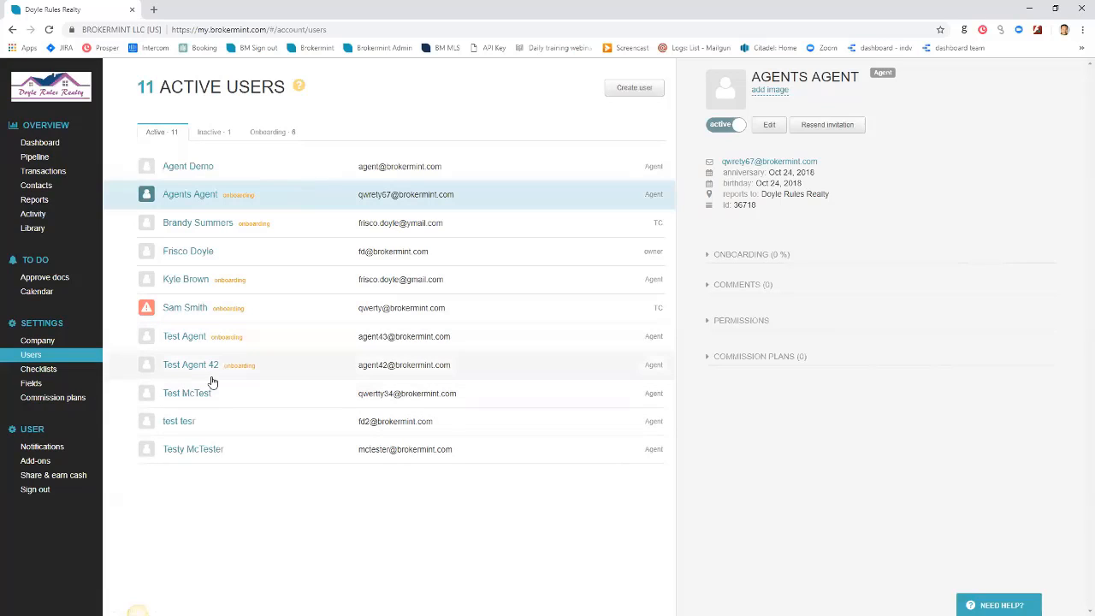
# Sign in as Test Agent 42 using the copied email and open the Welcome email task
pyautogui.doubleClick(279, 376)
pyautogui.hotkey('ctrl', 'c')
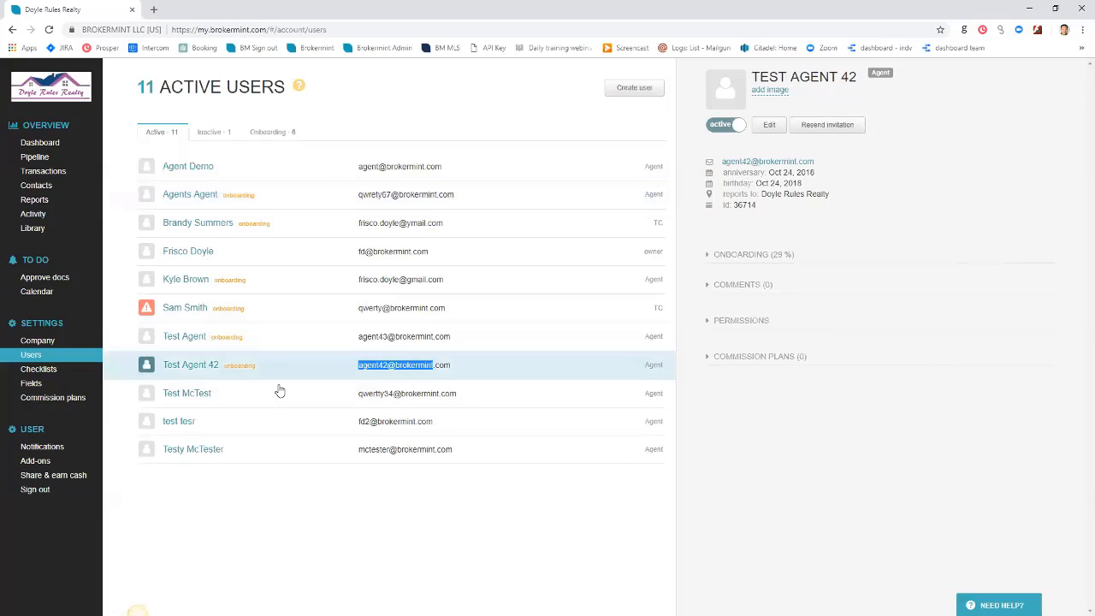
pyautogui.click(372, 47)
pyautogui.hotkey('ctrl', 'v')
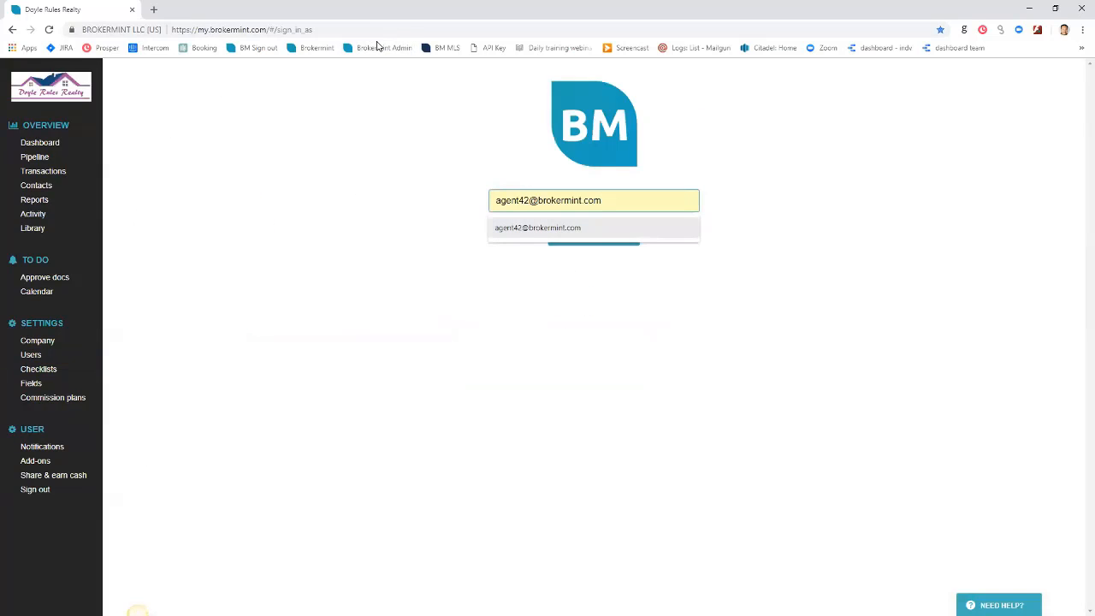
pyautogui.press('Return')
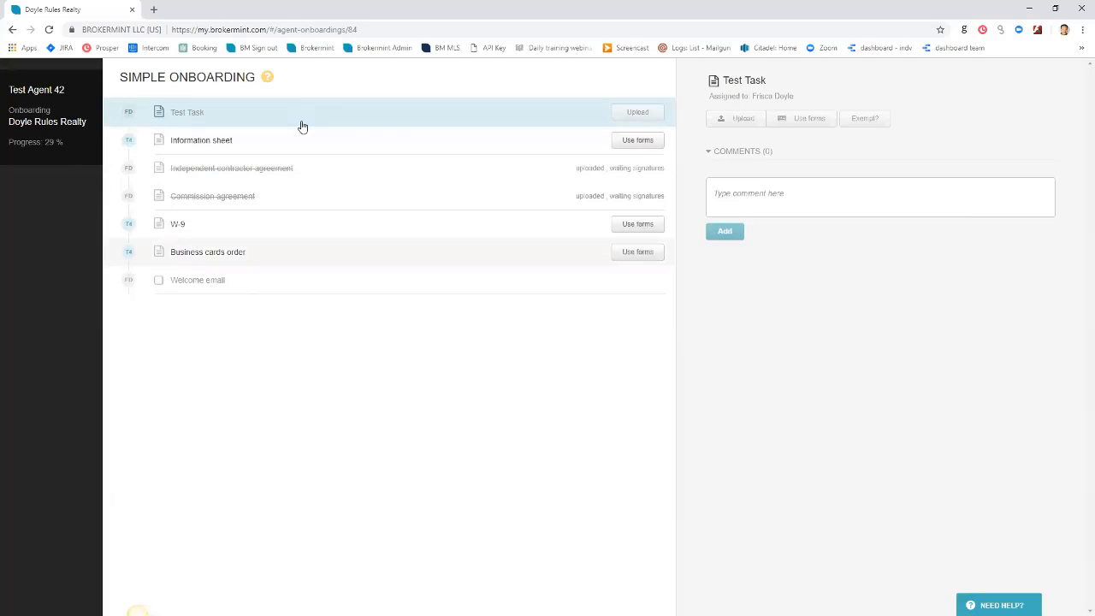
pyautogui.press('Down')
pyautogui.press('Return')
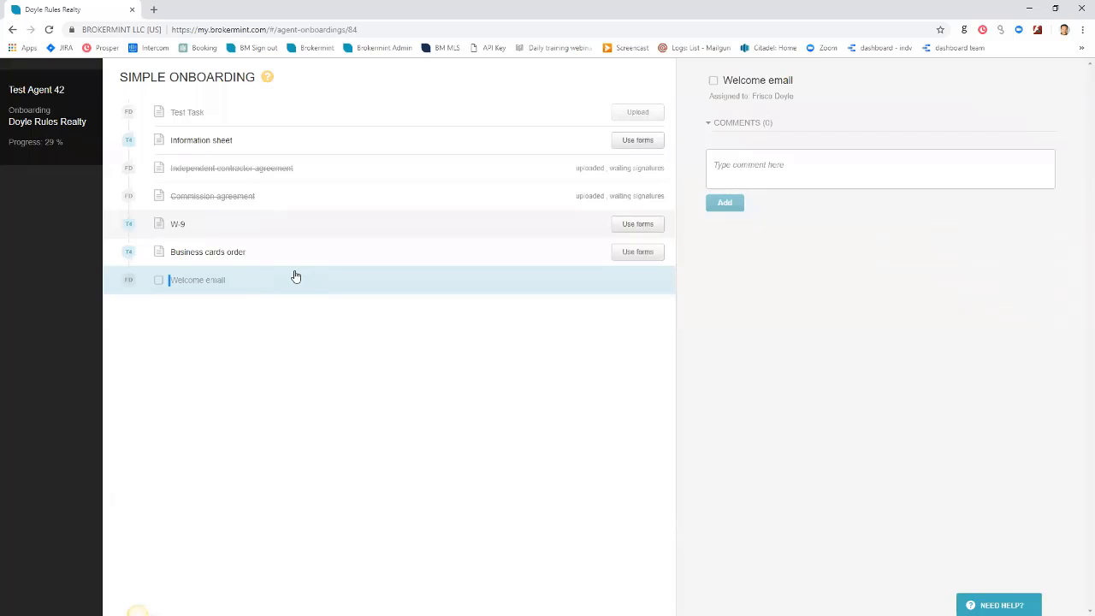
# Back in the admin account, finish Test Agent 42's onboarding via Action > Finish and confirm
pyautogui.click(378, 49)
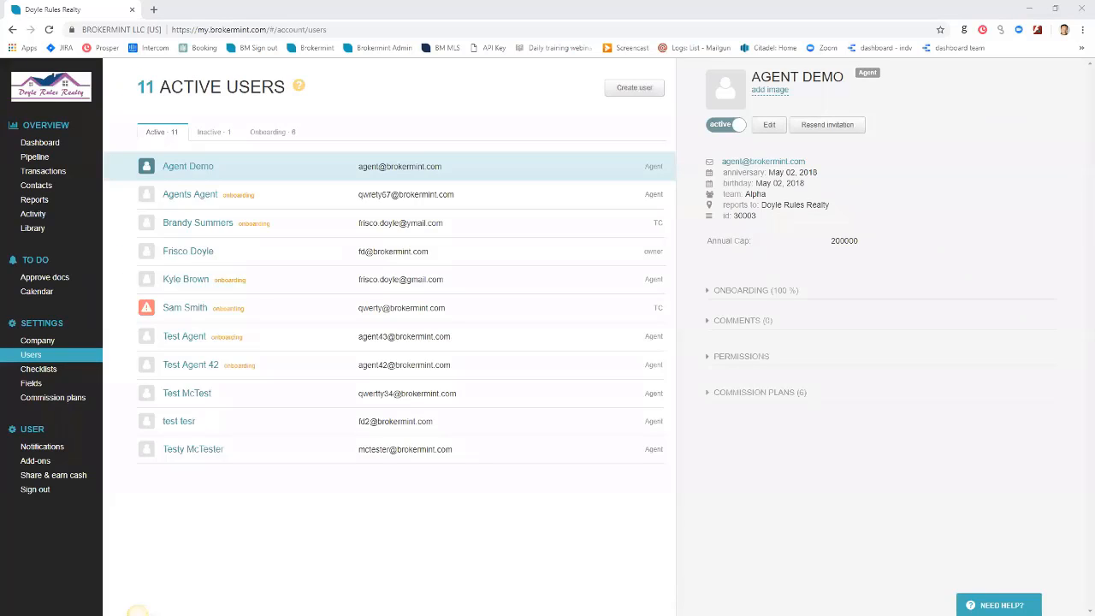
pyautogui.click(278, 372)
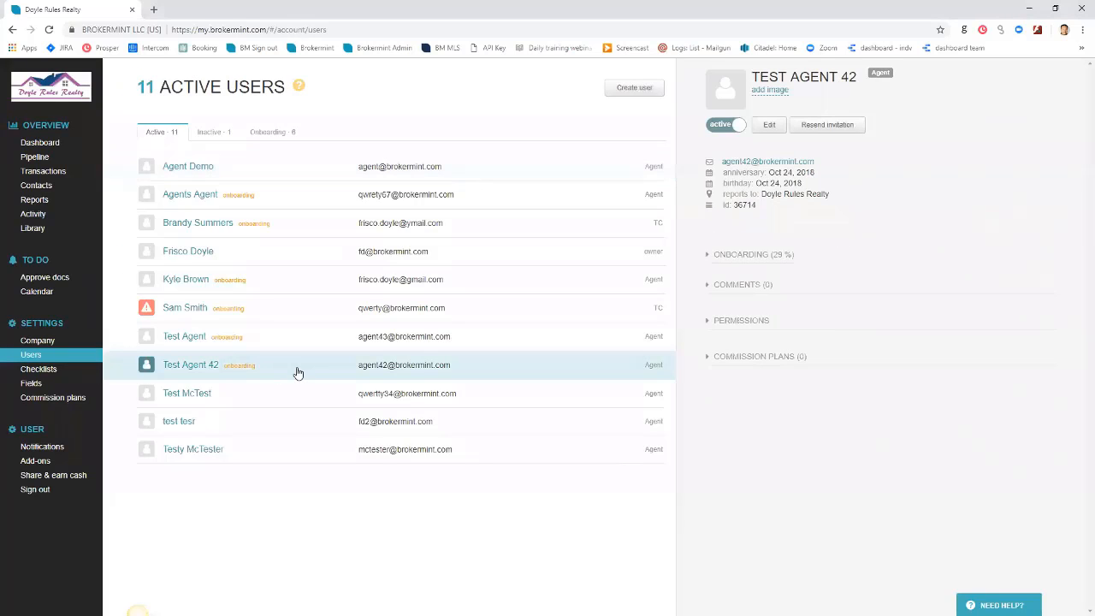
pyautogui.click(226, 373)
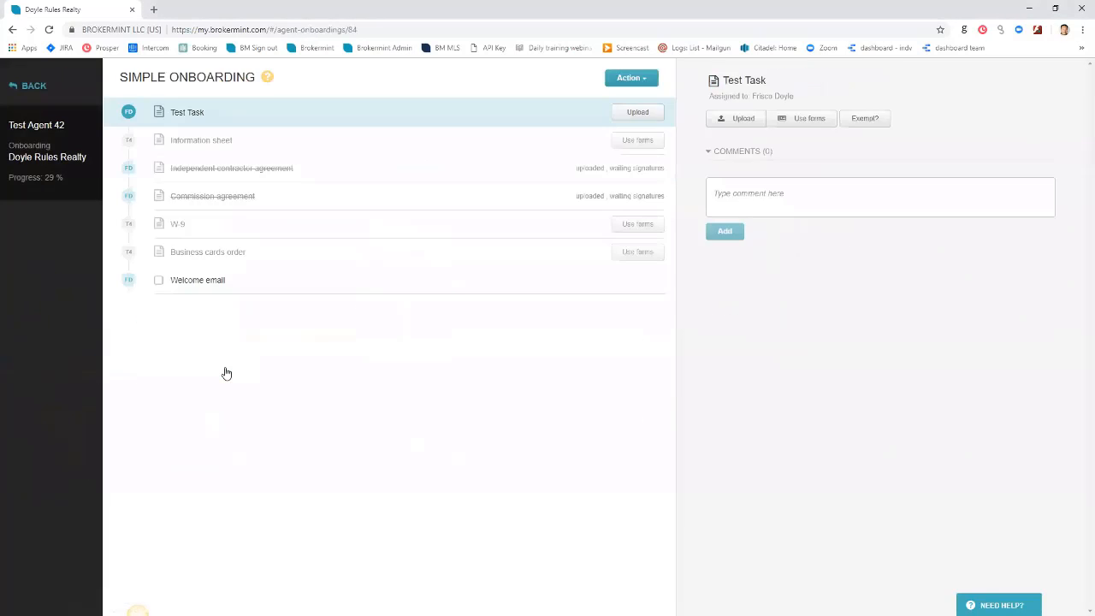
pyautogui.click(631, 77)
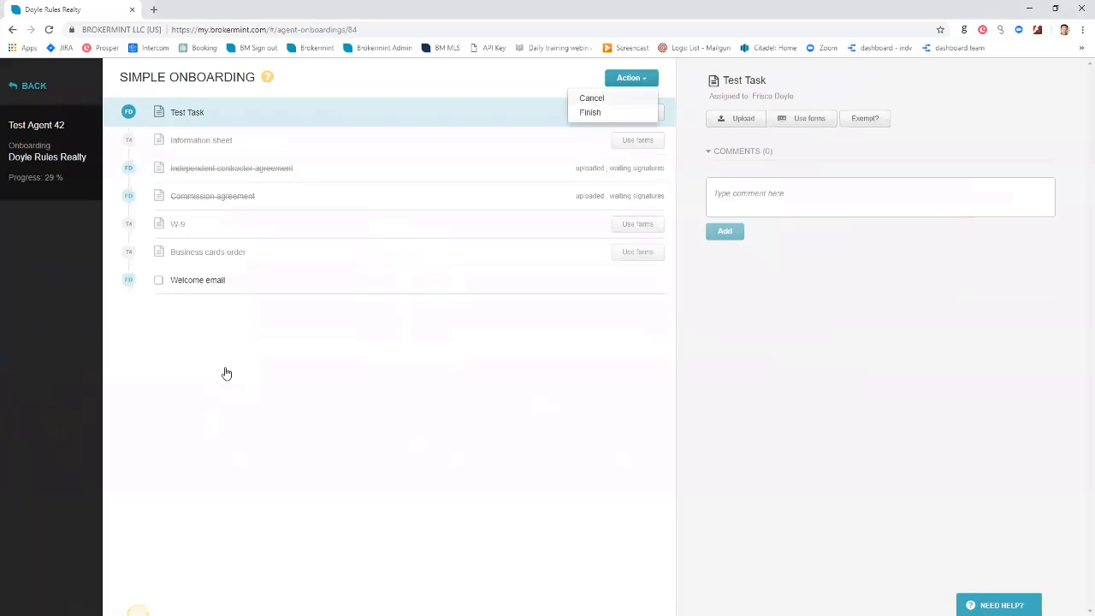
pyautogui.click(589, 112)
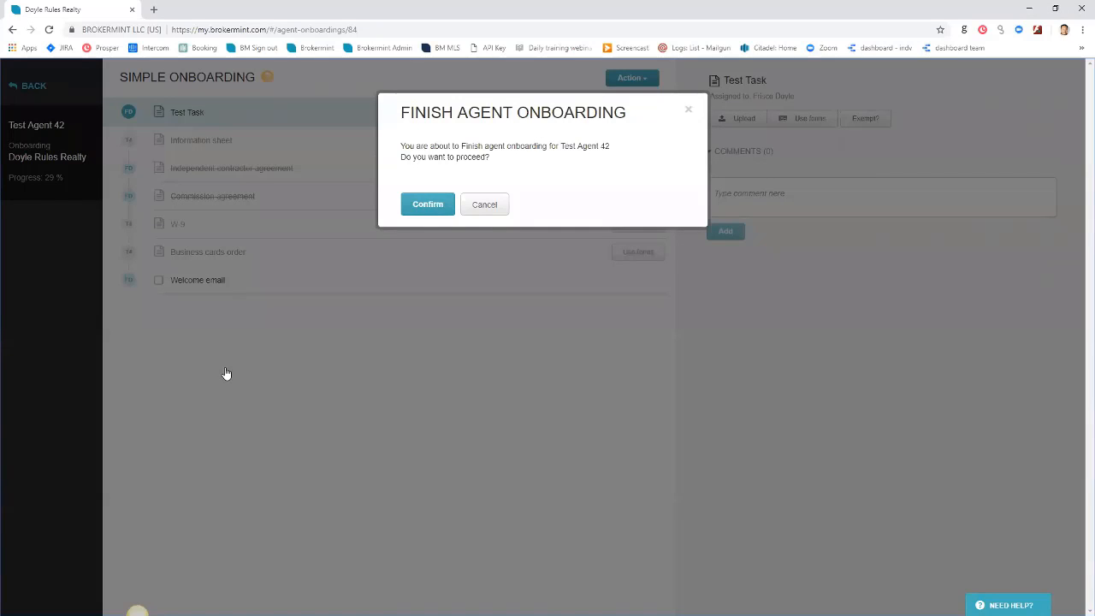
pyautogui.click(427, 204)
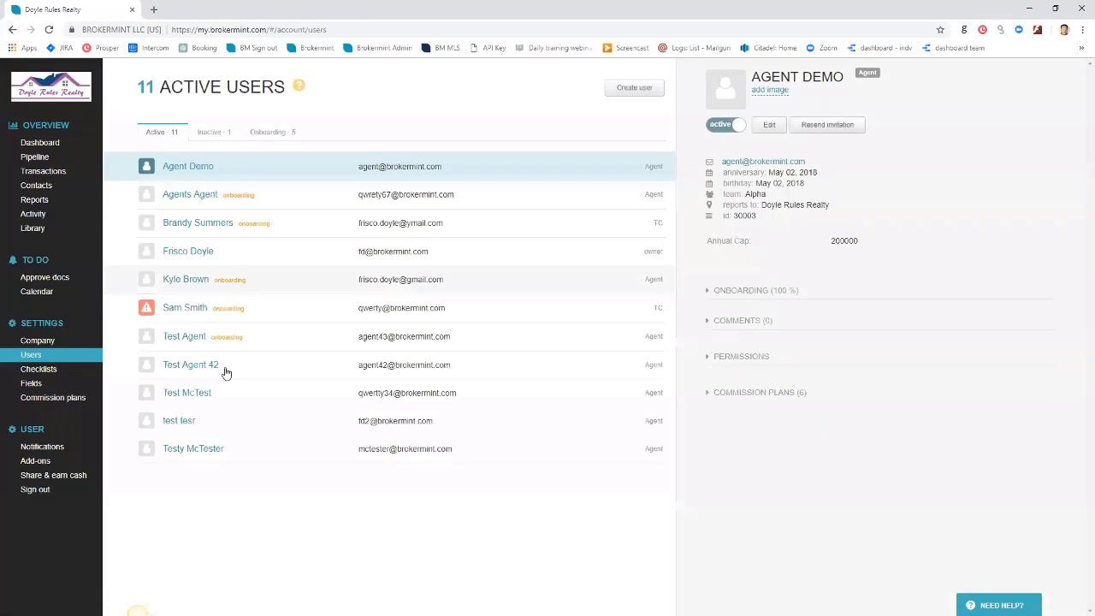
# Open Test Agent's onboarding checklist from the Users list
pyautogui.click(226, 371)
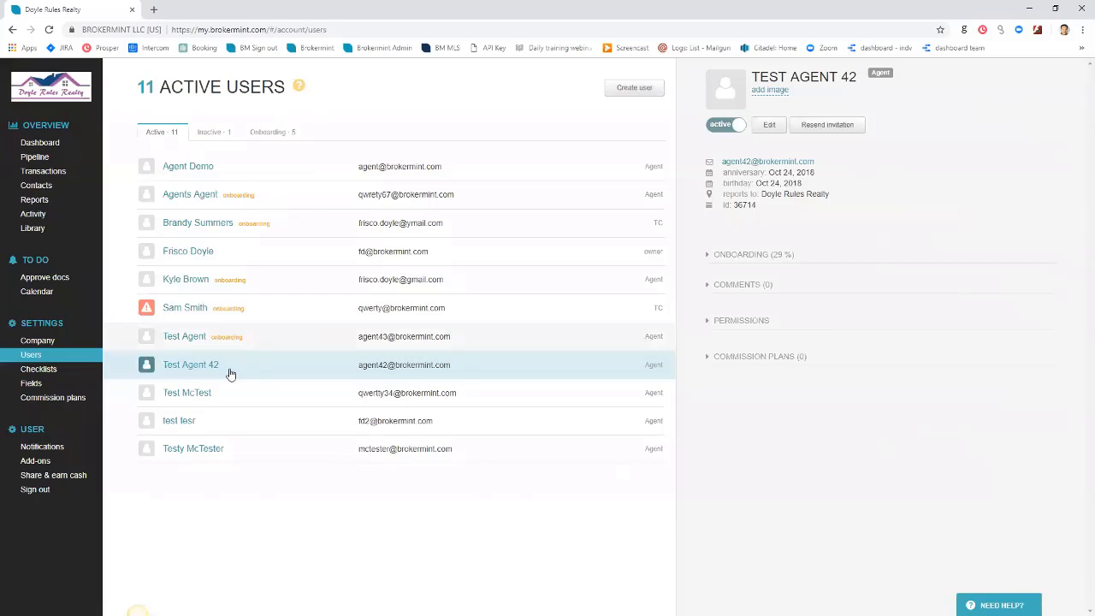
pyautogui.click(229, 340)
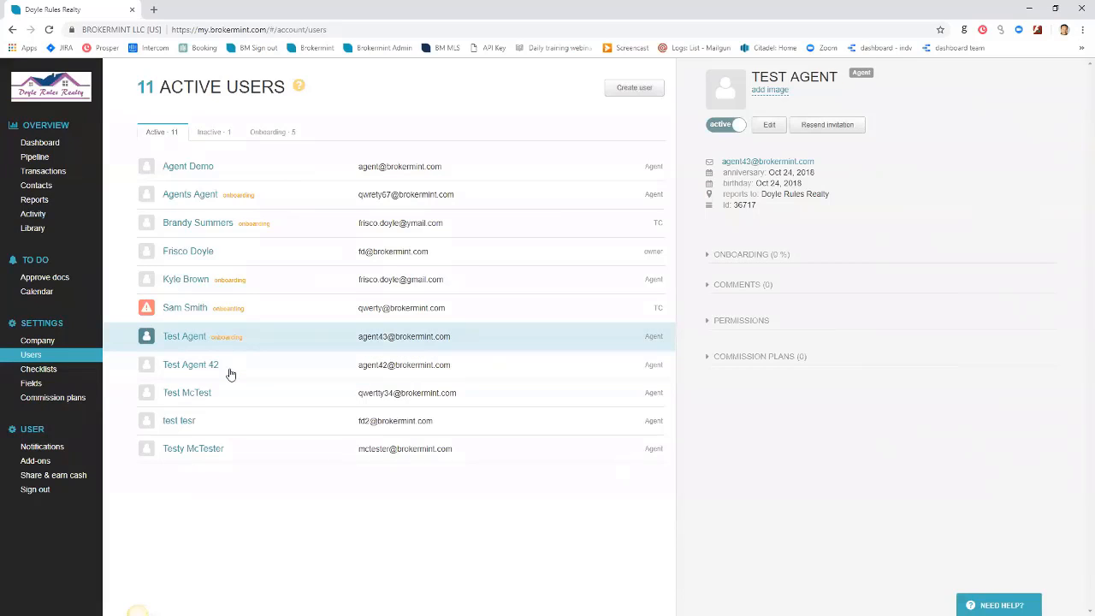
pyautogui.click(229, 339)
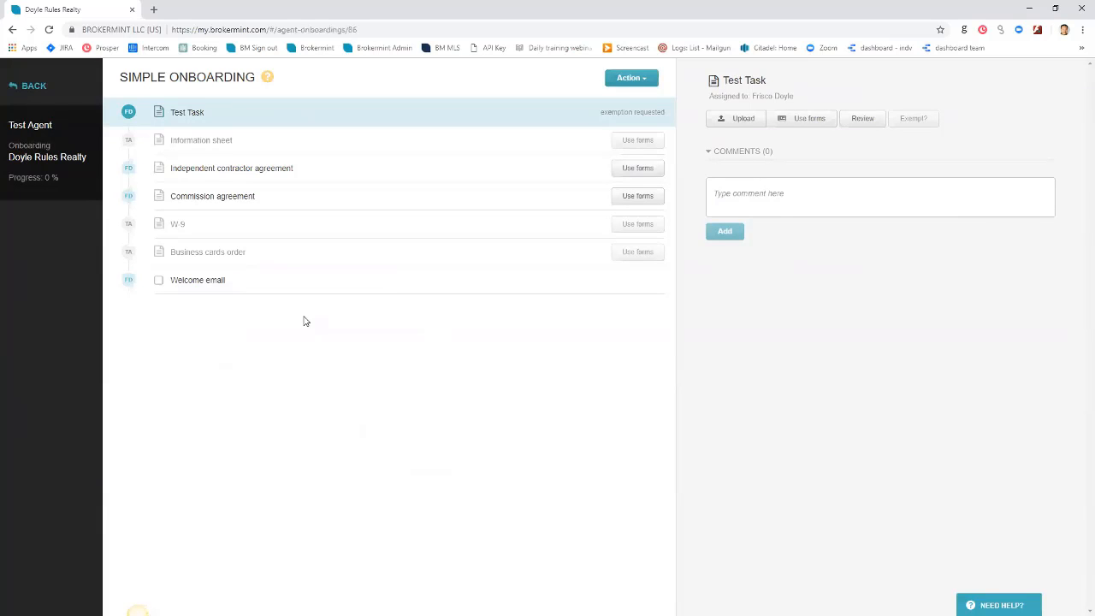
pyautogui.moveTo(53, 125); pyautogui.dragTo(9, 125)
# Cancel Test Agent's onboarding via Action > Cancel, confirm, and show inactive users
pyautogui.click(631, 78)
pyautogui.click(589, 95)
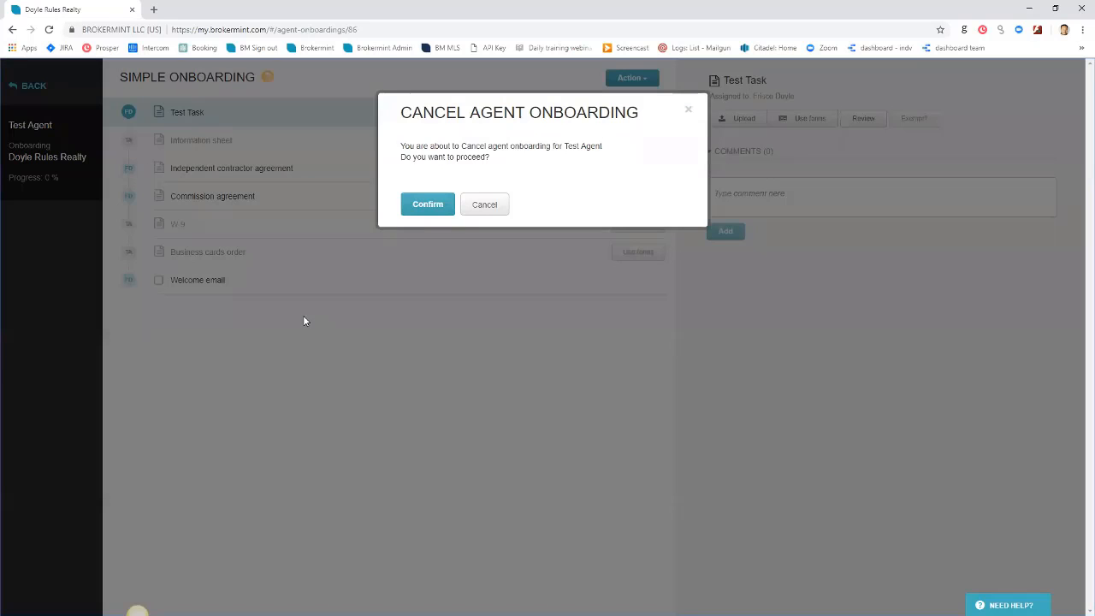
pyautogui.click(427, 204)
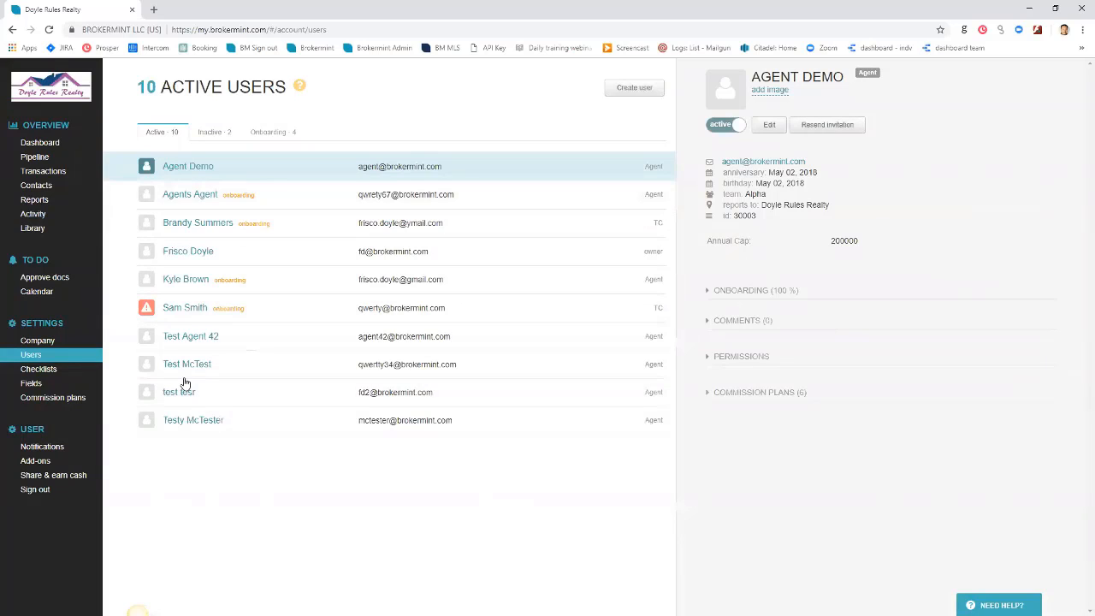
pyautogui.click(214, 132)
# Verify Test Agent's inactive status, then visit Transactions and go back to Users
pyautogui.click(184, 194)
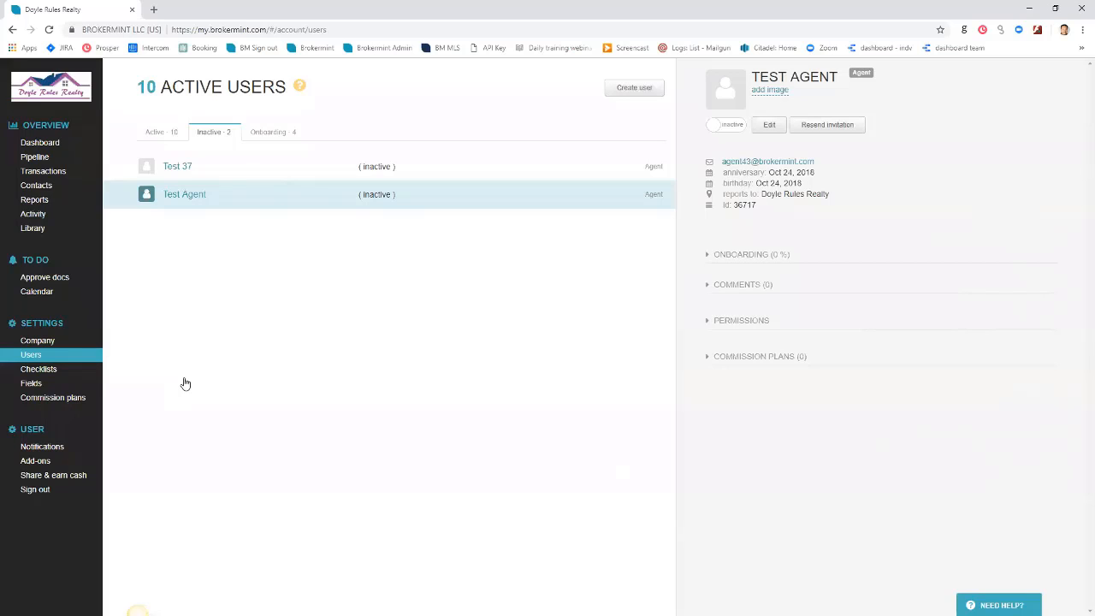
pyautogui.click(43, 171)
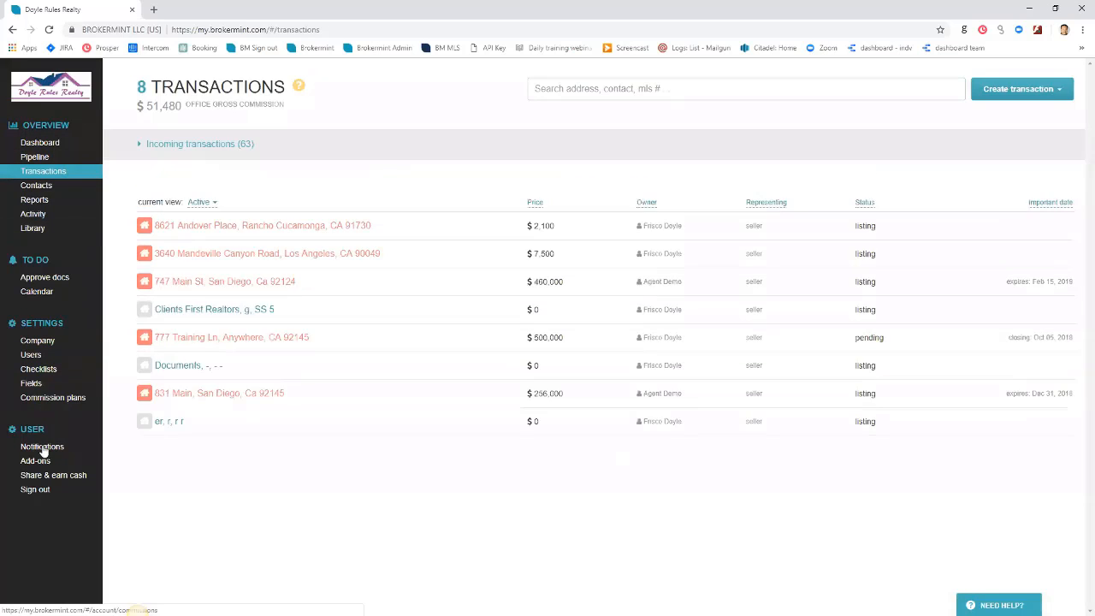
pyautogui.hotkey('alt', 'Left')
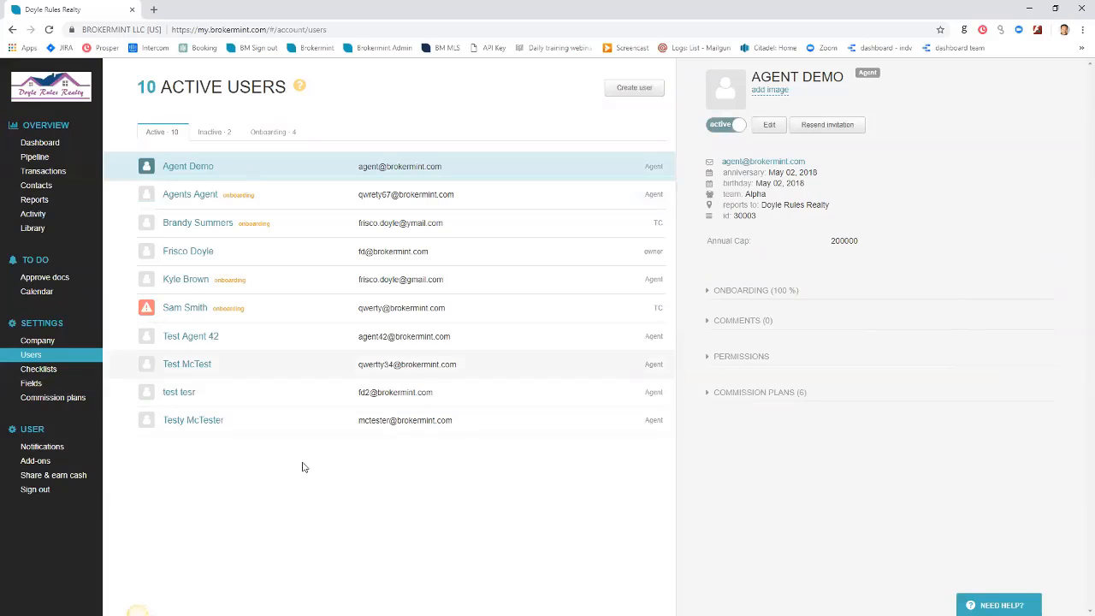
# Open Test Agent 42's details and scroll through the expanded PERMISSIONS checkboxes
pyautogui.click(191, 336)
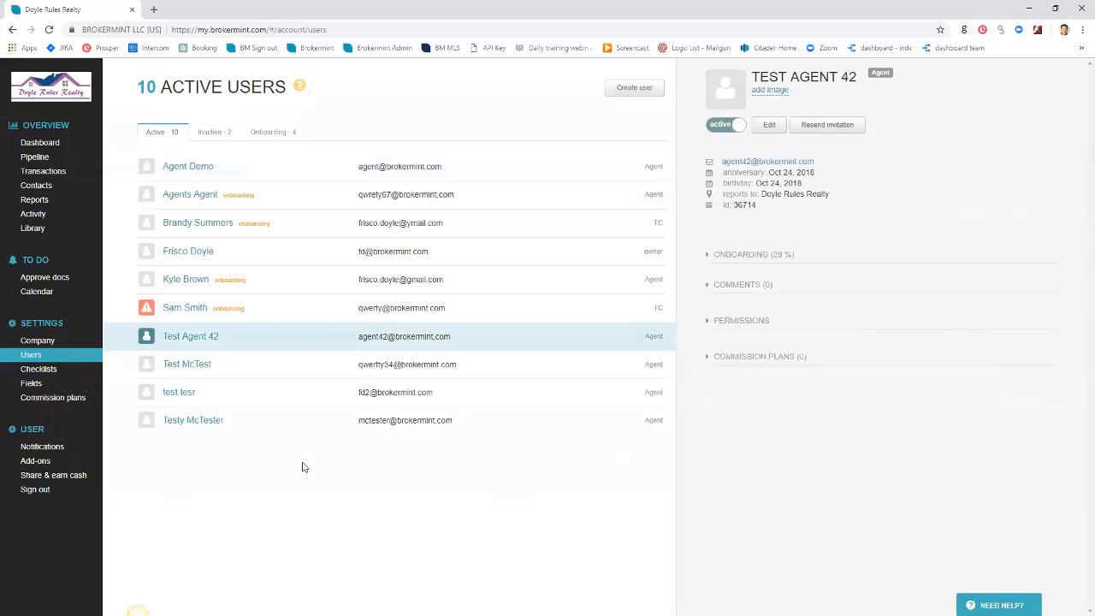
pyautogui.click(764, 325)
pyautogui.scroll(-2, 804, 415)
pyautogui.scroll(-2, 829, 423)
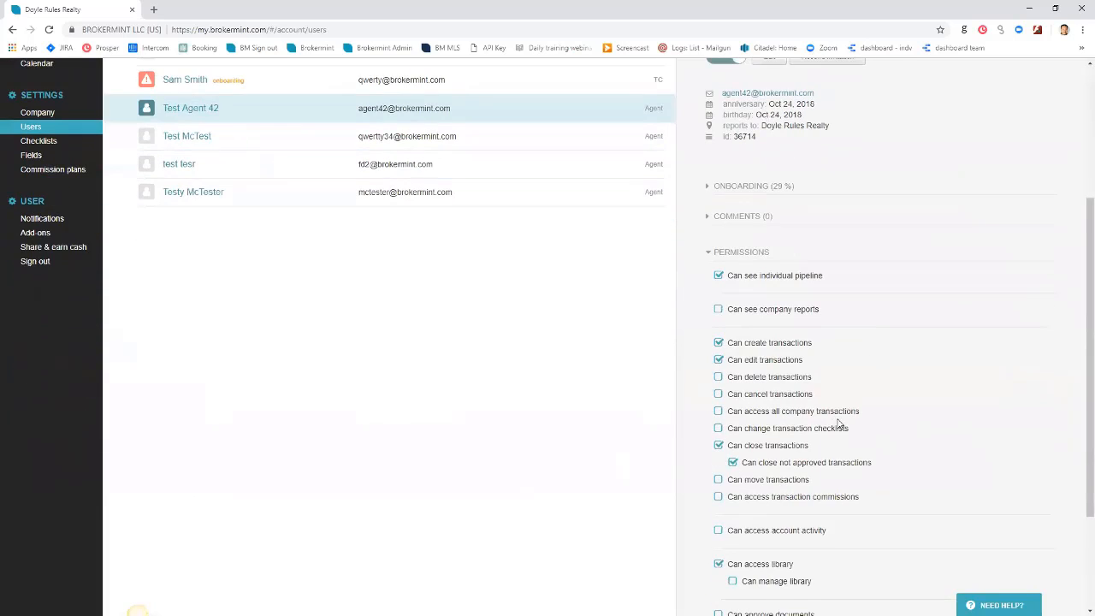
pyautogui.scroll(-2, 838, 417)
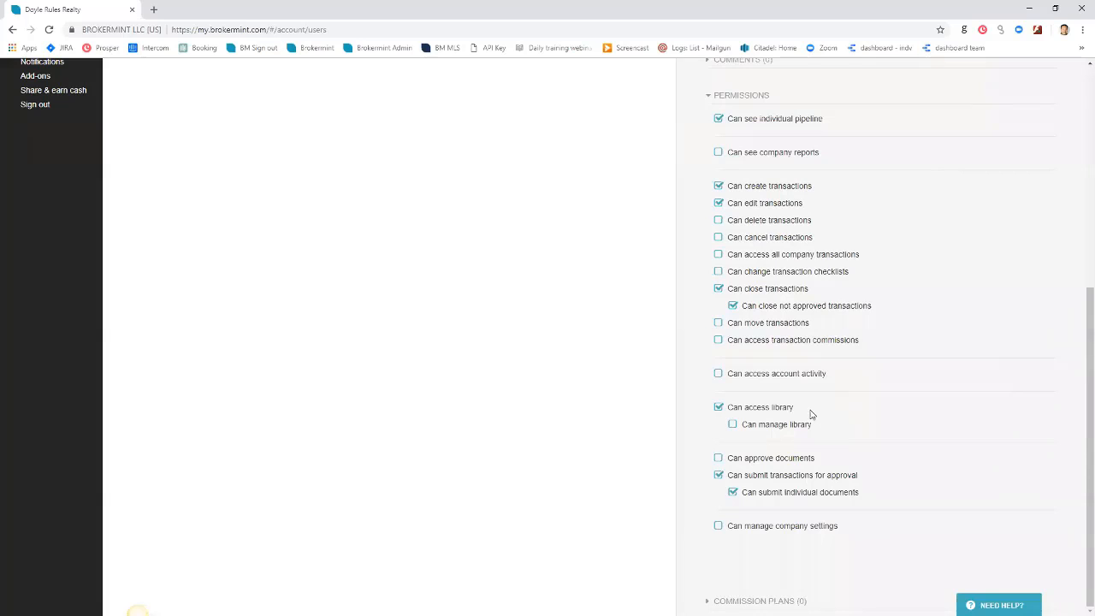
pyautogui.scroll(5, 810, 415)
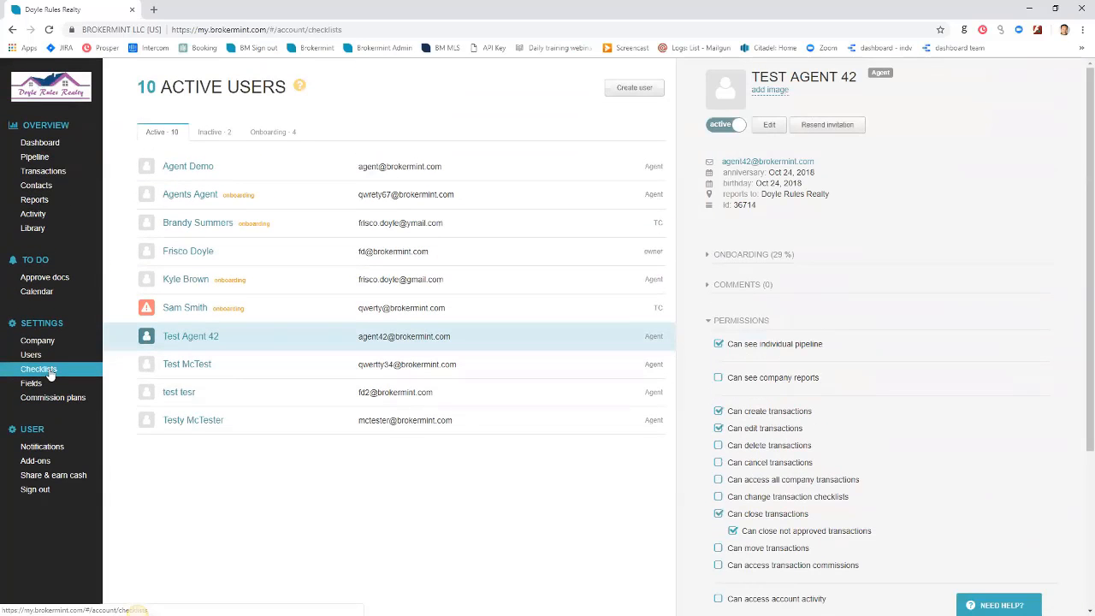
# Open the Simple onboarding template from the Agent Onboarding checklists in Settings
pyautogui.click(39, 371)
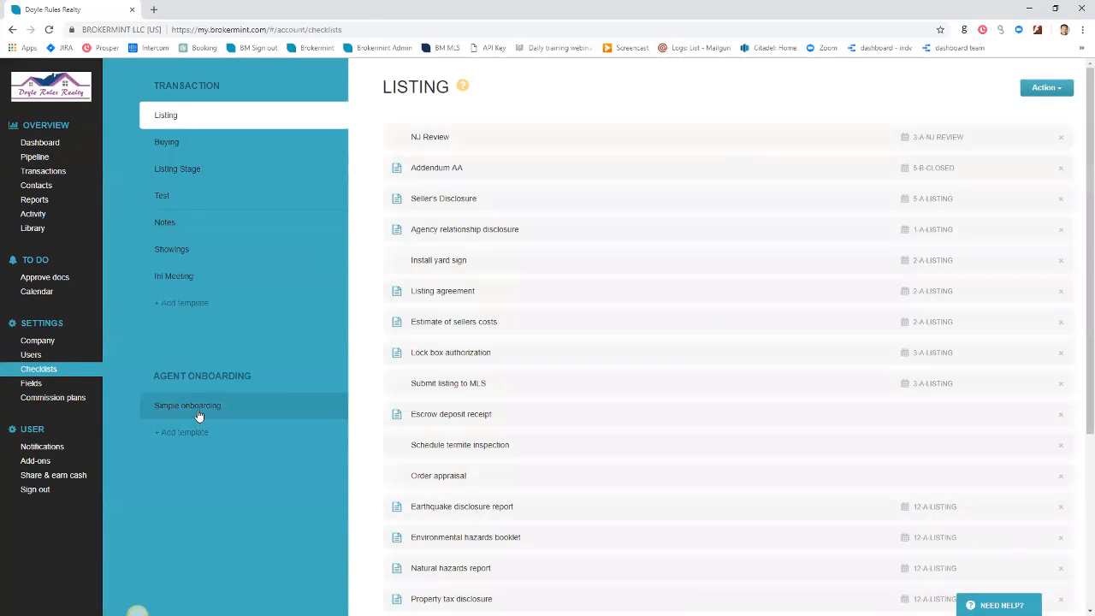
pyautogui.click(198, 419)
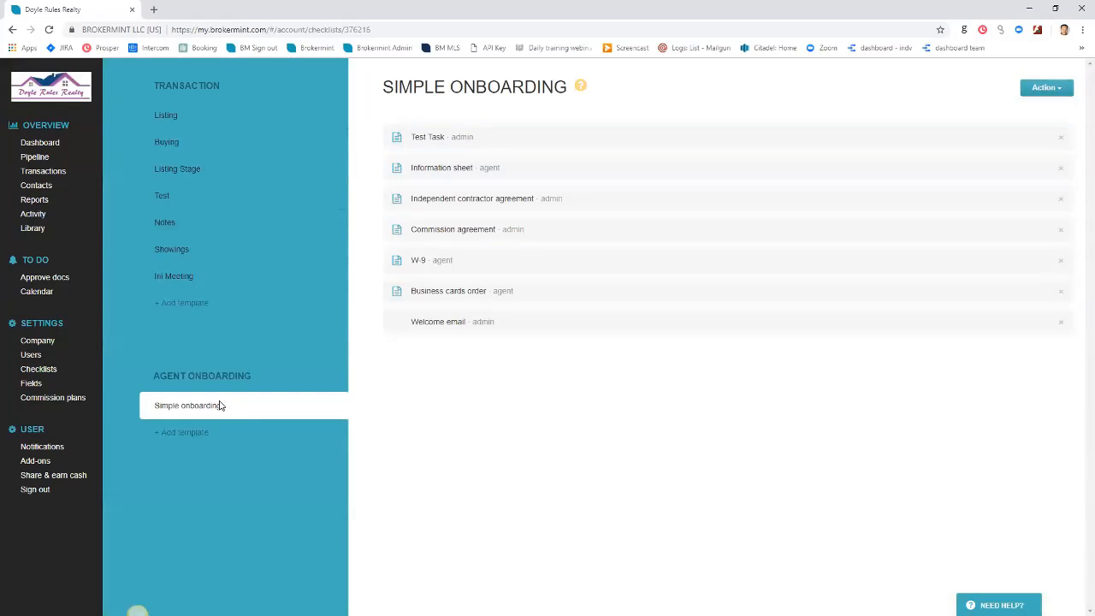
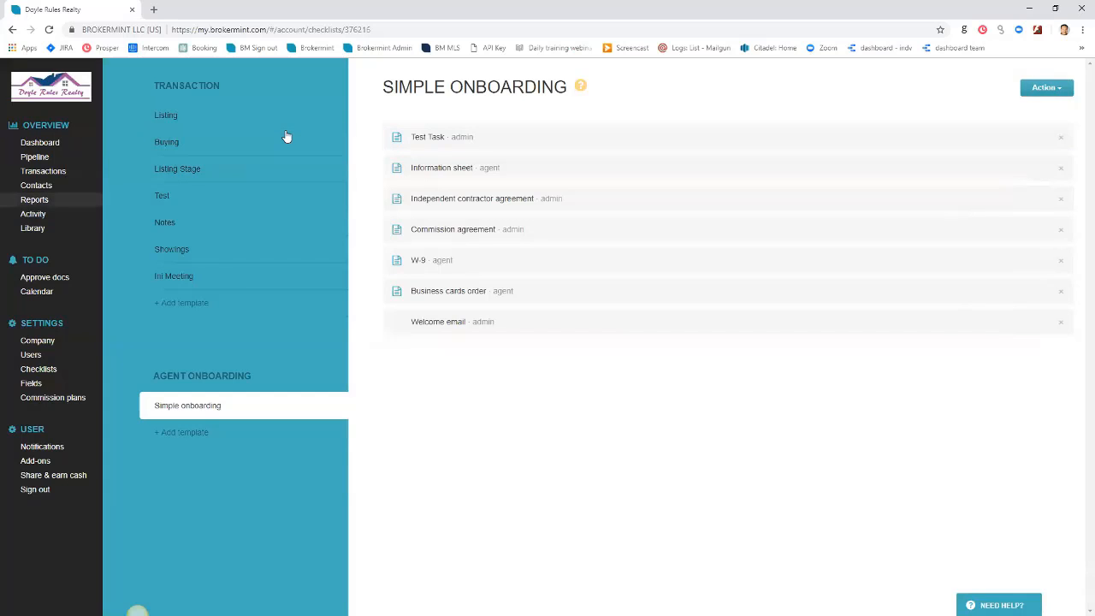
# Go to Users under Settings to list the 10 active users
pyautogui.click(49, 373)
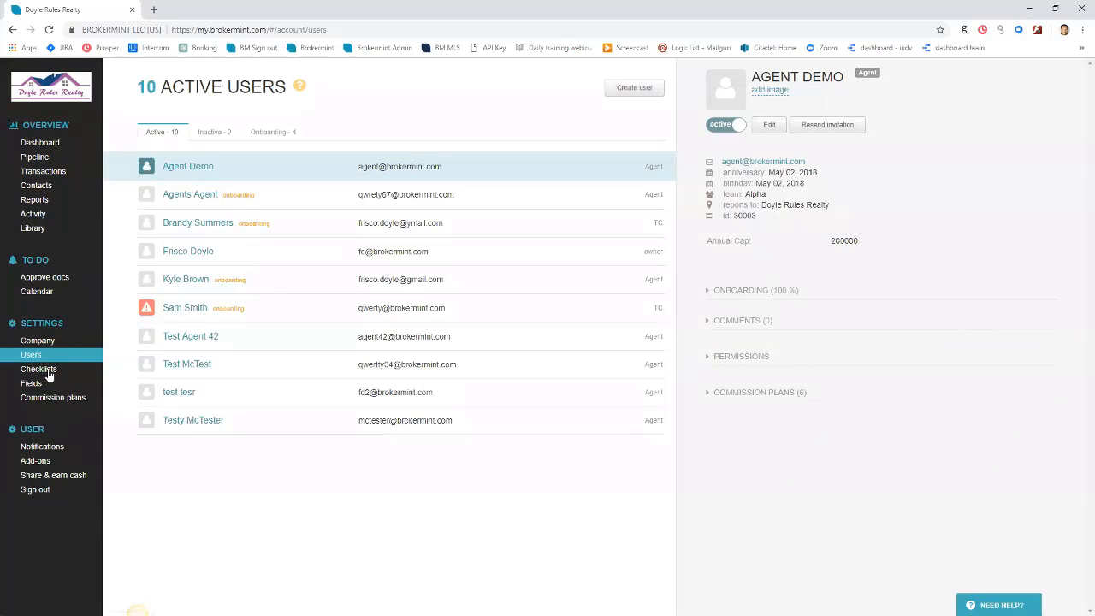
pyautogui.click(273, 131)
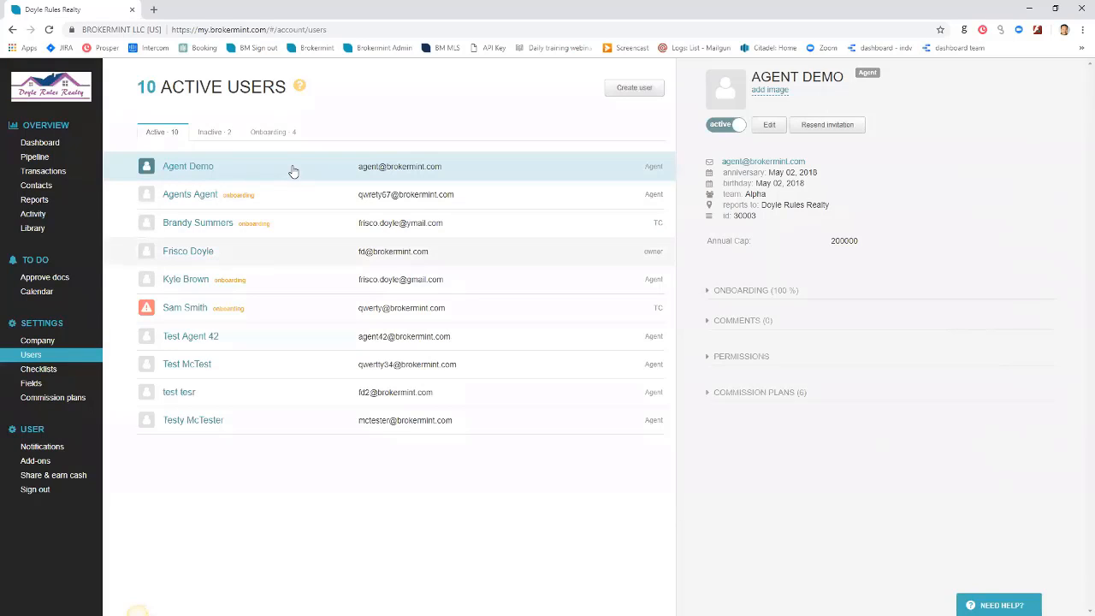
pyautogui.click(293, 252)
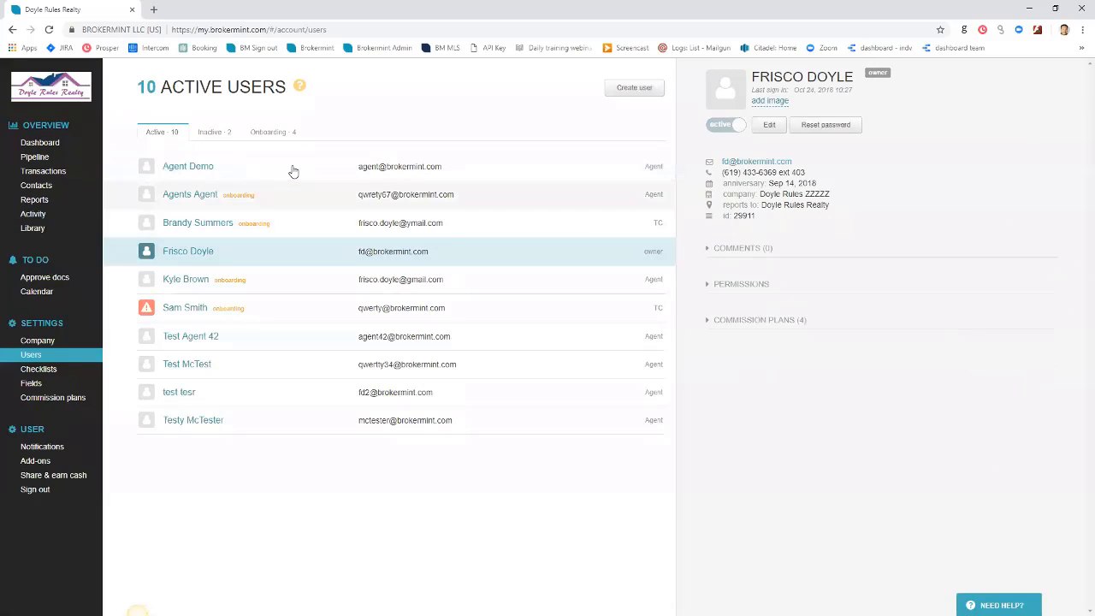
pyautogui.click(293, 195)
pyautogui.click(293, 171)
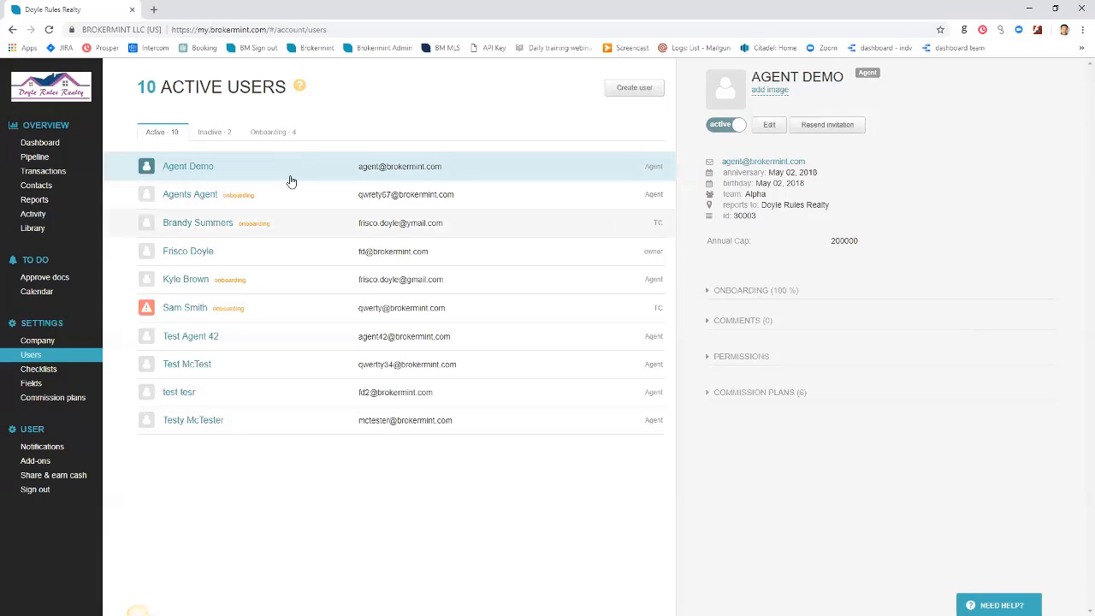
# Review Agent Demo's full onboarding details, then return and open Test Agent 42's profile
pyautogui.click(757, 293)
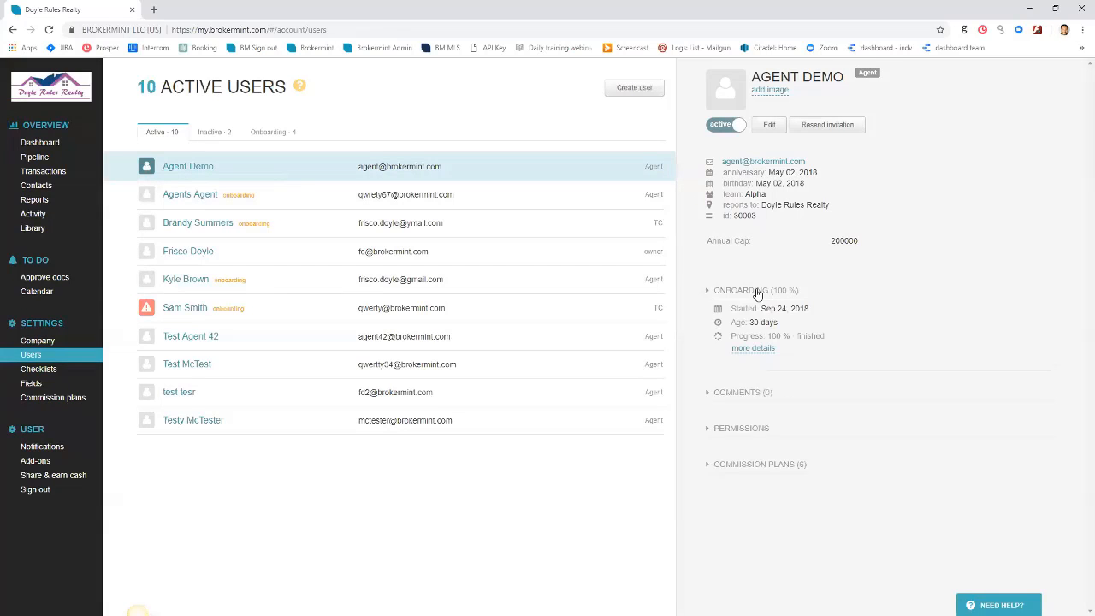
pyautogui.moveTo(766, 308); pyautogui.dragTo(806, 322)
pyautogui.click(760, 350)
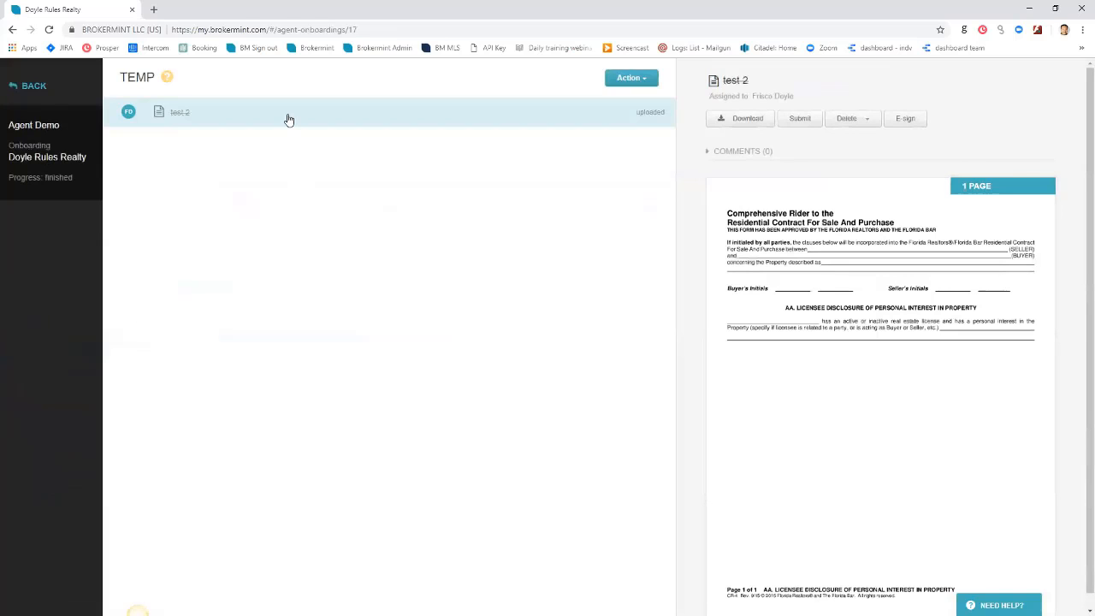
pyautogui.click(32, 87)
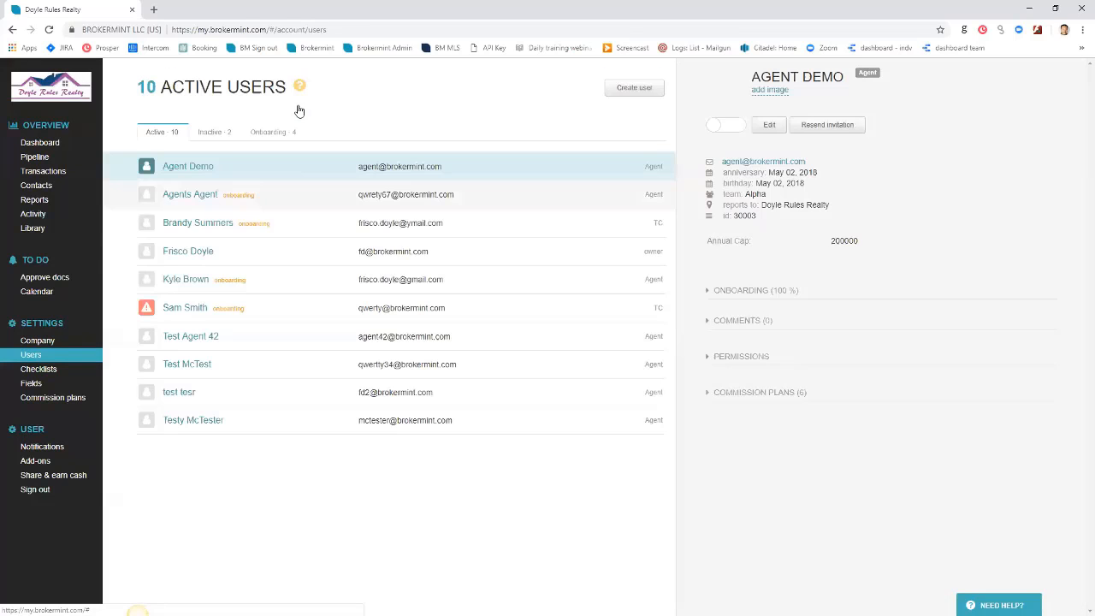
pyautogui.click(206, 336)
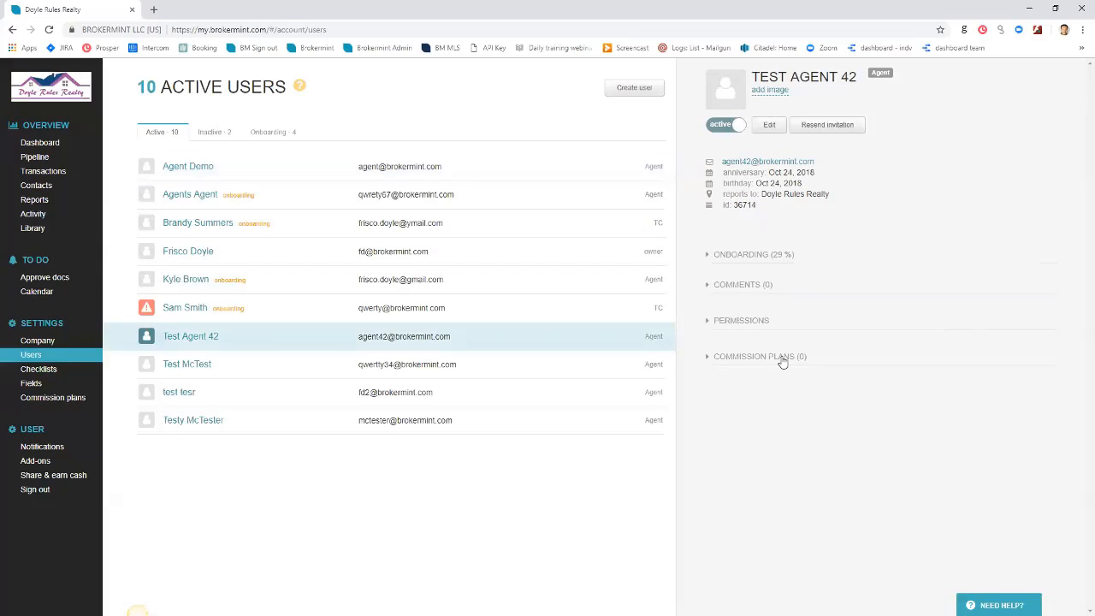
# Expand Test Agent 42's 29% onboarding section and open its full checklist
pyautogui.click(753, 254)
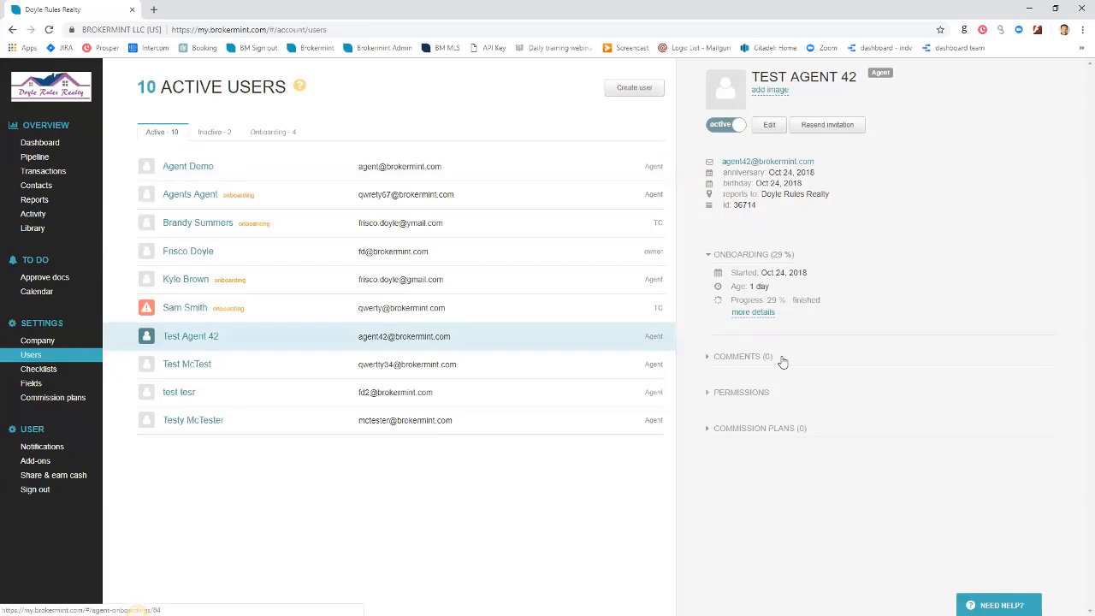
pyautogui.click(752, 311)
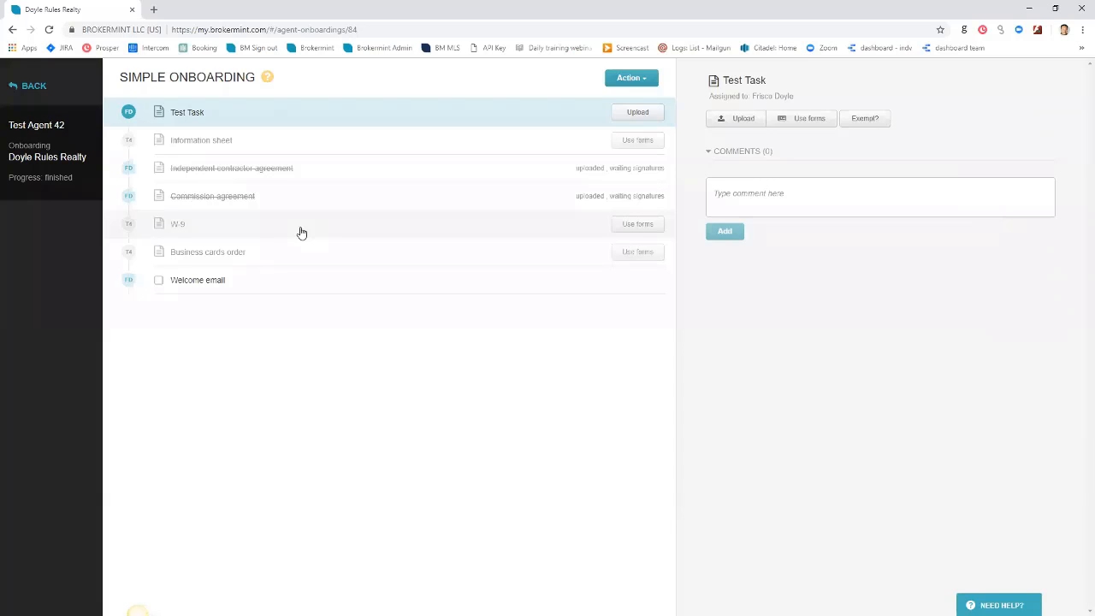
# Go back from the onboarding checklist to the Users page
pyautogui.click(29, 86)
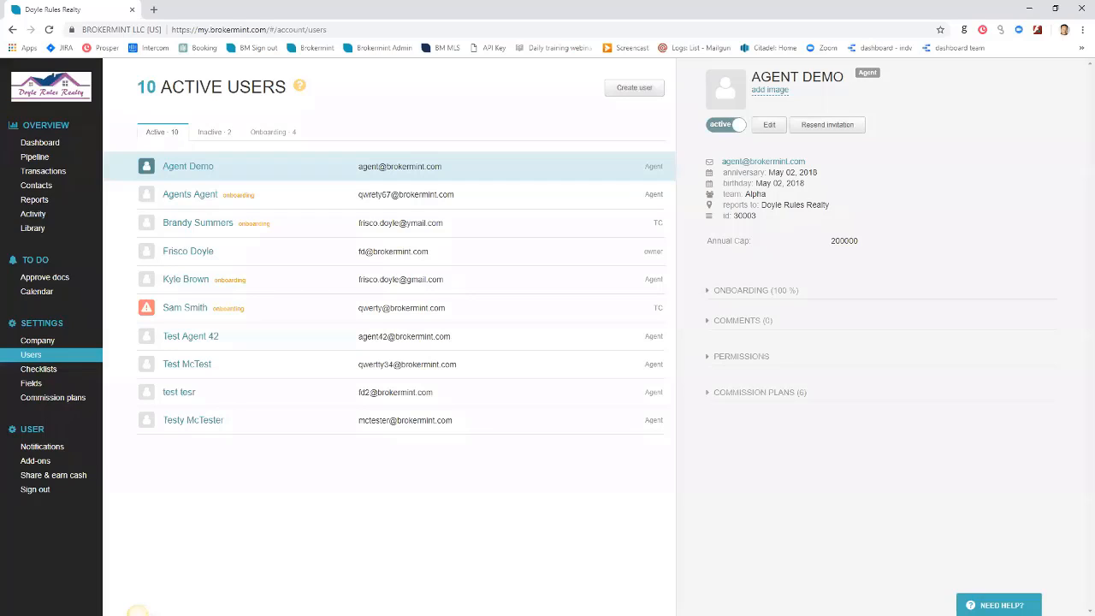
# Open the Simple onboarding checklist template and cancel a new task without adding it
pyautogui.click(186, 278)
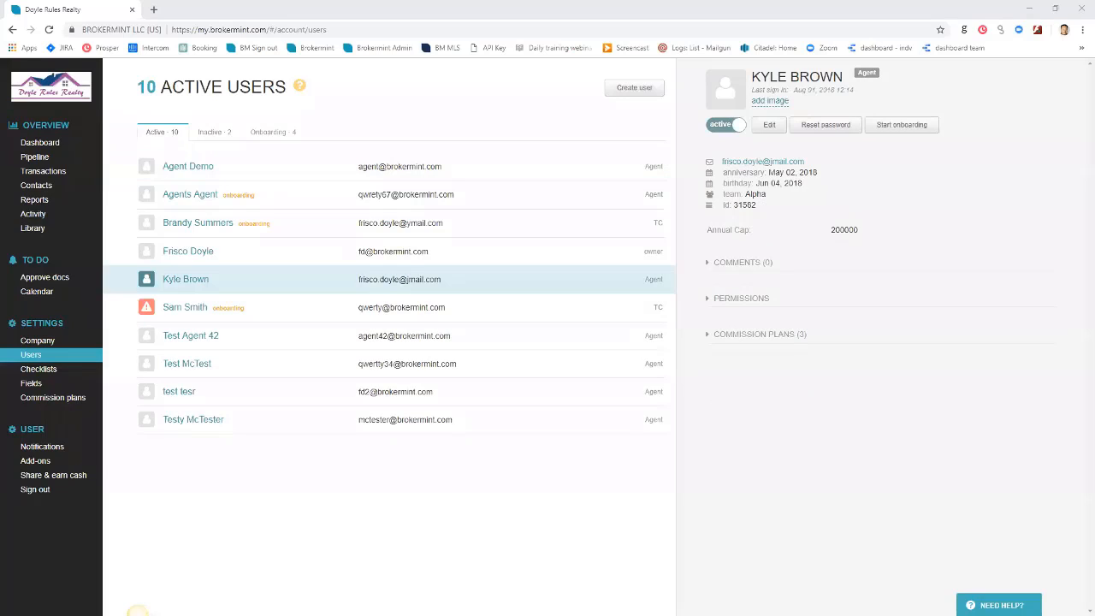
pyautogui.click(40, 371)
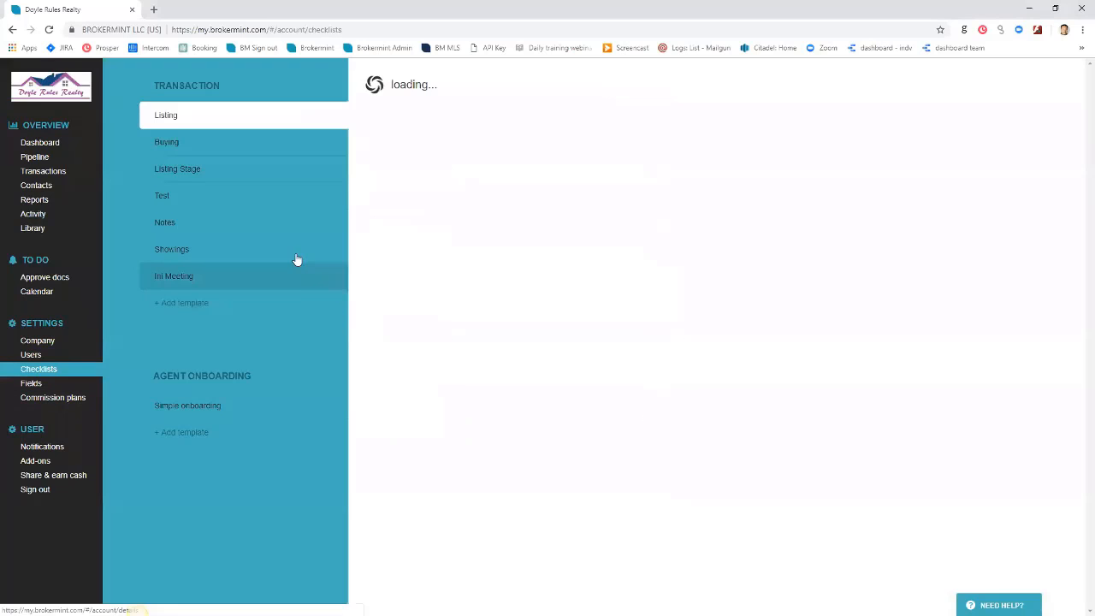
pyautogui.click(215, 403)
pyautogui.click(1041, 88)
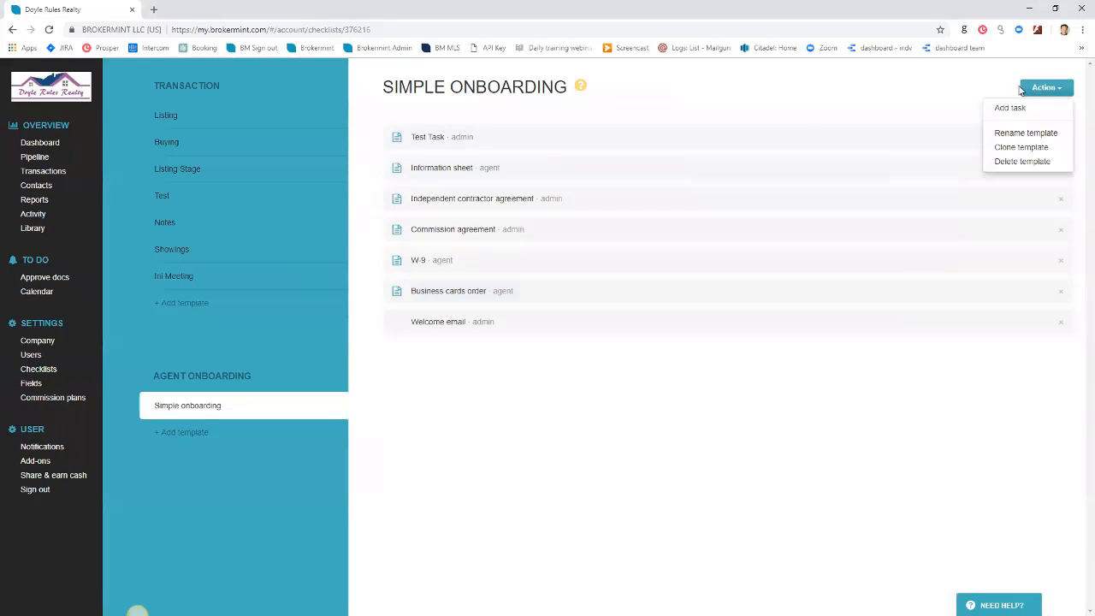
pyautogui.click(1005, 108)
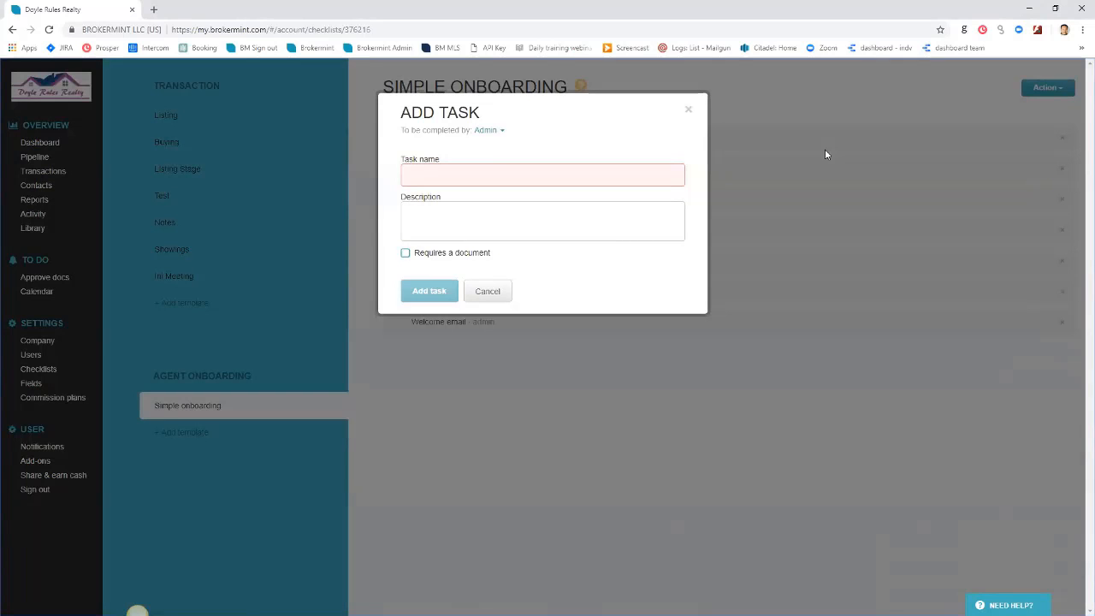
pyautogui.click(825, 154)
# Inspect the Welcome email task, then return to Users and start a new user
pyautogui.click(438, 322)
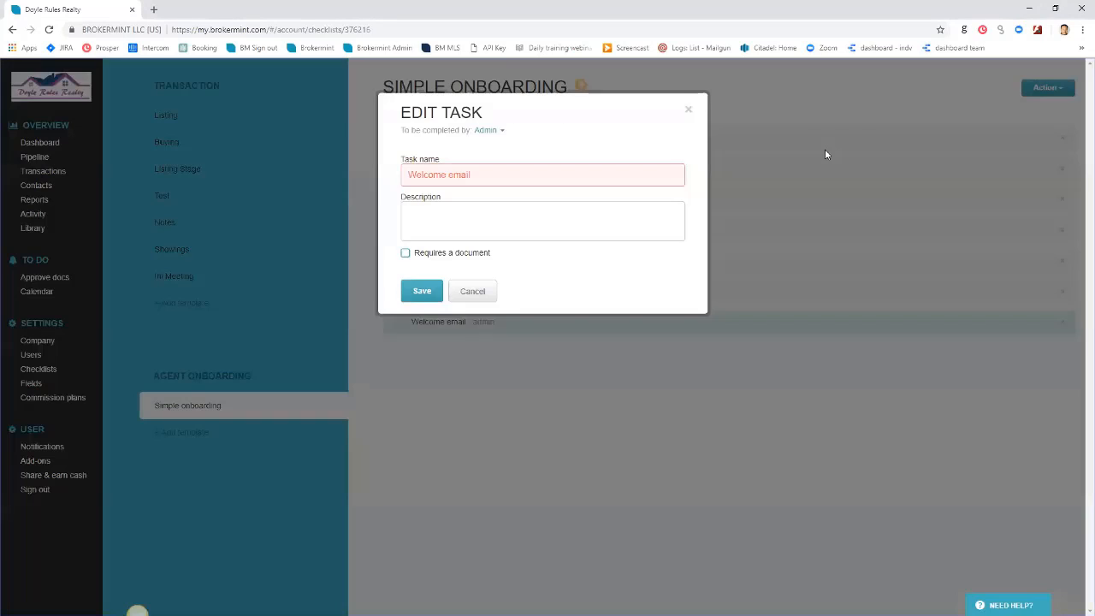
pyautogui.click(689, 109)
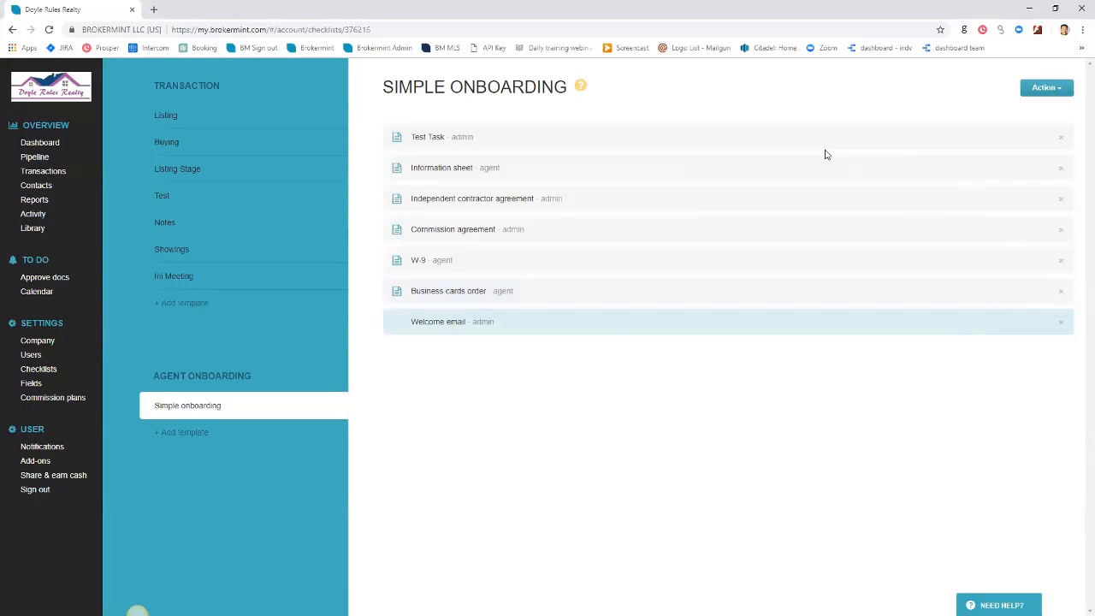
pyautogui.click(34, 354)
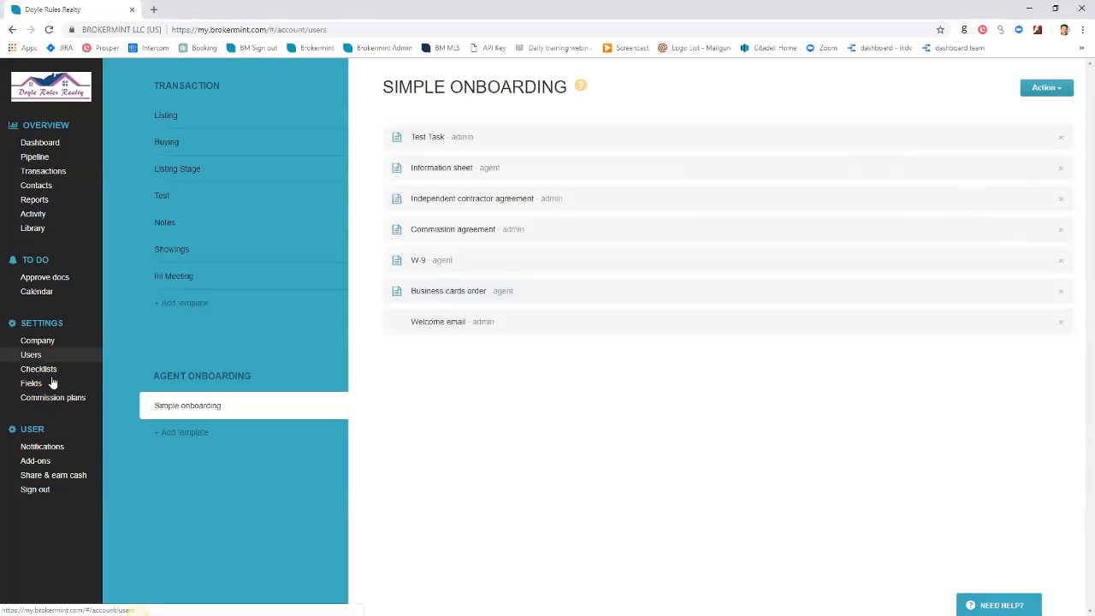
pyautogui.click(633, 88)
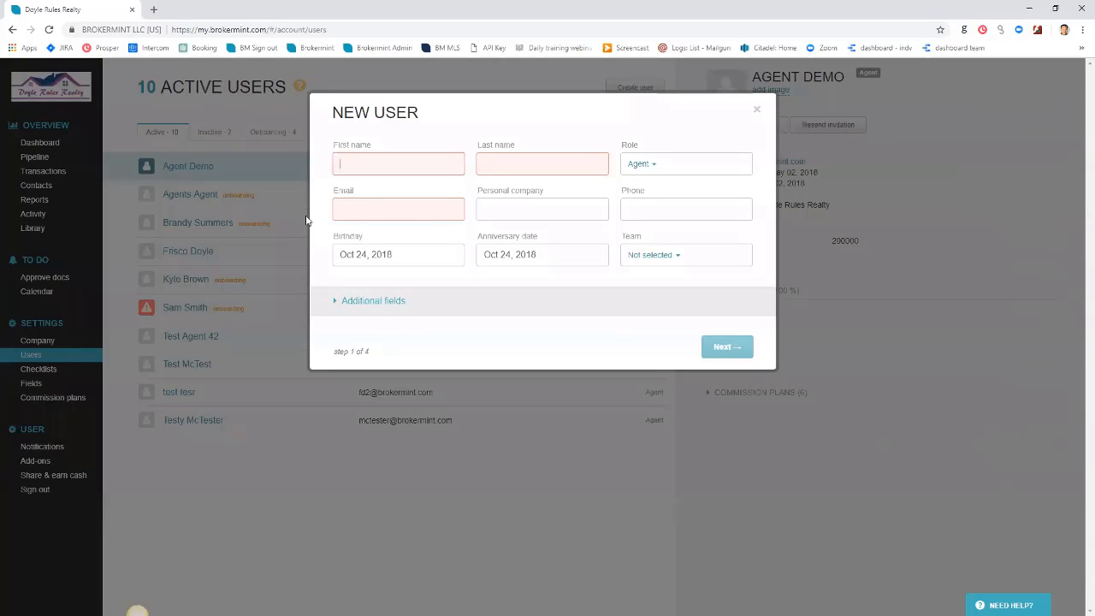
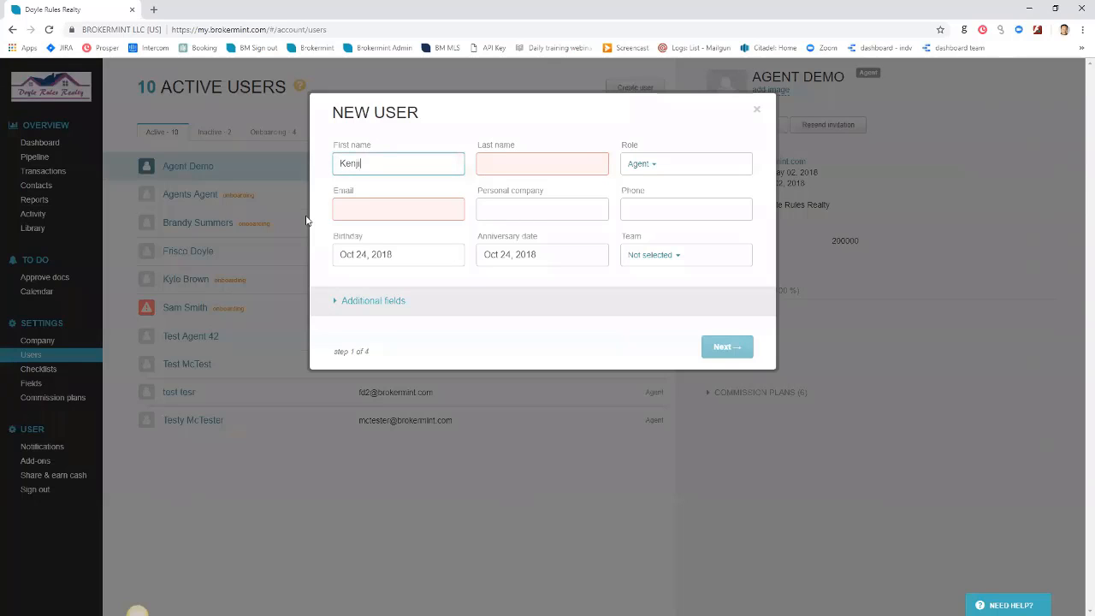
# Enter the new agent's first name, last name and a suggested e-mail, then advance past permissions
pyautogui.press('Tab')
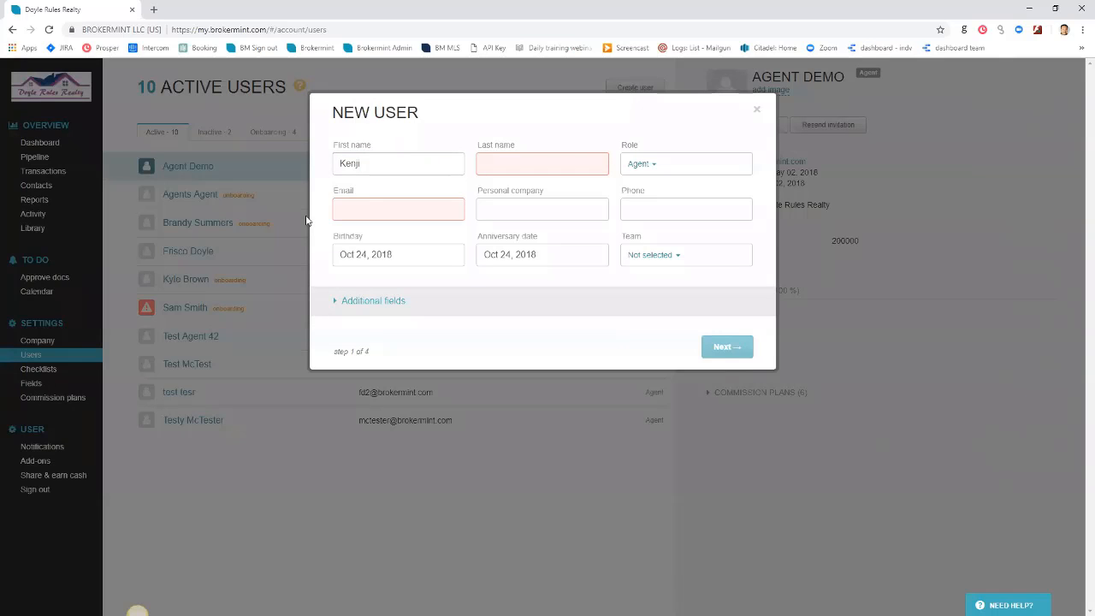
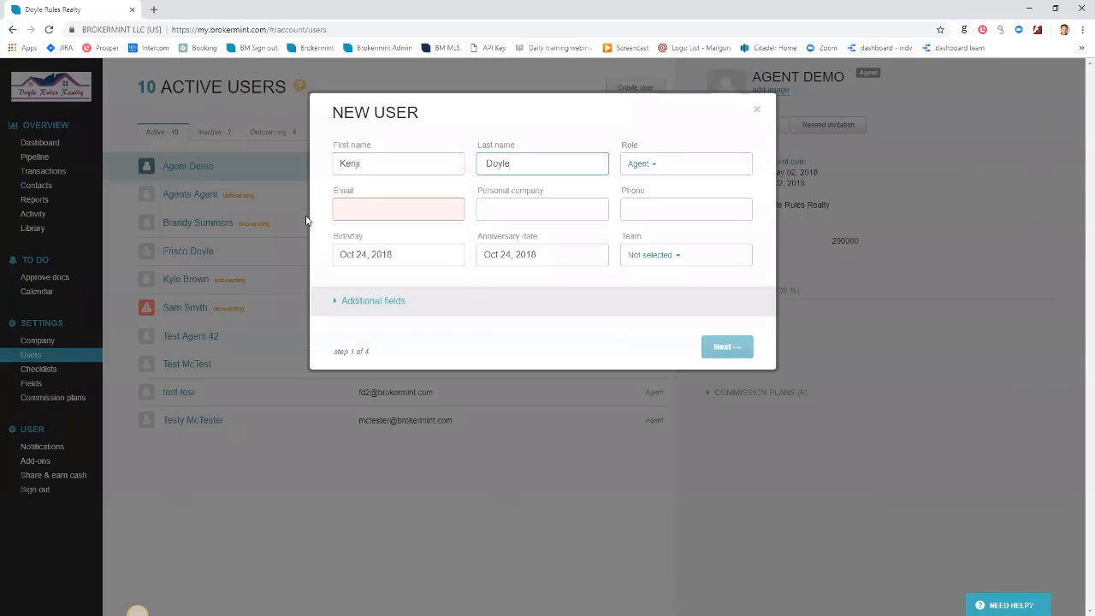
pyautogui.press('Tab')
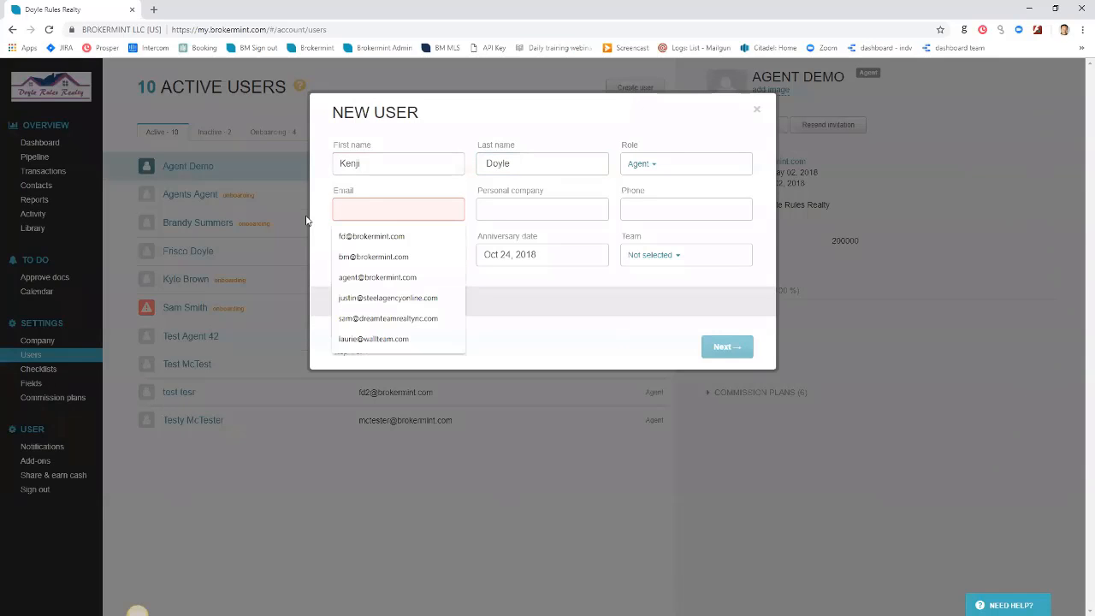
pyautogui.write('f')
pyautogui.press('Down')
pyautogui.press('Down')
pyautogui.press('Down')
pyautogui.press('Return')
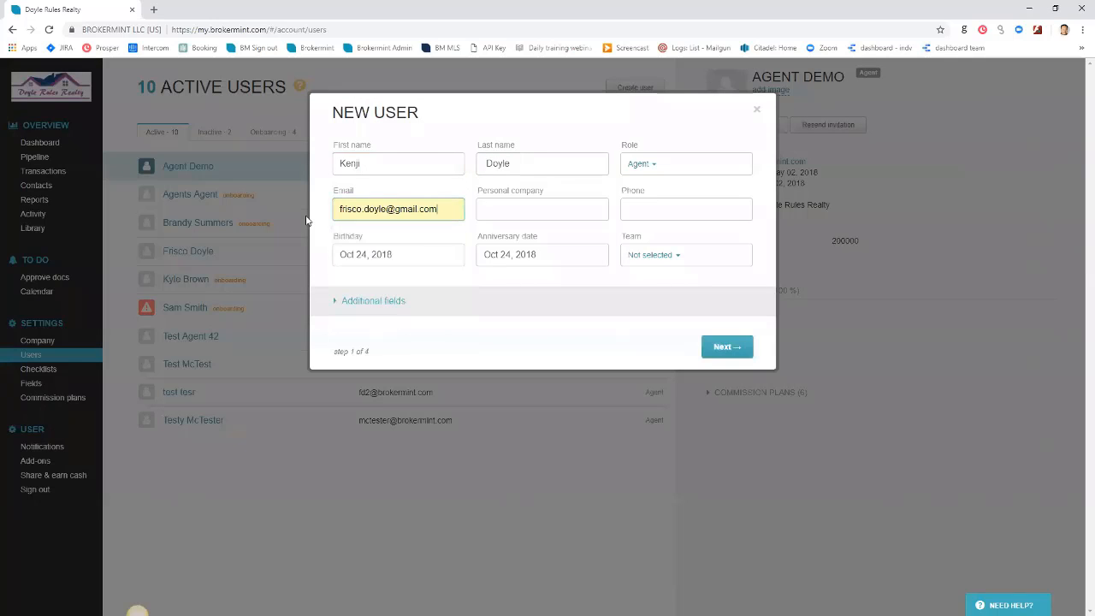
pyautogui.press('Return')
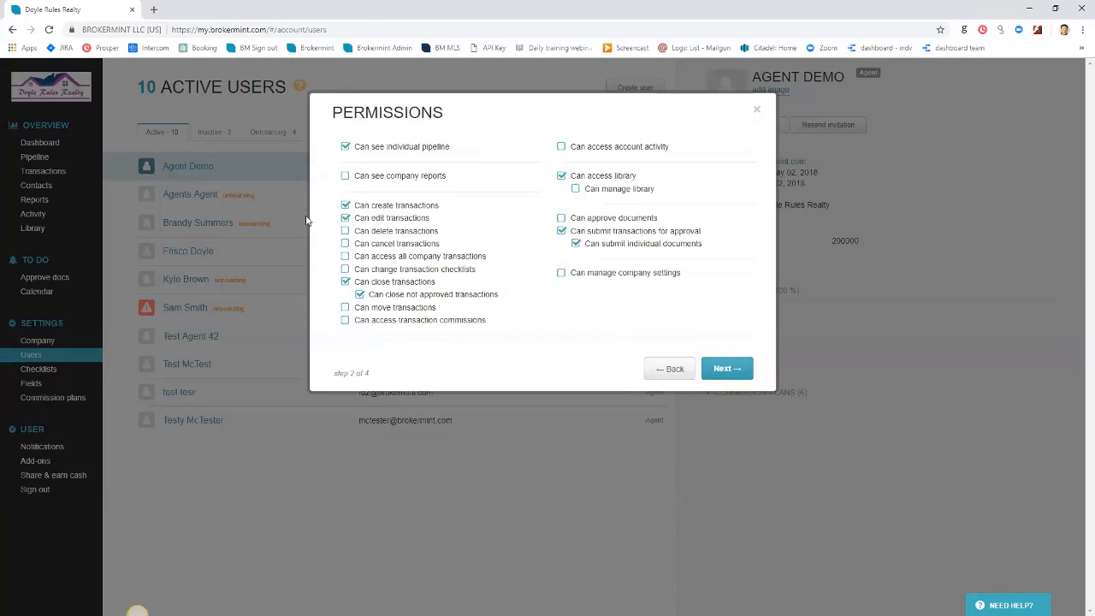
pyautogui.press('Return')
# Advance to the Save User step with 'Send welcome email and login instructions' kept
pyautogui.press('Return')
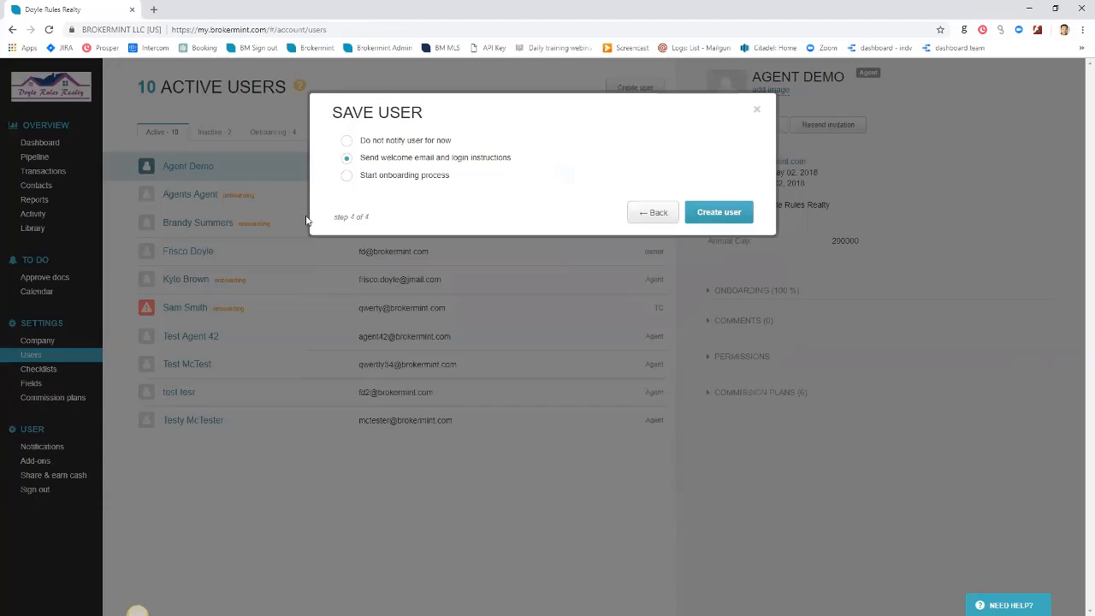
pyautogui.press('Return')
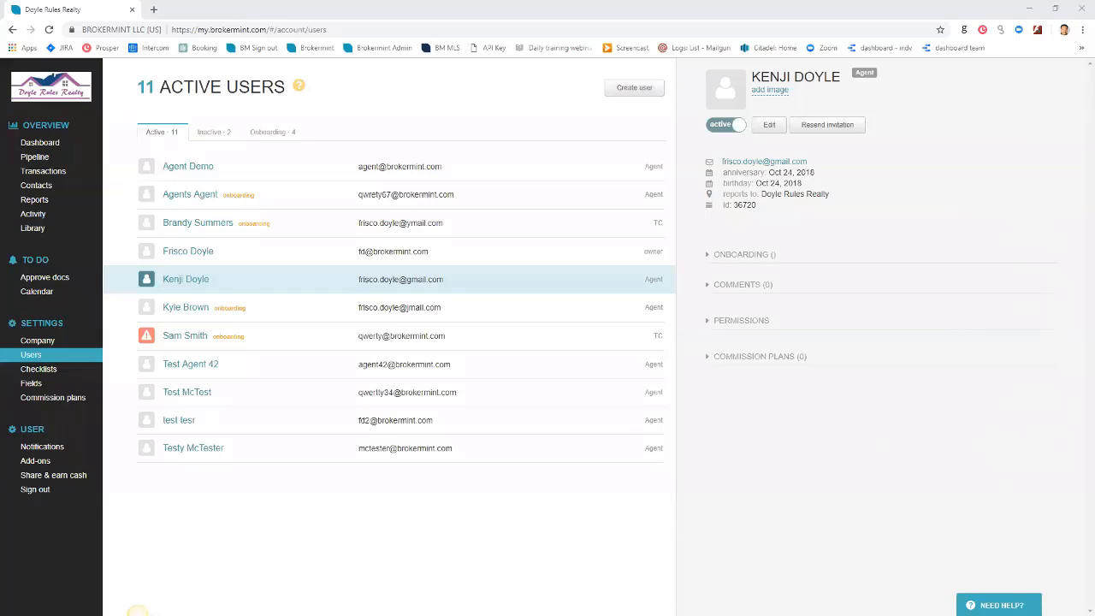
# Read the new agent's welcome invitation in Gmail, then minimise it to return to Brokermint
pyautogui.hotkey('alt', 'Tab')
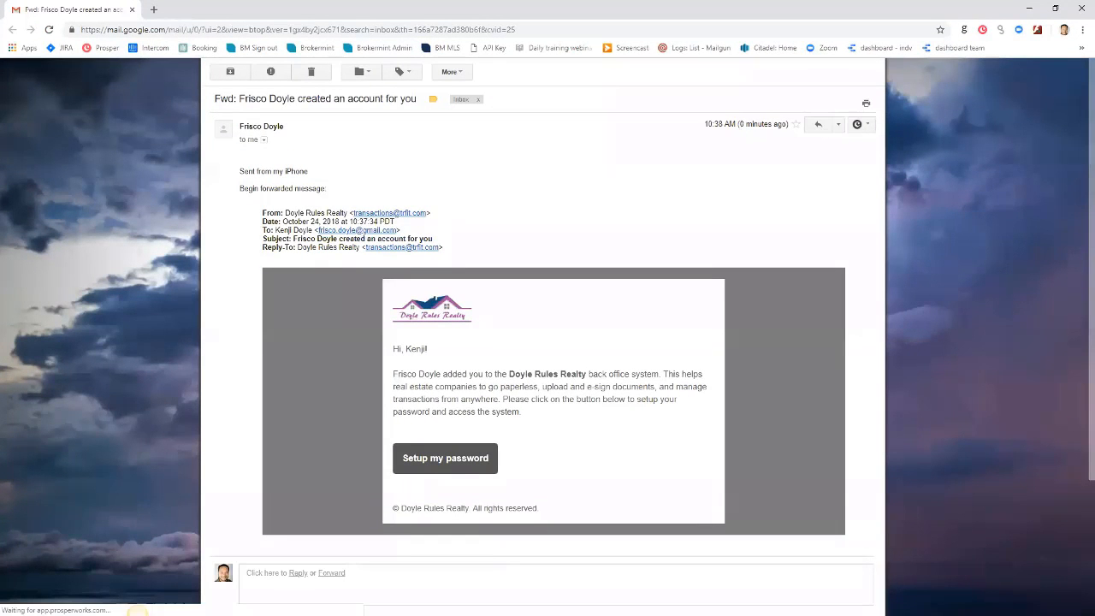
pyautogui.moveTo(392, 349); pyautogui.dragTo(436, 374)
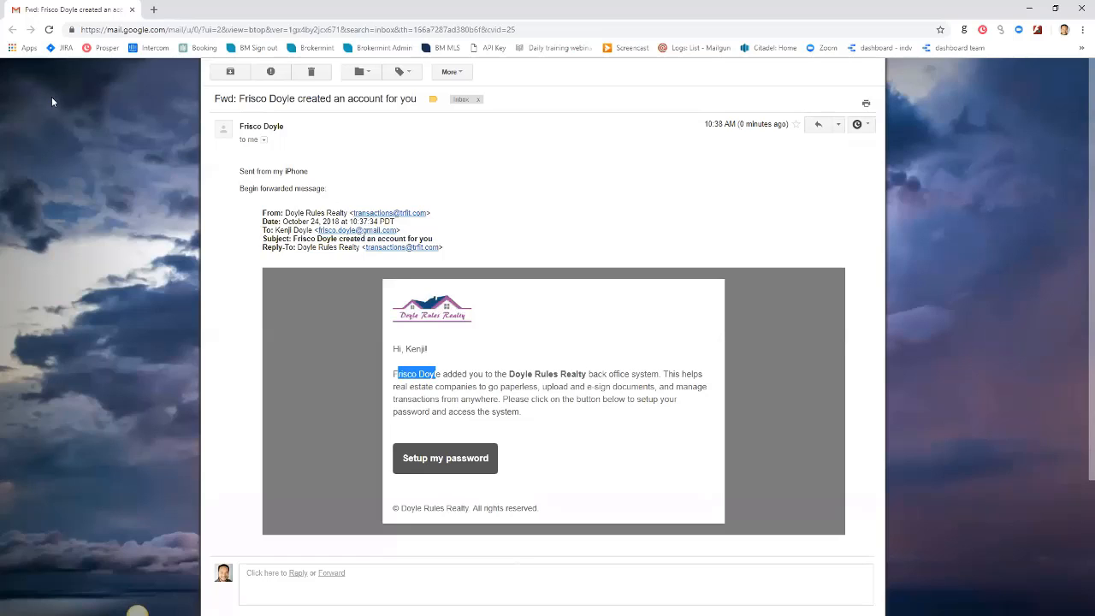
pyautogui.click(1029, 8)
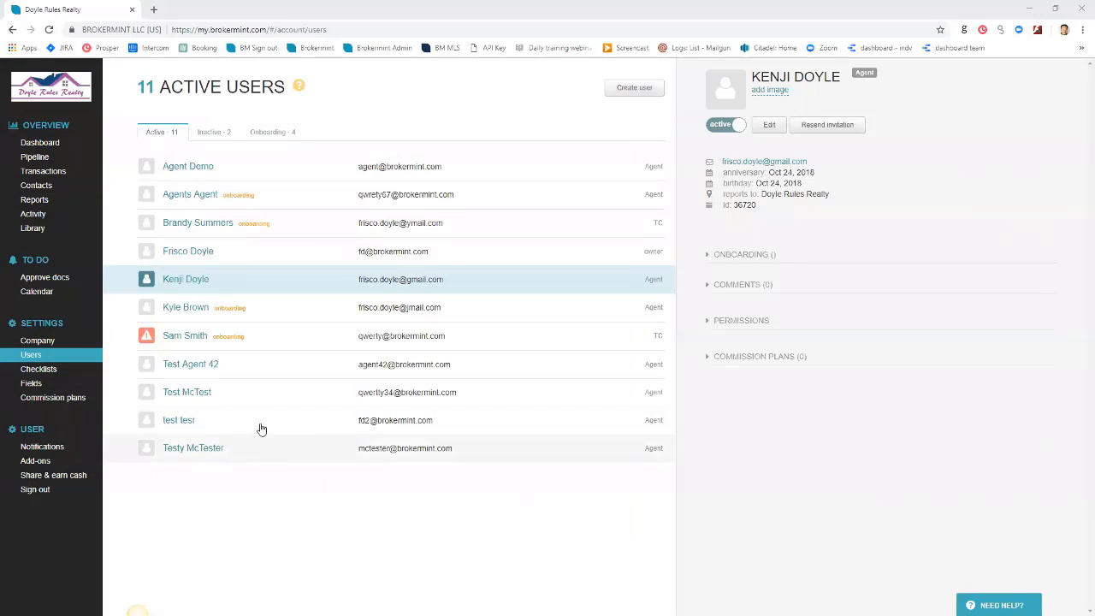
# View the account owner's details, then switch to Gmail for the second agent's invitation
pyautogui.click(245, 261)
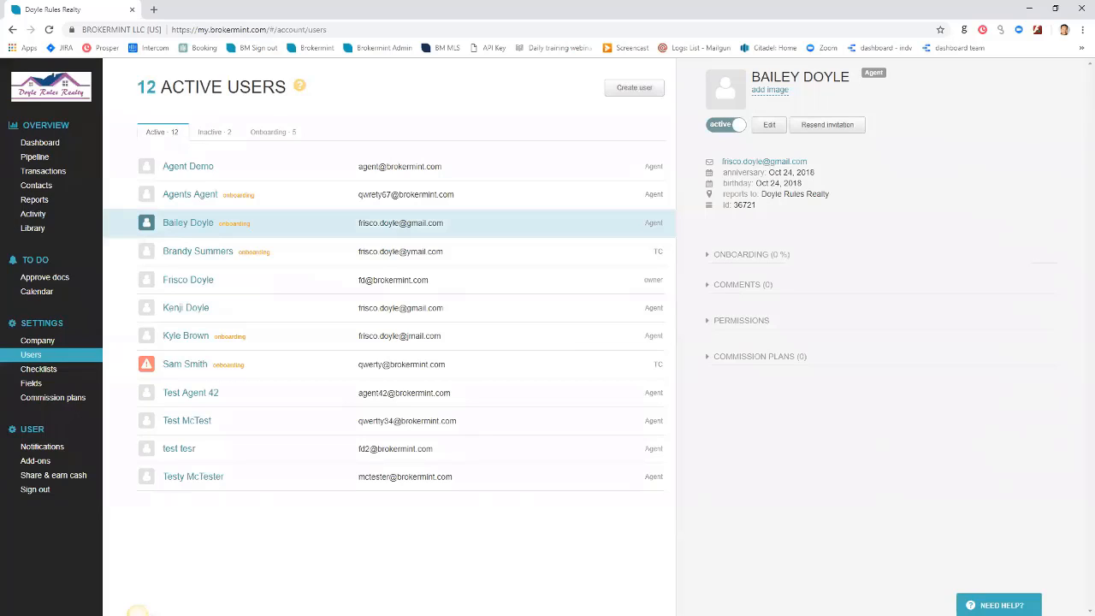
pyautogui.click(138, 614)
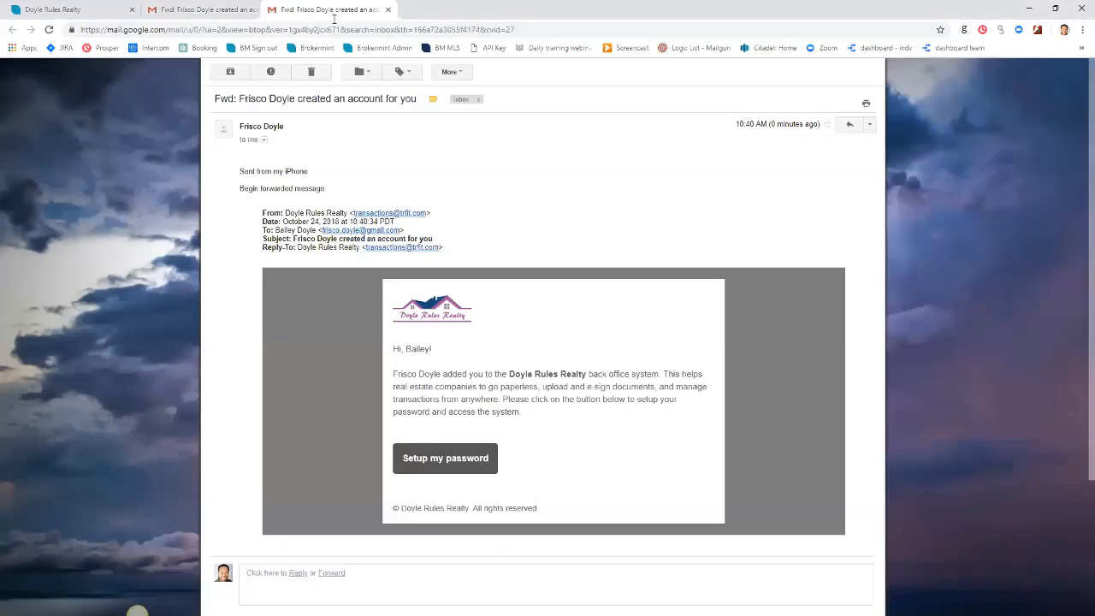
# Compare both agents' invitation e-mails across Gmail tabs, then return to Brokermint's active users page
pyautogui.click(228, 11)
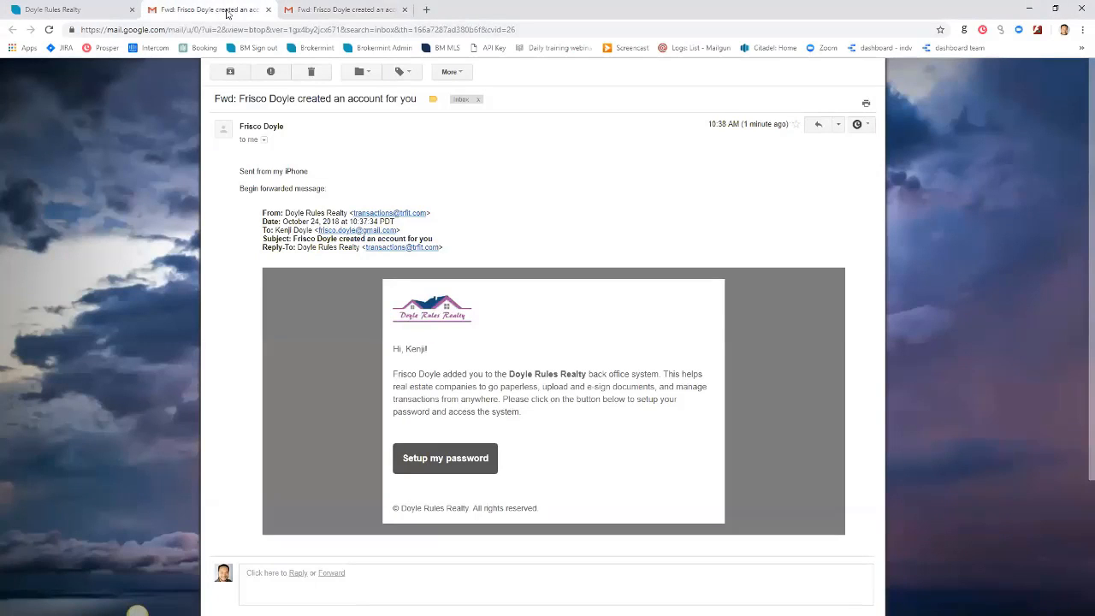
pyautogui.click(289, 11)
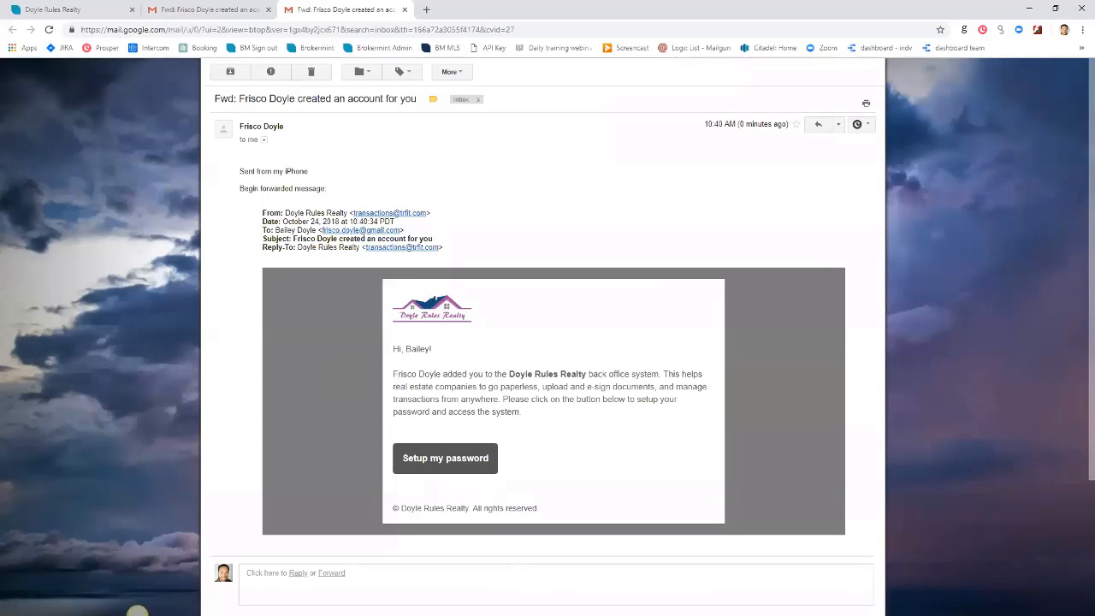
pyautogui.click(136, 613)
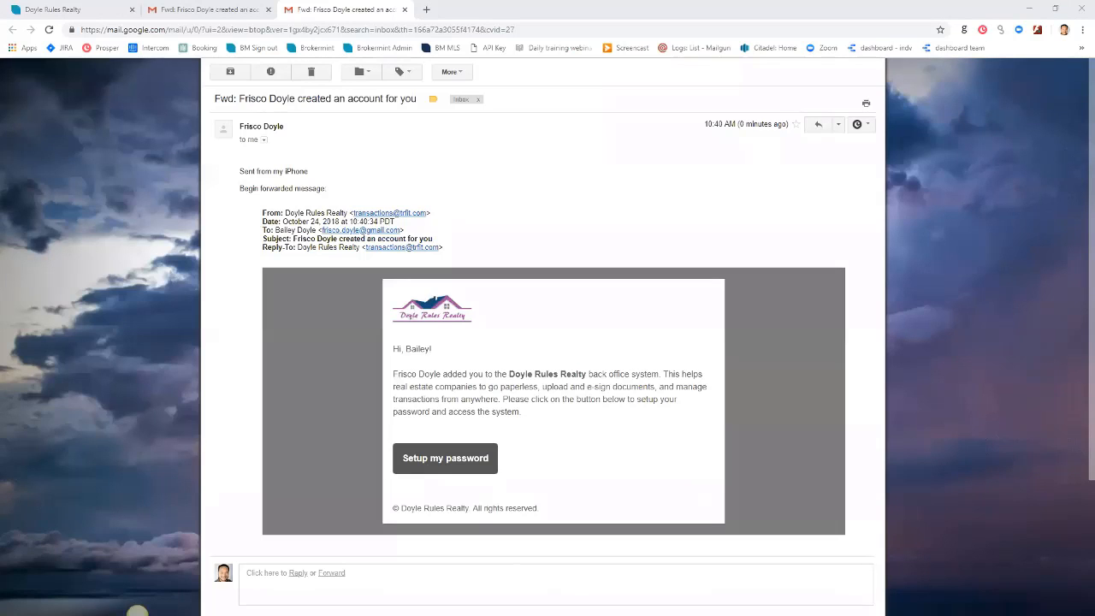
pyautogui.click(86, 10)
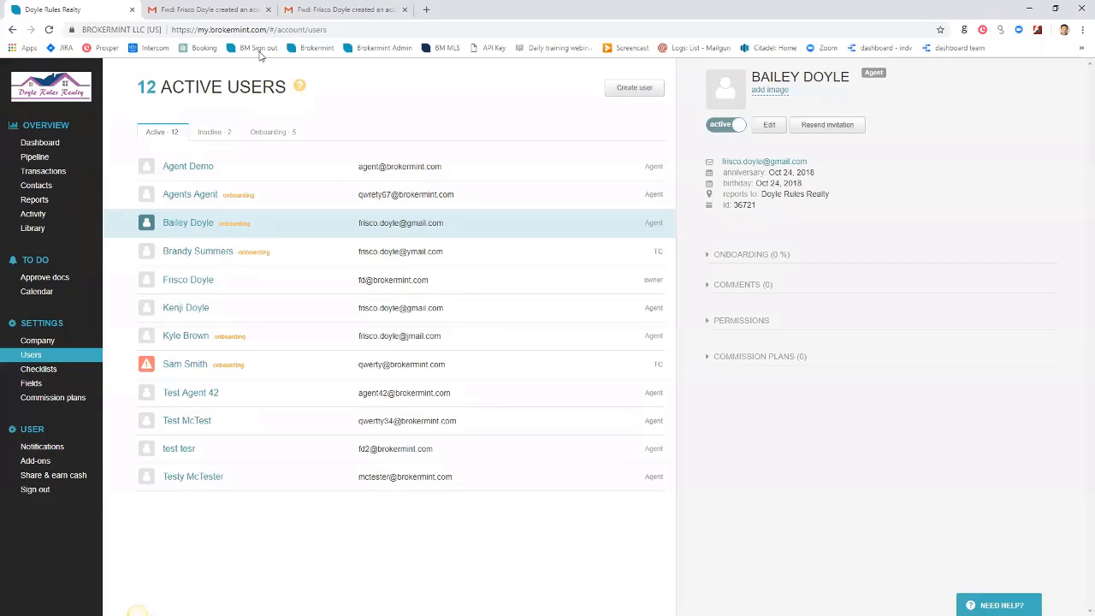